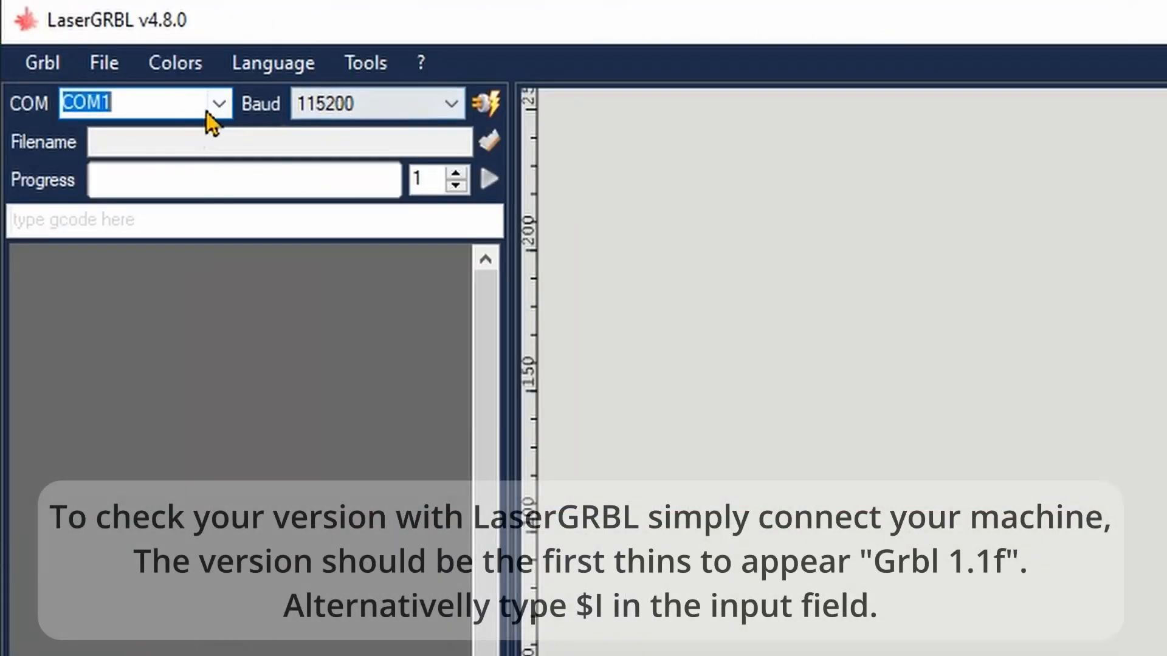
# Connect LaserGRBL to the machine on port COM7 at 115200 baud.
pyautogui.click(207, 112)
pyautogui.click(156, 151)
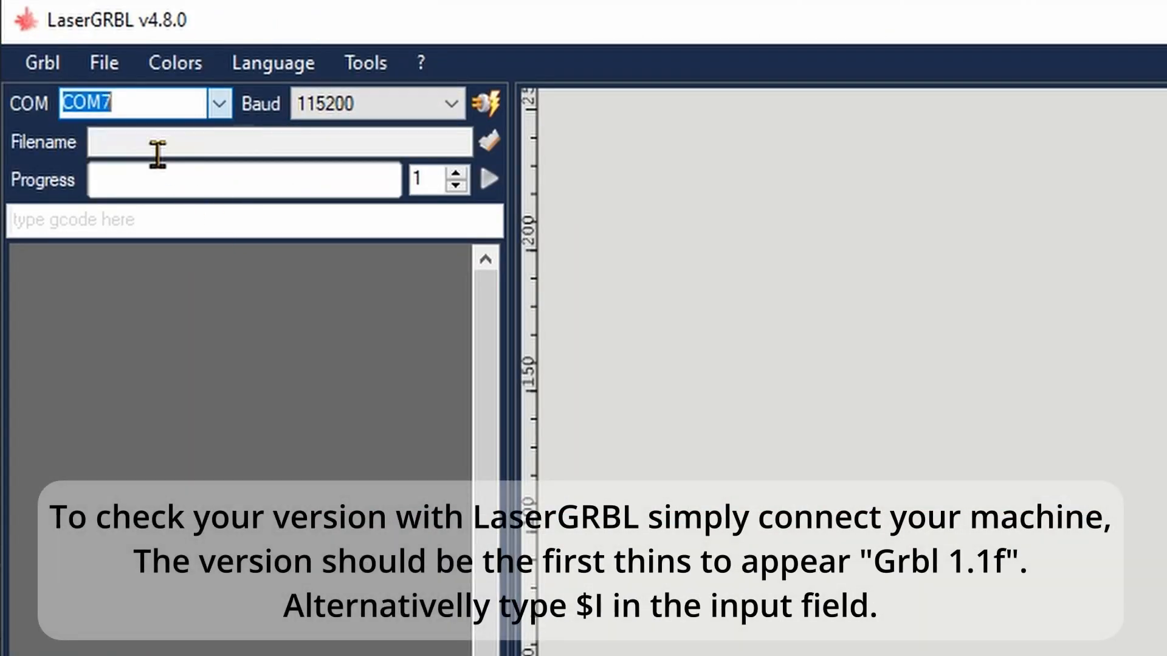
pyautogui.click(472, 119)
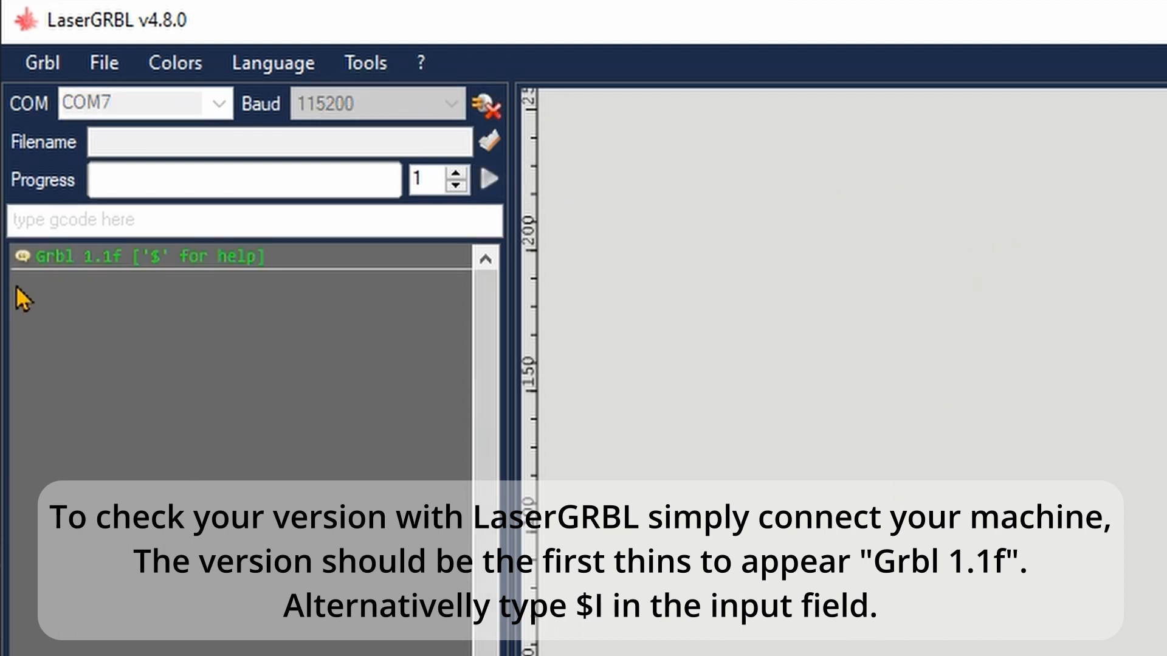
# Send the $i command to the machine to query its Grbl version.
pyautogui.click(309, 220)
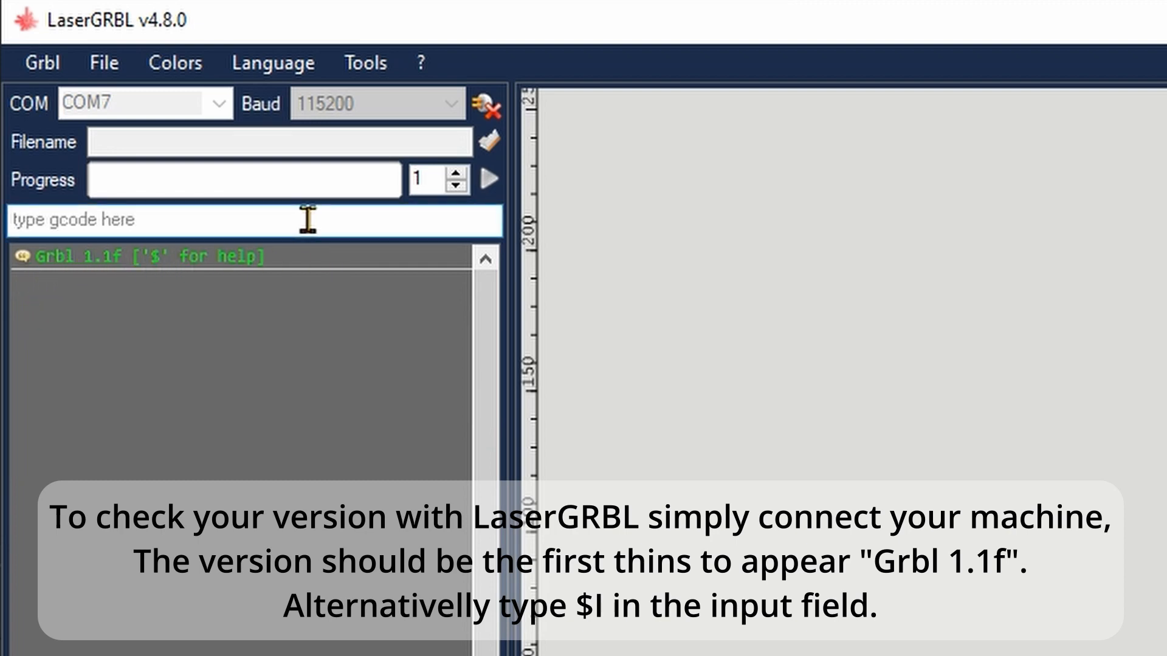
pyautogui.write('#')
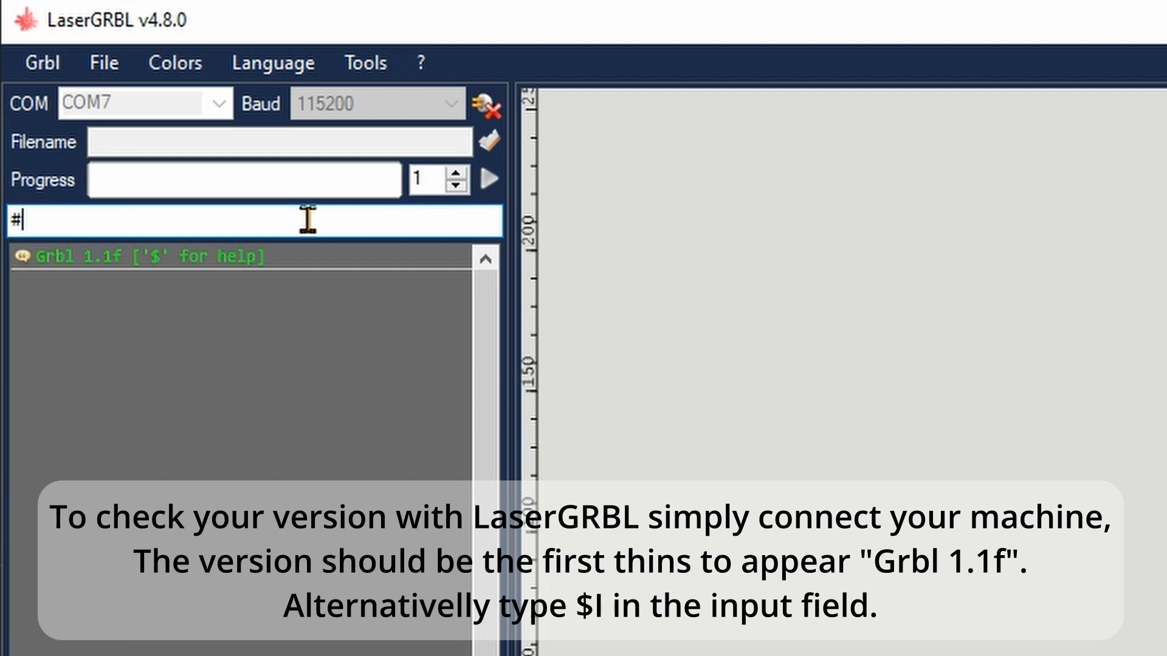
pyautogui.press('BackSpace')
pyautogui.write('$i')
pyautogui.press('Return')
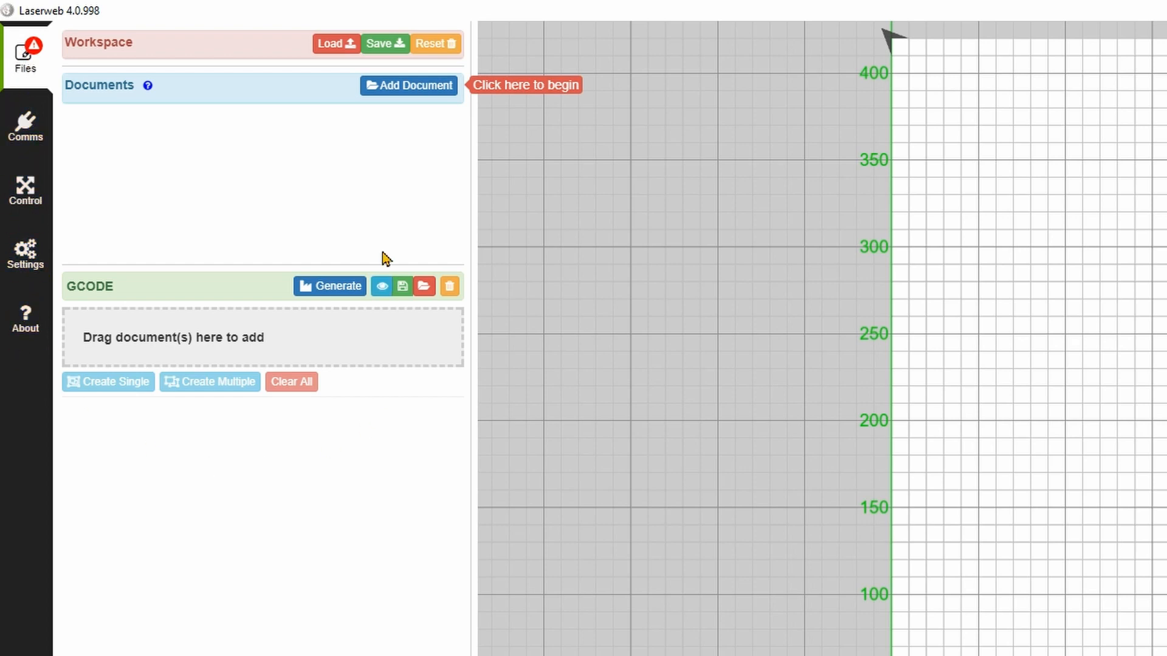
# Switch to LaserWeb and connect the machine over USB using the wch.cn @ COM7 serial port at 115200 baud.
pyautogui.click(31, 134)
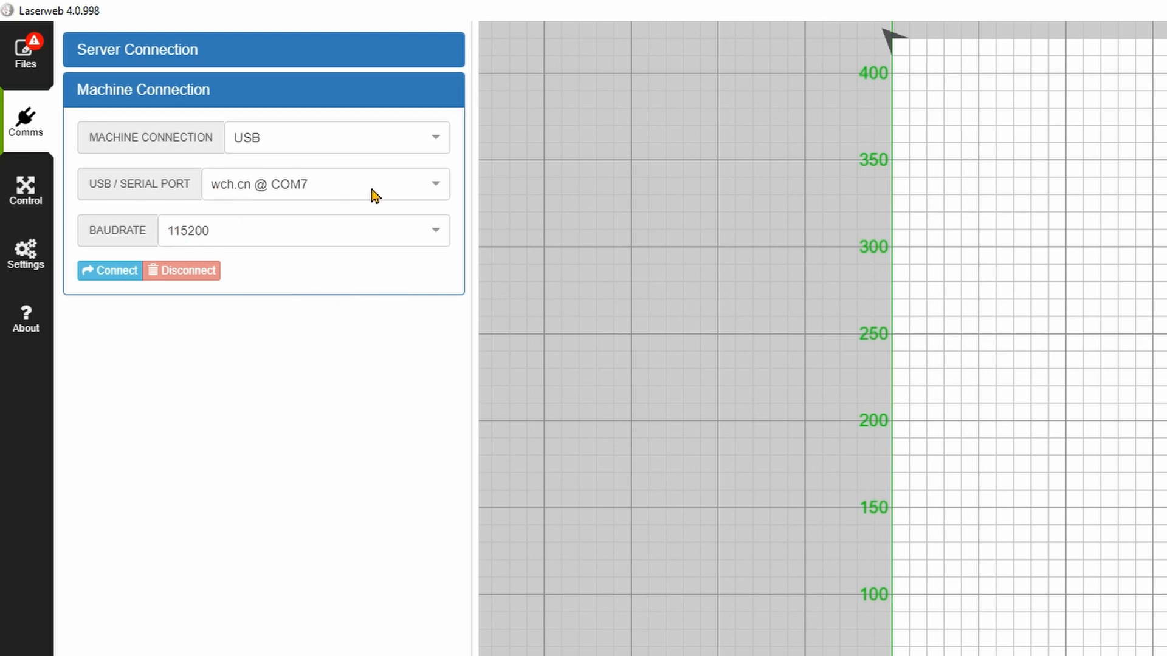
pyautogui.click(406, 191)
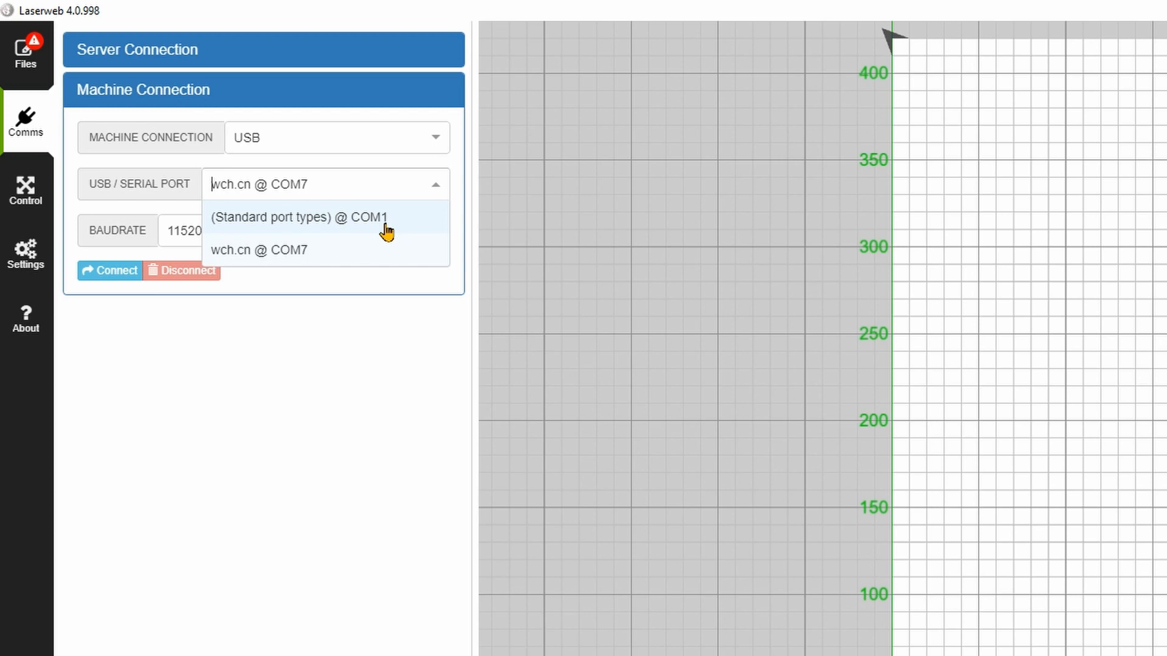
pyautogui.click(297, 262)
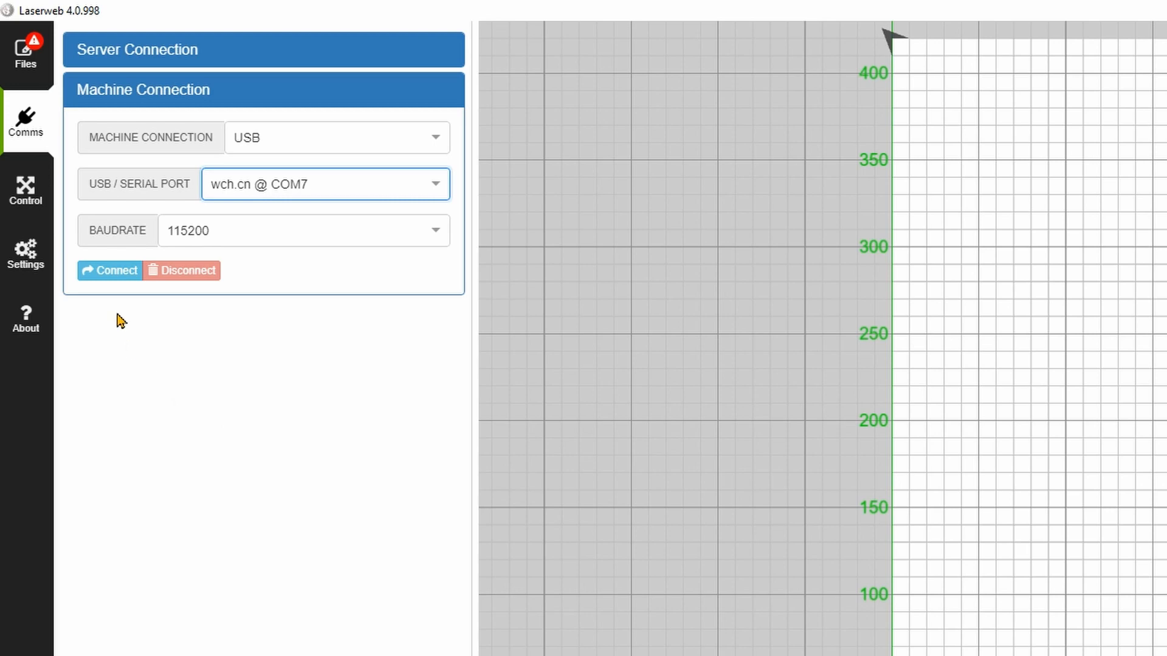
pyautogui.click(120, 274)
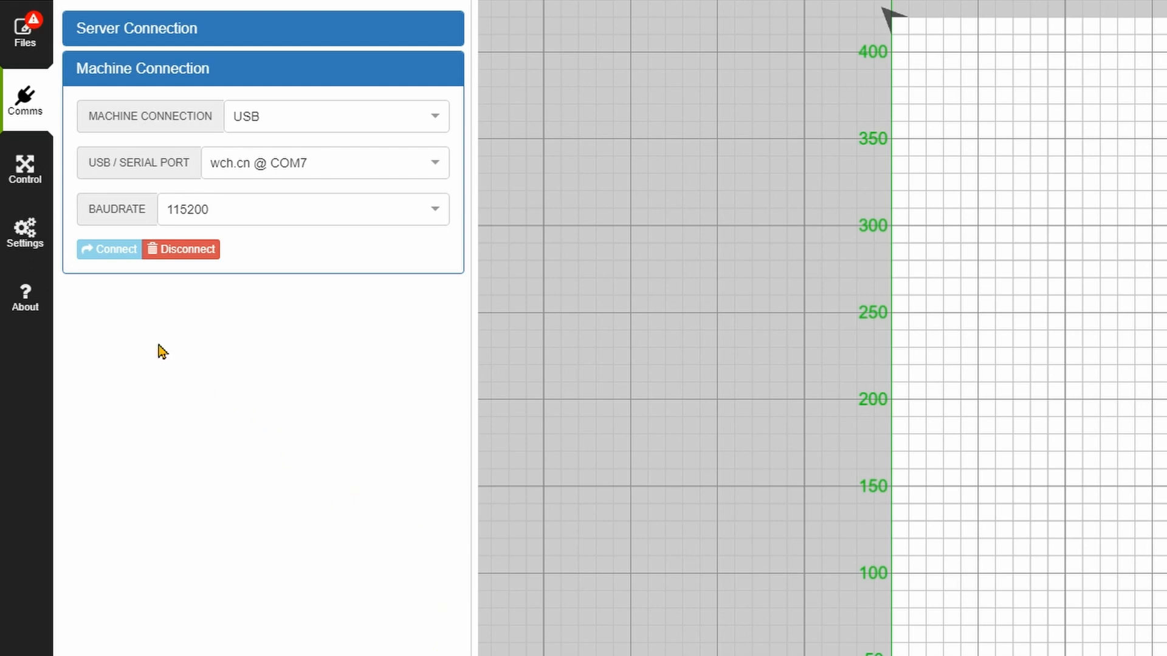
# Select the predefined Generic GRBL machine profile in the settings, then start applying it and cancel the overwrite.
pyautogui.click(25, 252)
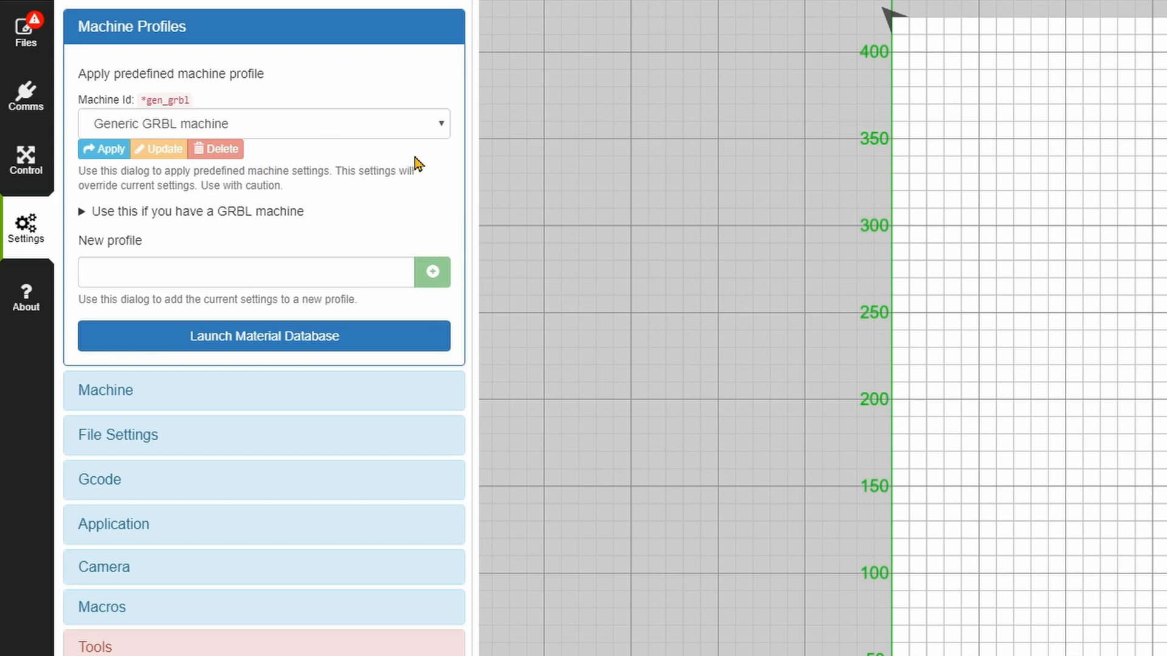
pyautogui.click(297, 128)
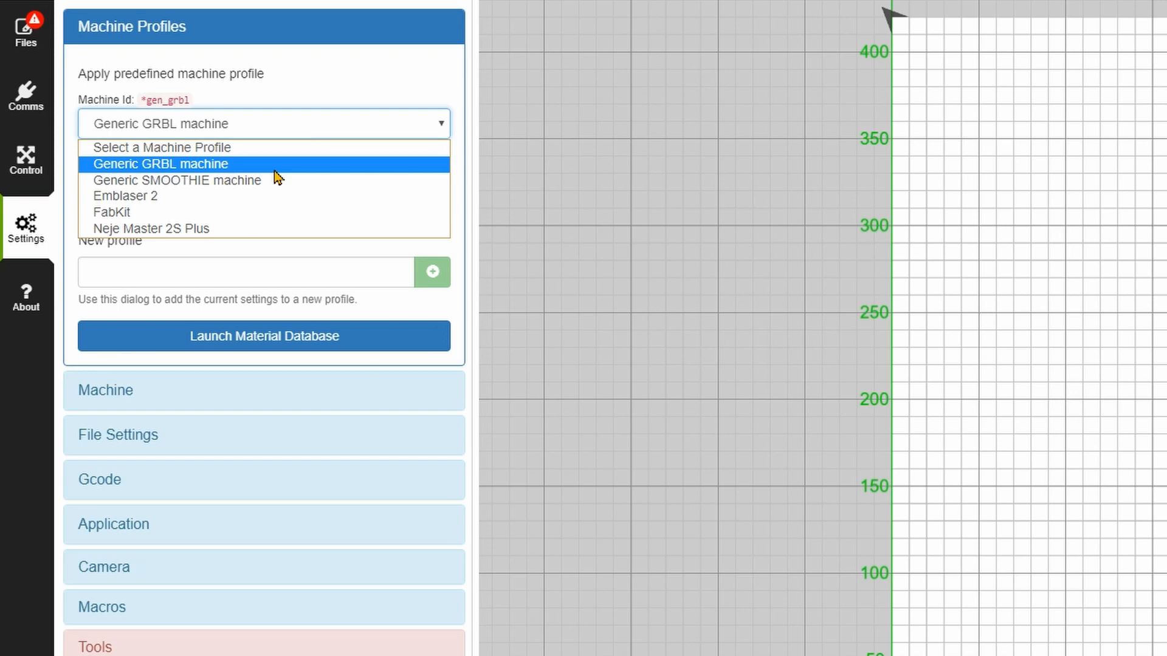
pyautogui.click(162, 167)
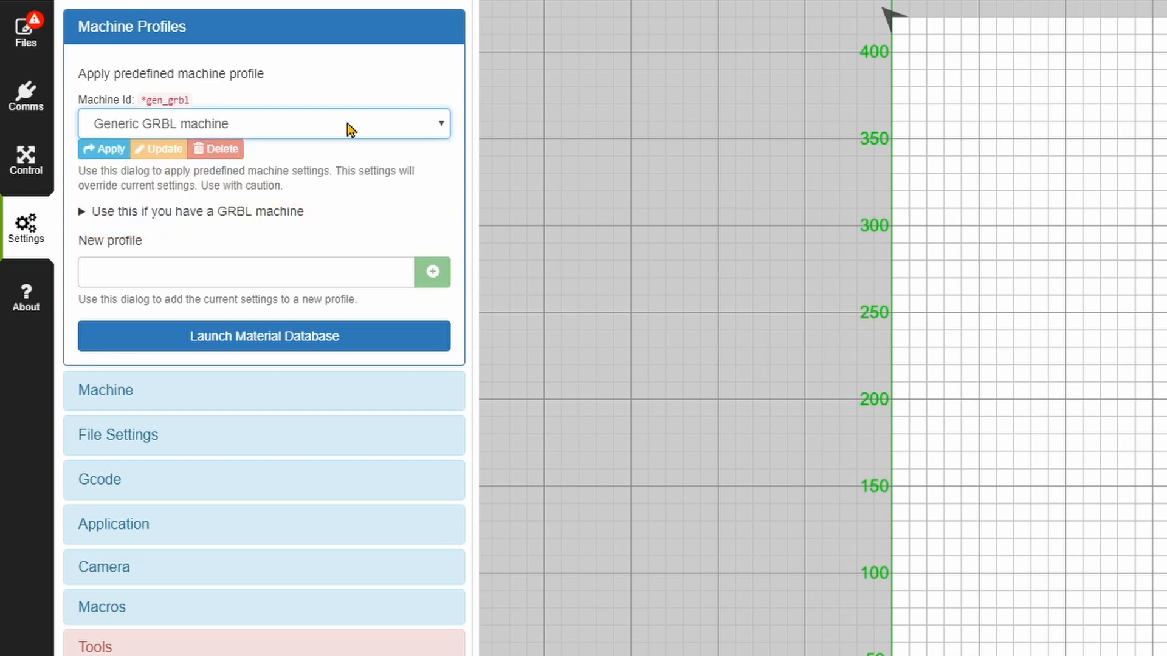
pyautogui.click(113, 152)
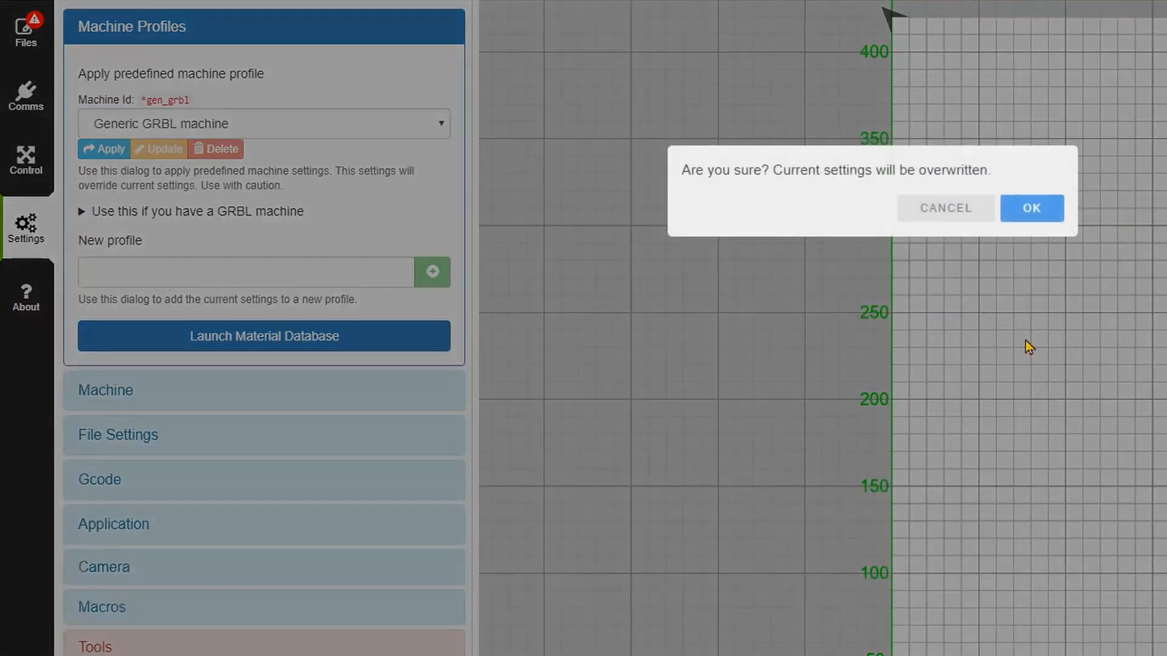
pyautogui.click(959, 210)
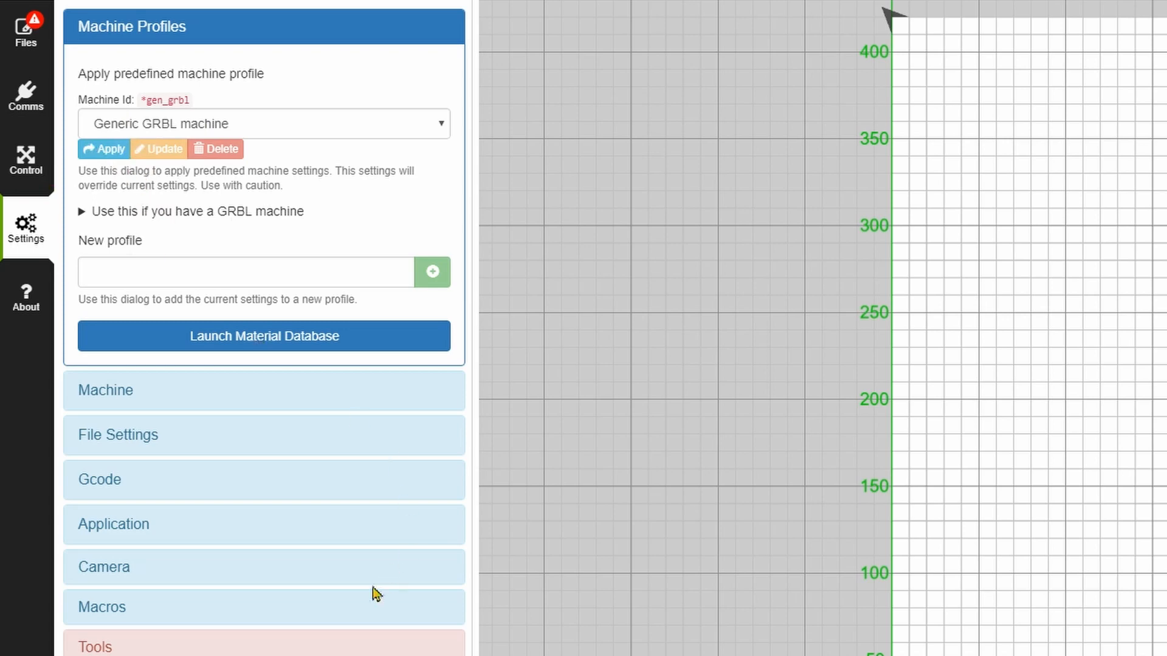
# Examine the machine width and height settings, and switch the machine outline display off and back on.
pyautogui.click(101, 392)
pyautogui.scroll(-1, 246, 575)
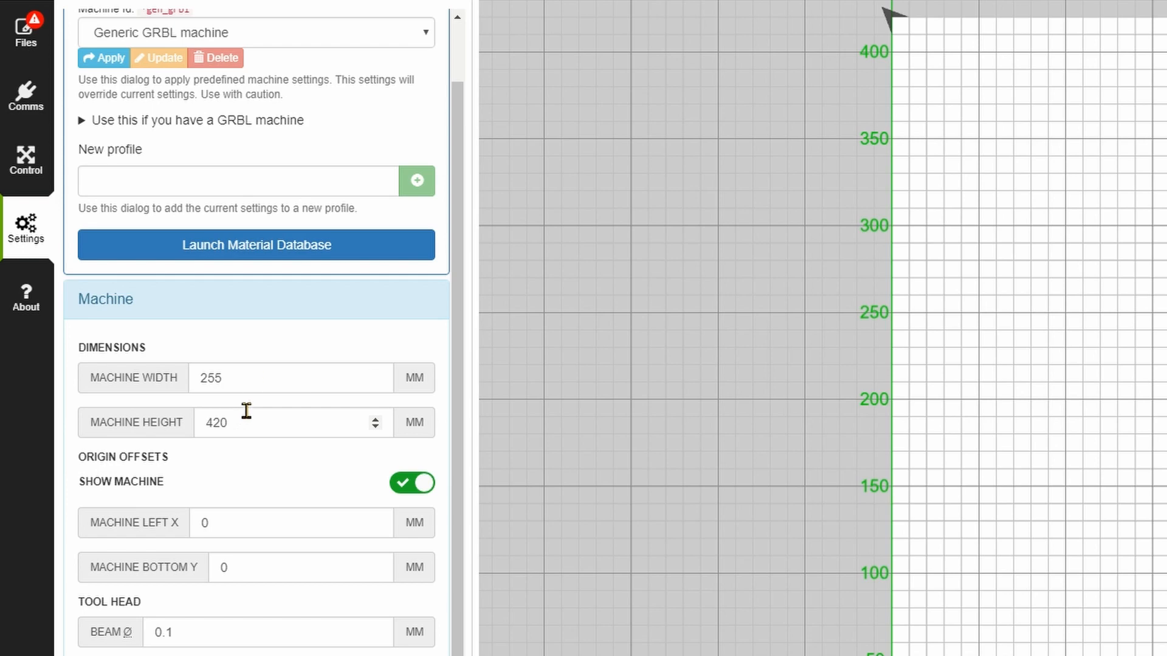
pyautogui.click(242, 378)
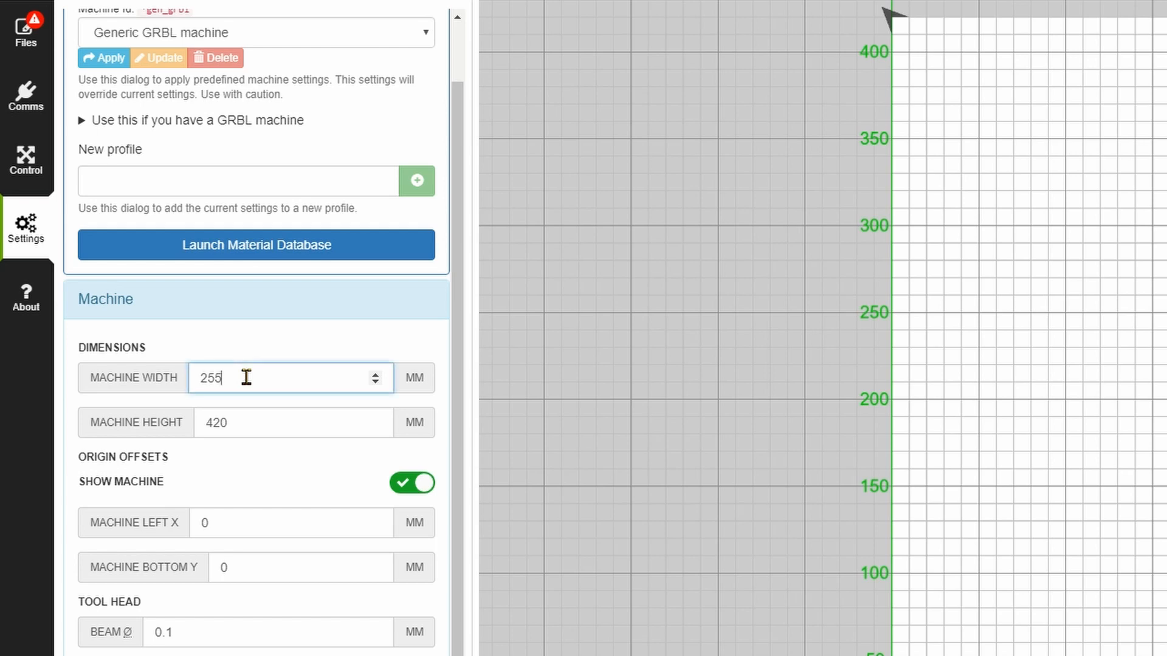
pyautogui.click(277, 433)
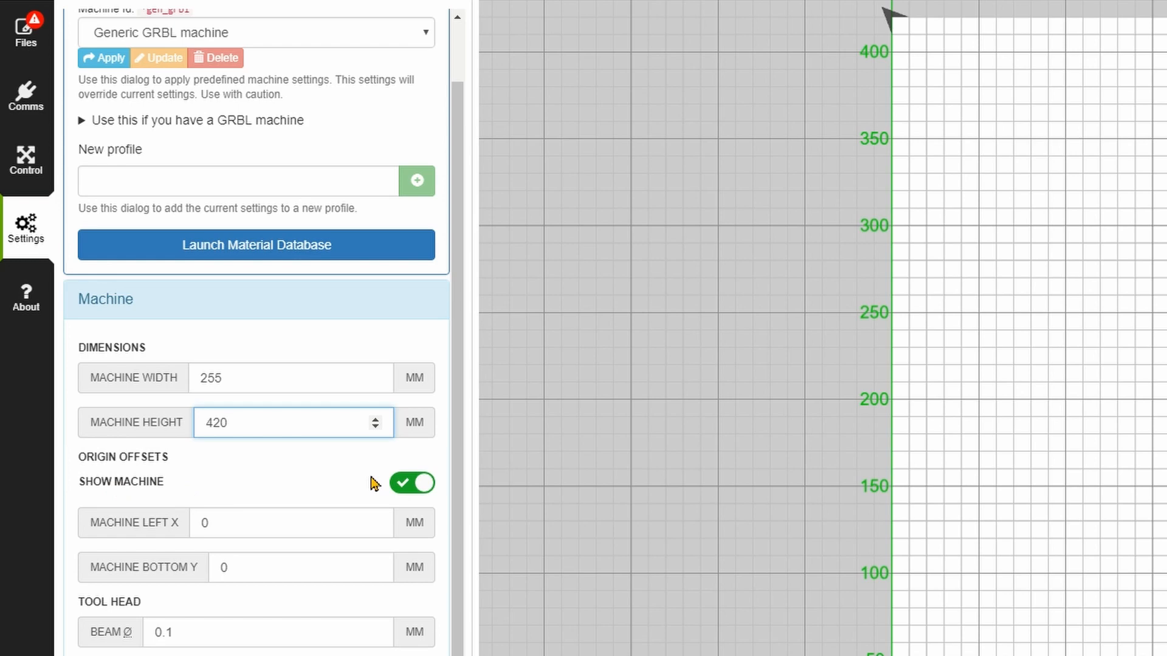
pyautogui.click(424, 484)
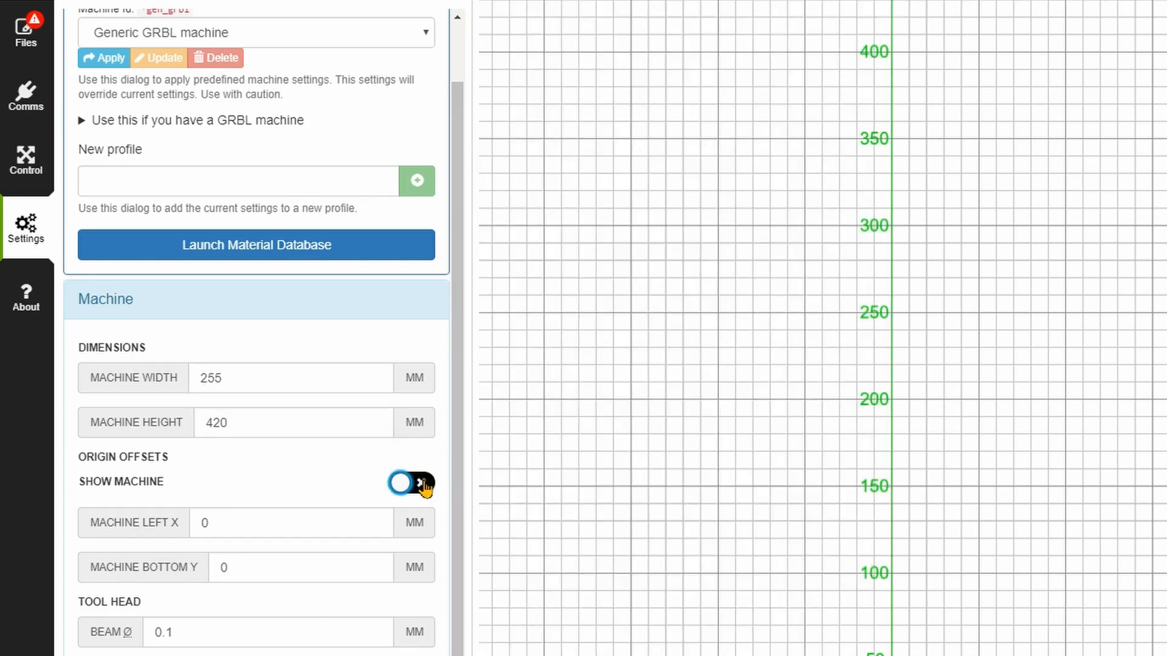
pyautogui.click(425, 485)
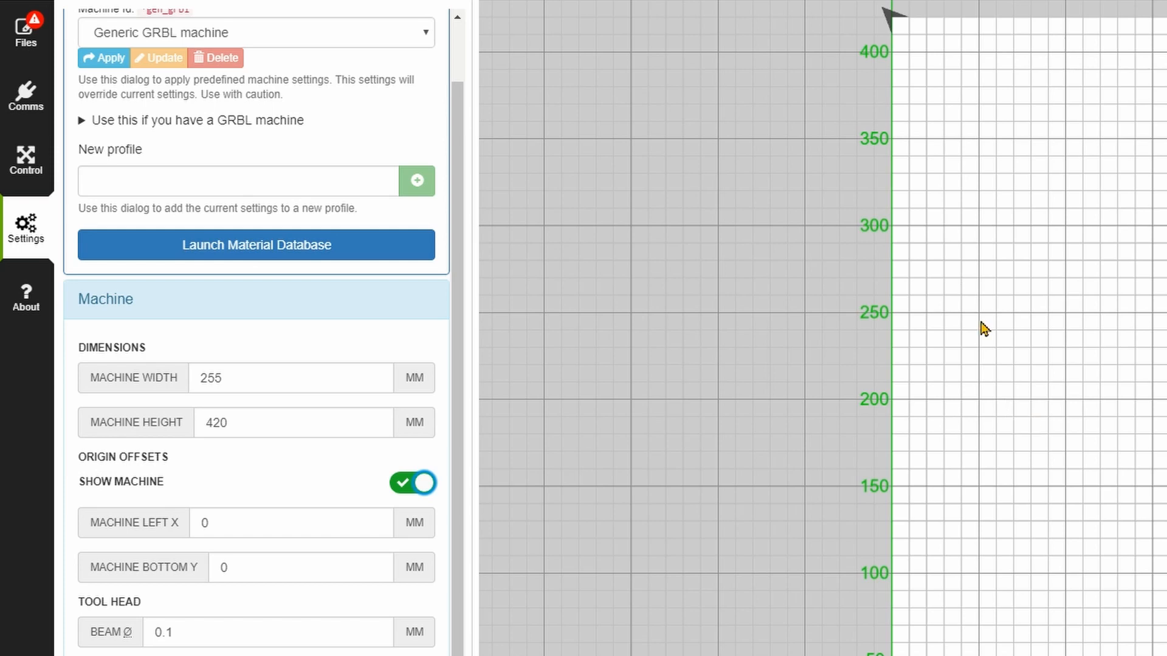
# Review the origin offset, beam diameter, probe and stage options of the machine settings, then collapse that section.
pyautogui.scroll(-3, 279, 346)
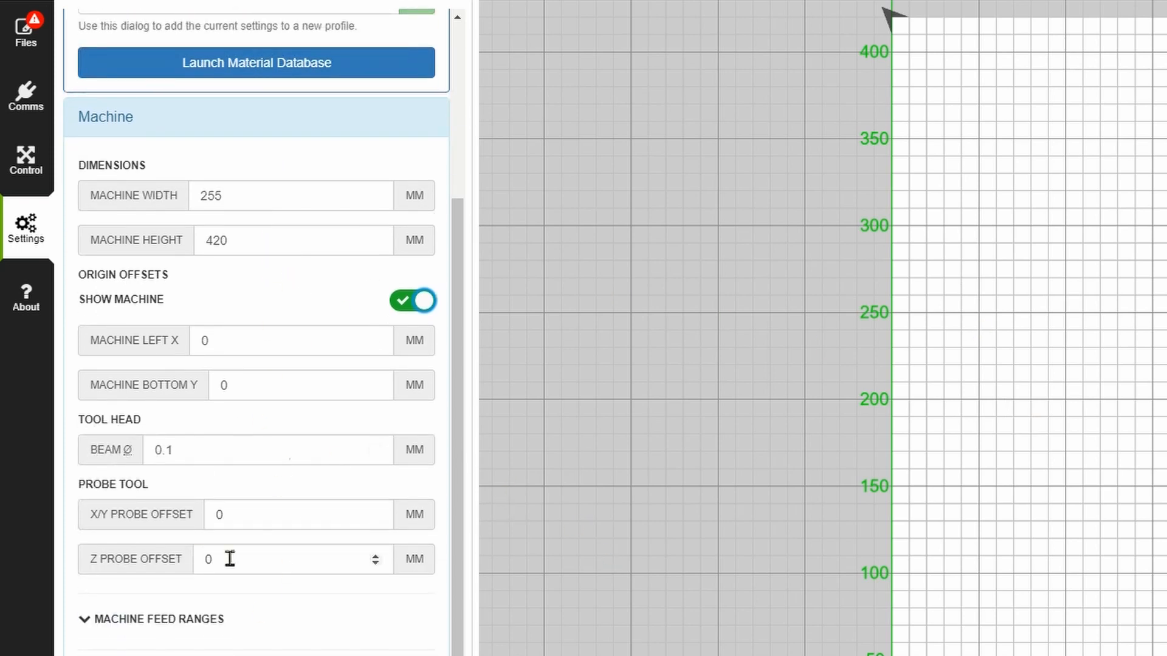
pyautogui.scroll(-2, 268, 651)
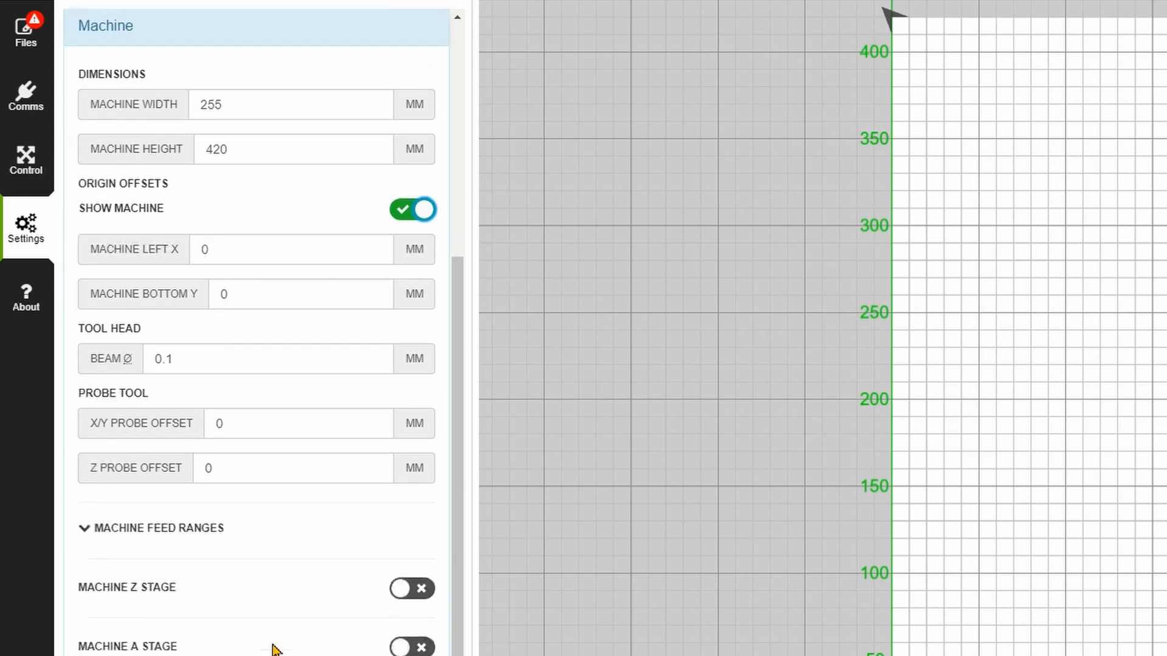
pyautogui.scroll(3, 201, 513)
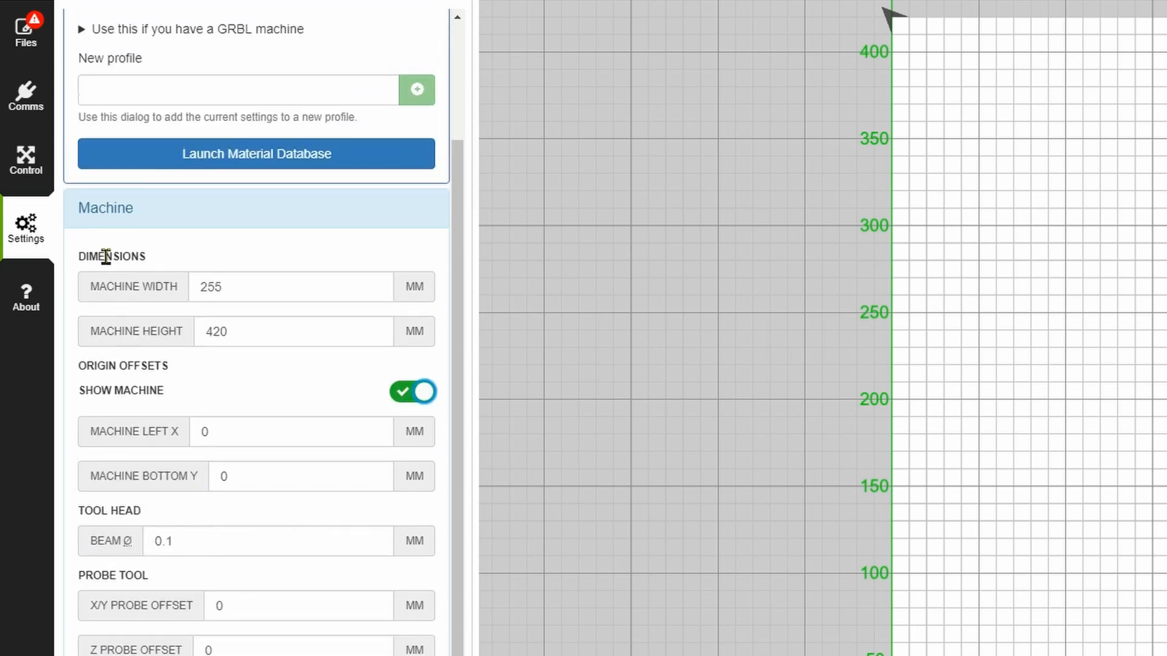
pyautogui.click(107, 208)
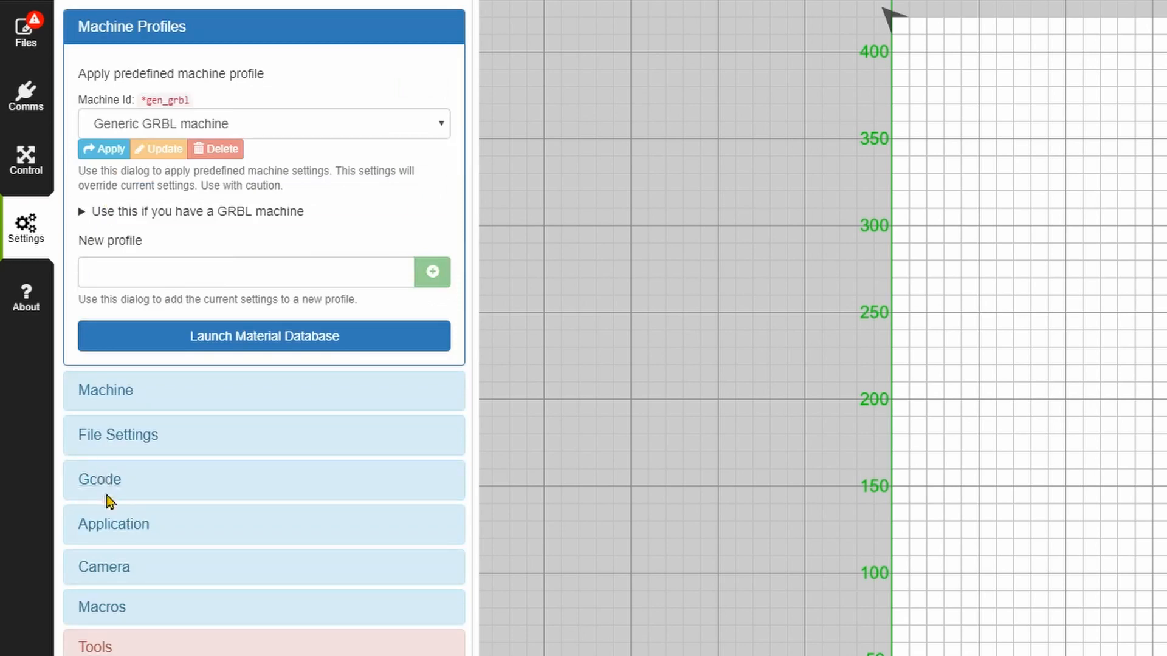
# Examine the grid width and height in the application settings and compare them with the whole workspace grid.
pyautogui.click(116, 525)
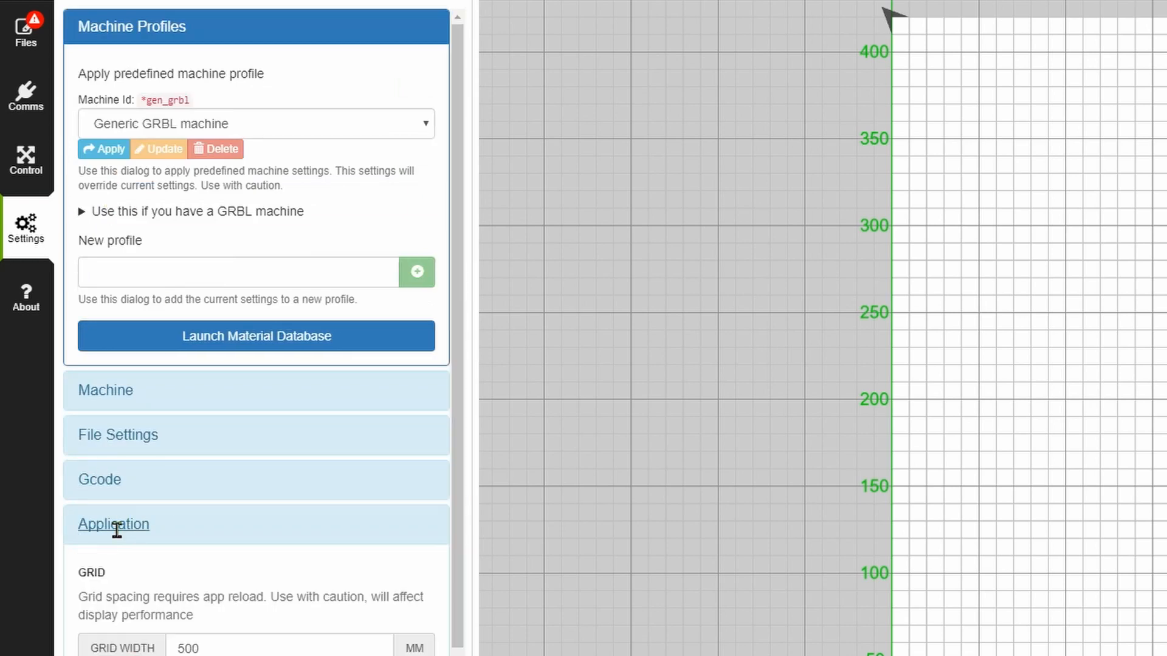
pyautogui.scroll(-1, 249, 643)
pyautogui.scroll(-1, 249, 643)
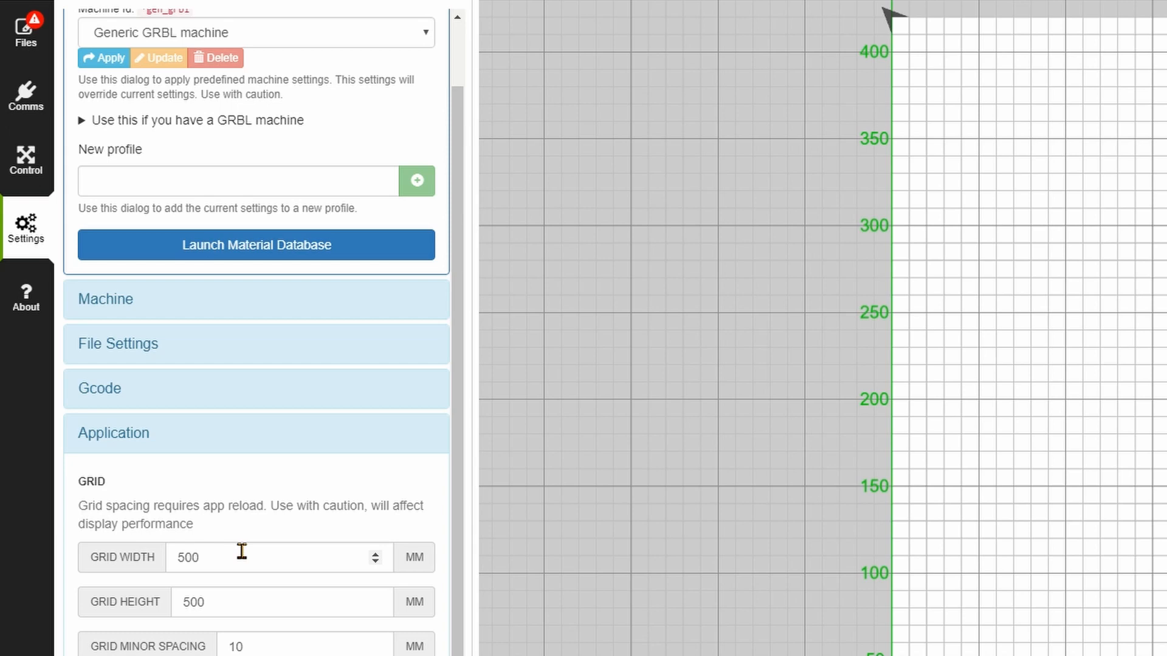
pyautogui.click(223, 601)
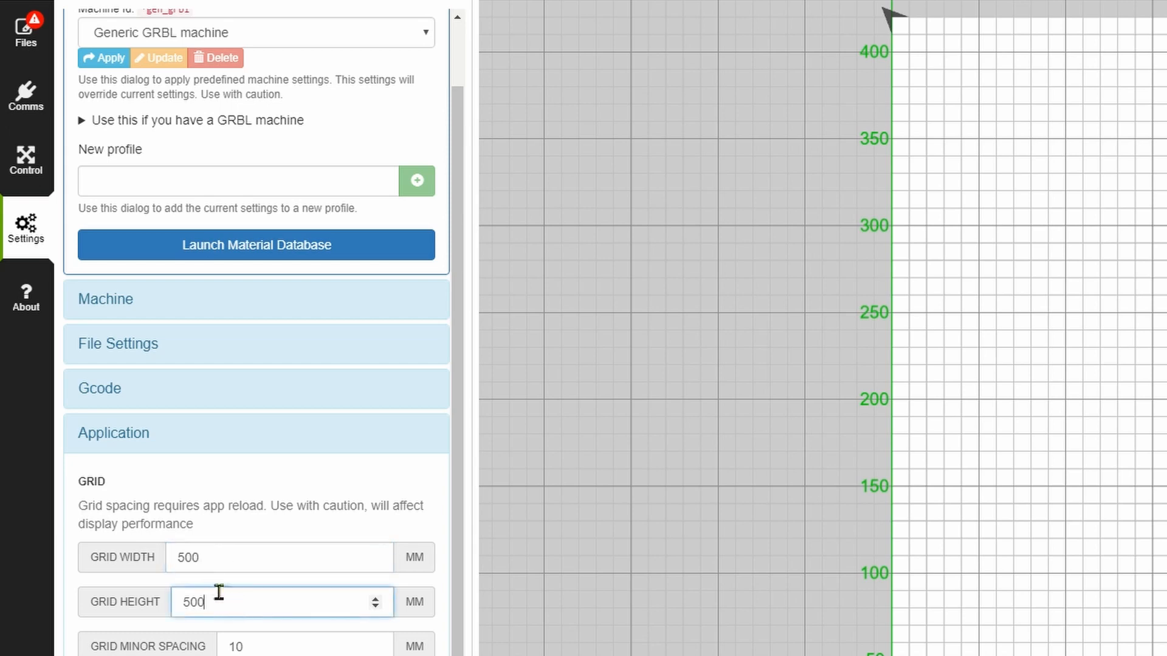
pyautogui.scroll(-3, 857, 435)
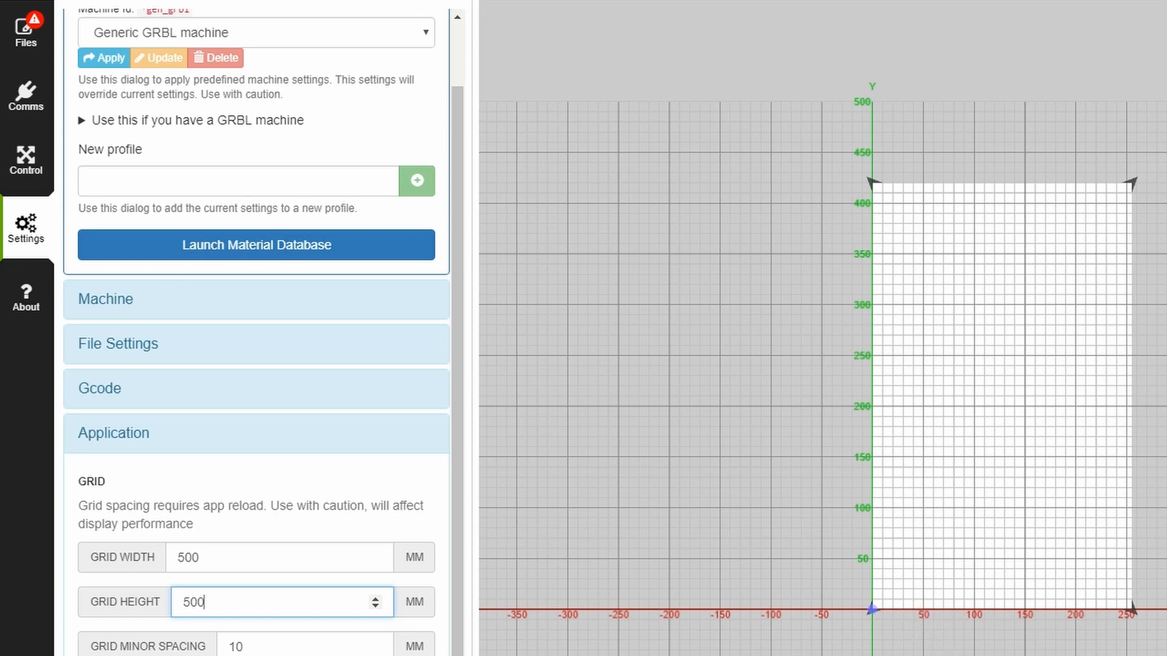
pyautogui.scroll(-1, 1068, 316)
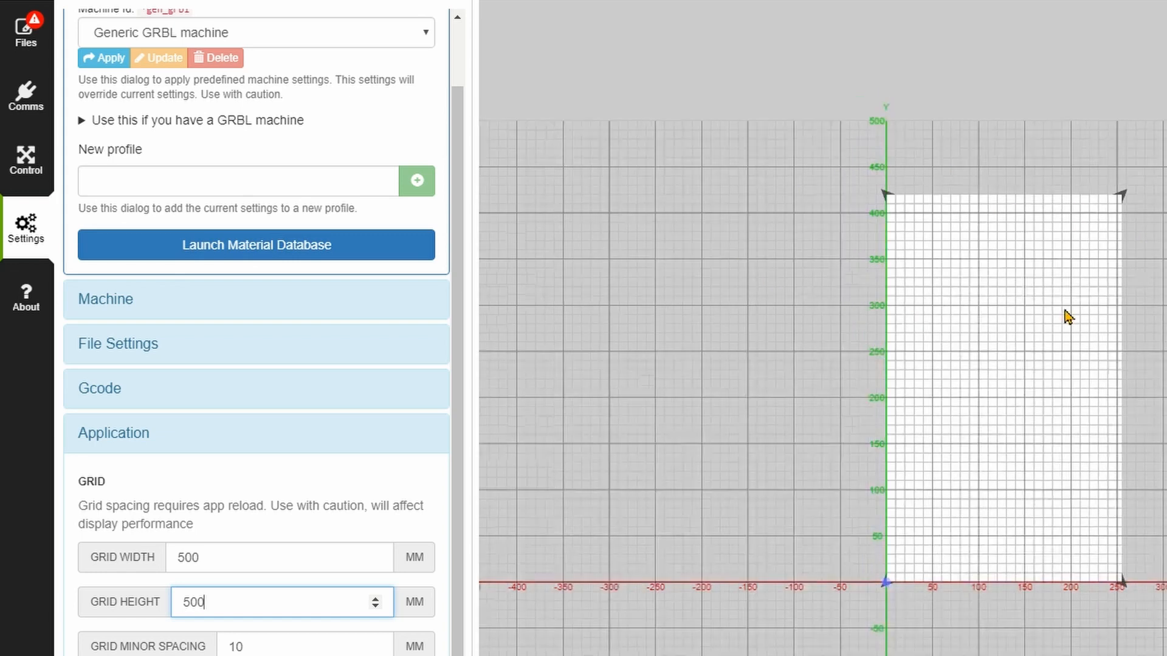
# Examine the minor and major grid spacing settings against the grid lines around the workspace origin.
pyautogui.click(262, 645)
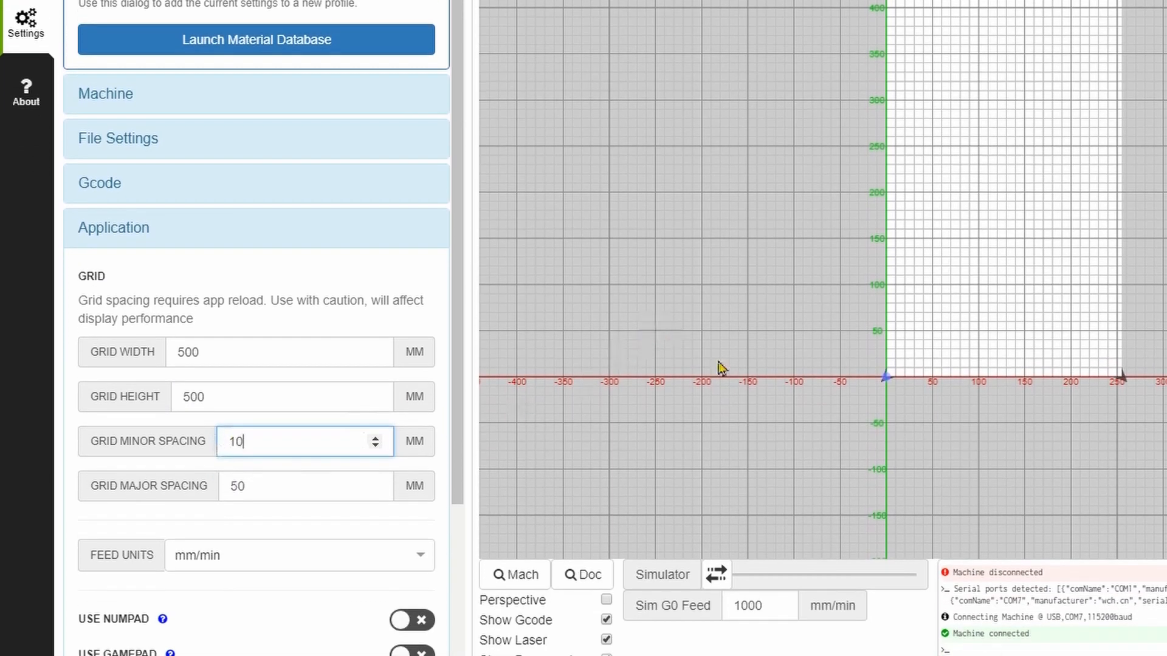
pyautogui.scroll(2, 771, 371)
pyautogui.scroll(1, 767, 358)
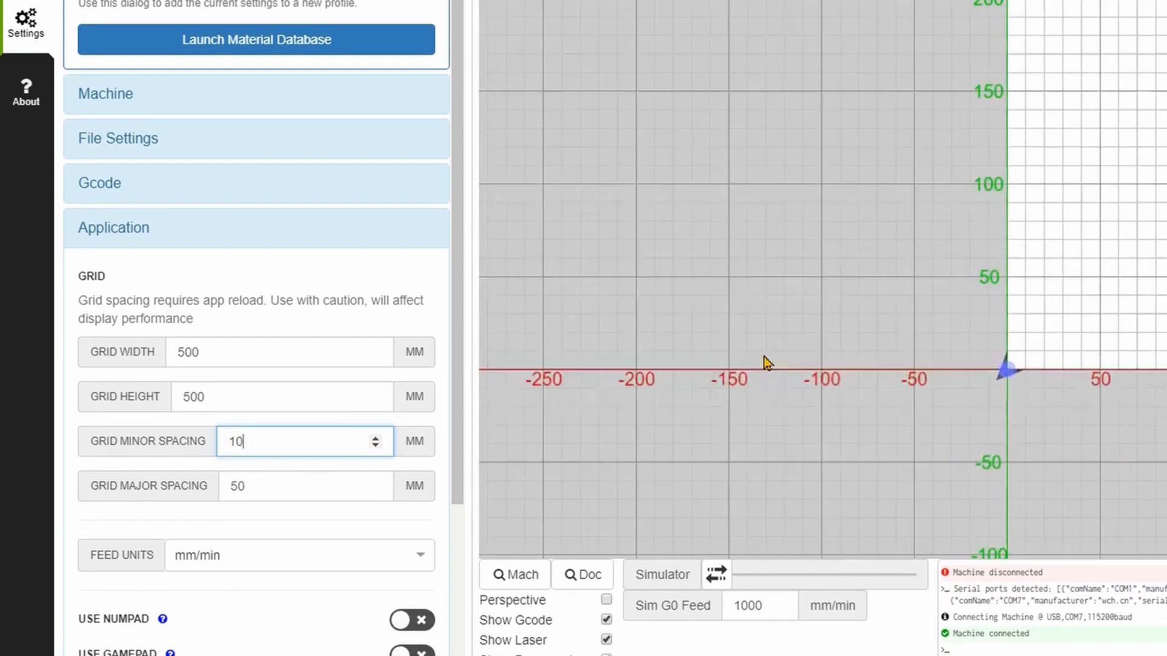
pyautogui.click(262, 486)
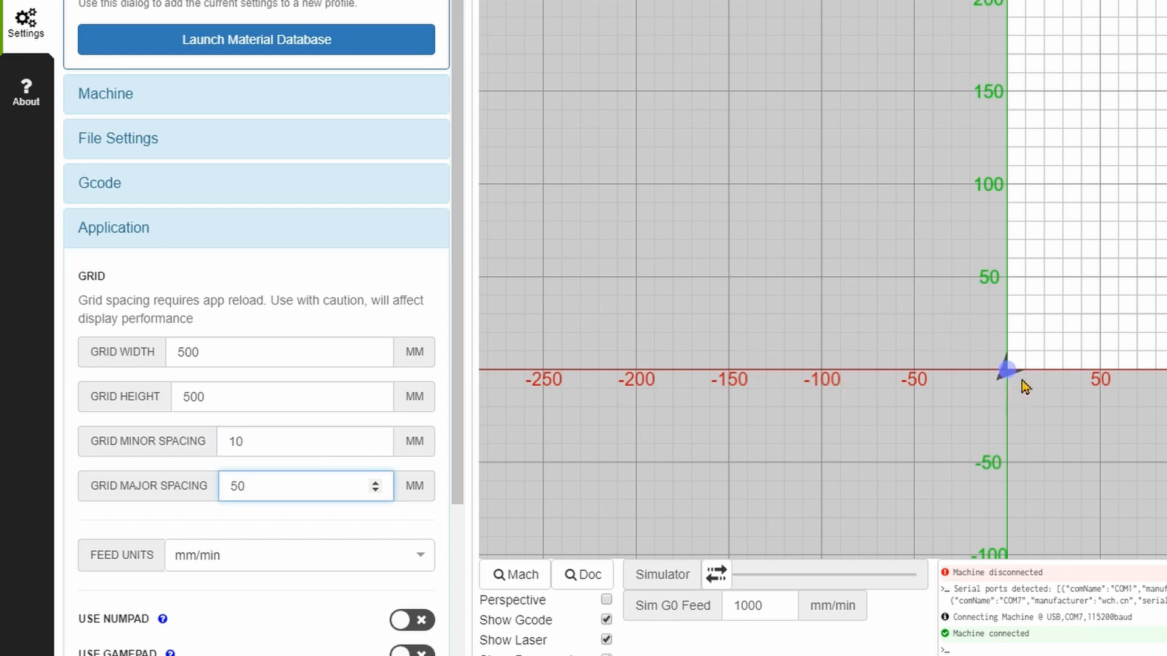
pyautogui.scroll(-1, 1025, 389)
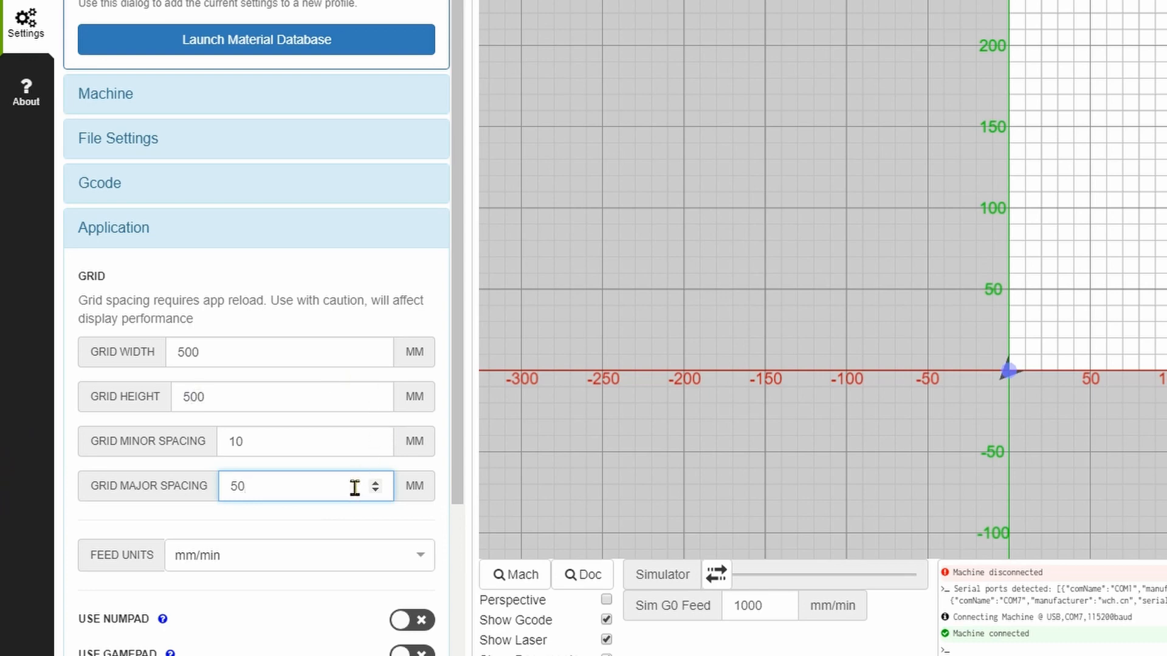
# Choose mm/min as the feed units in the application settings.
pyautogui.scroll(-1, 214, 555)
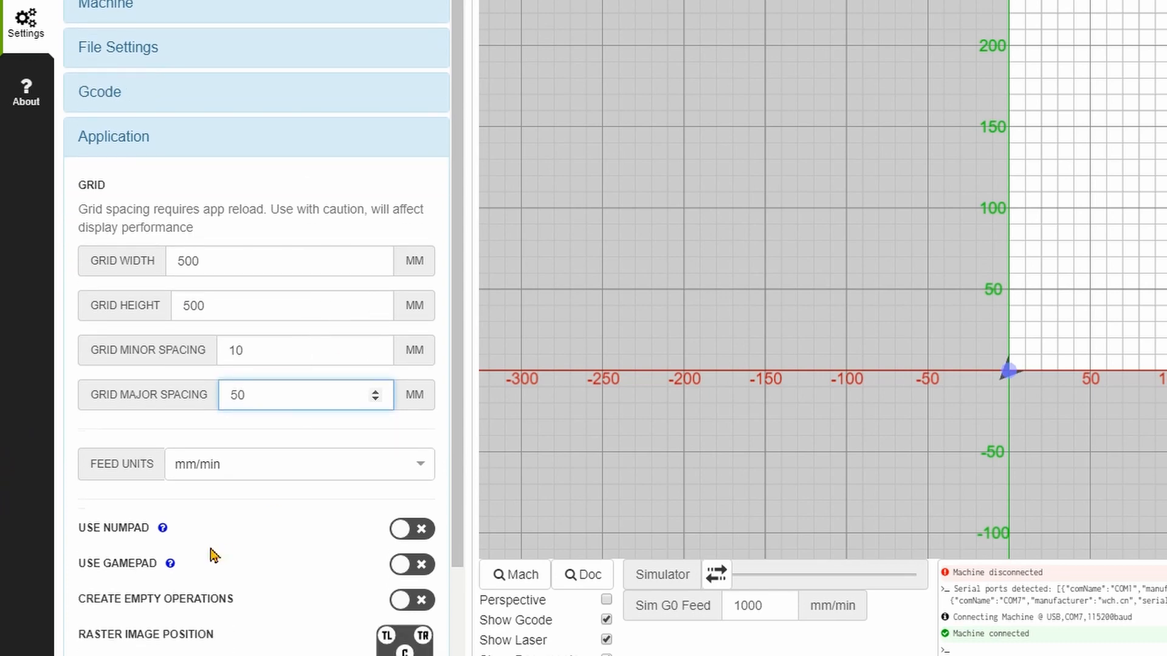
pyautogui.click(279, 474)
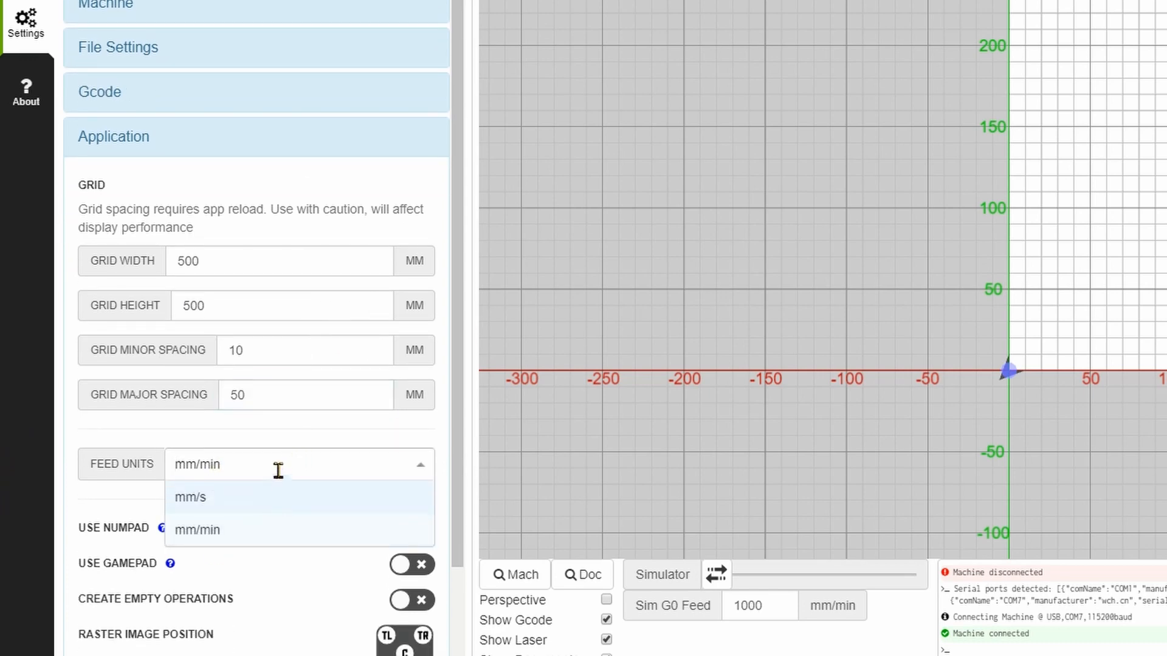
pyautogui.click(221, 529)
pyautogui.scroll(-2, 268, 542)
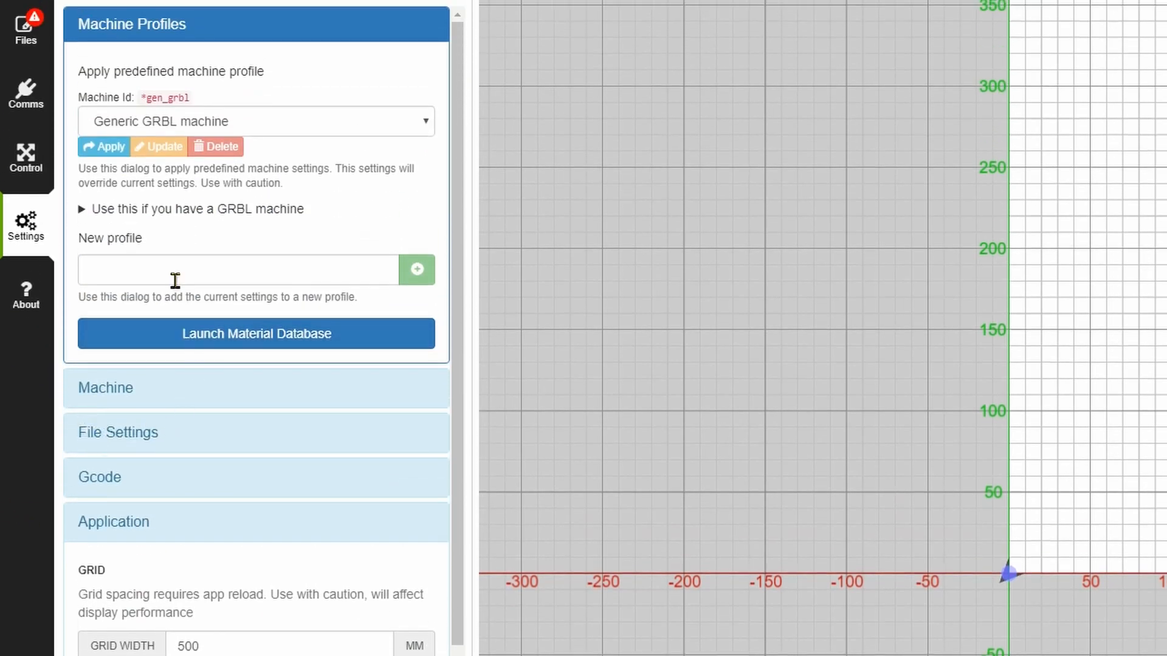
# Home all axes, then jog the laser head 10 mm in X+ and twice 10 mm in Y-.
pyautogui.click(37, 164)
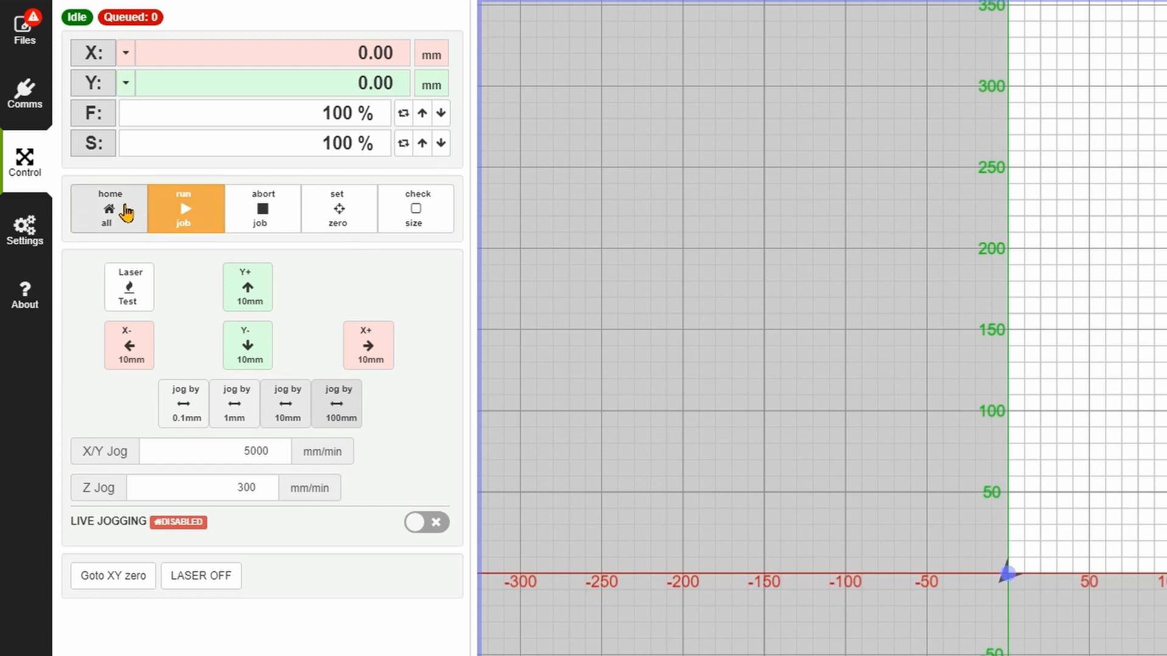
pyautogui.click(126, 208)
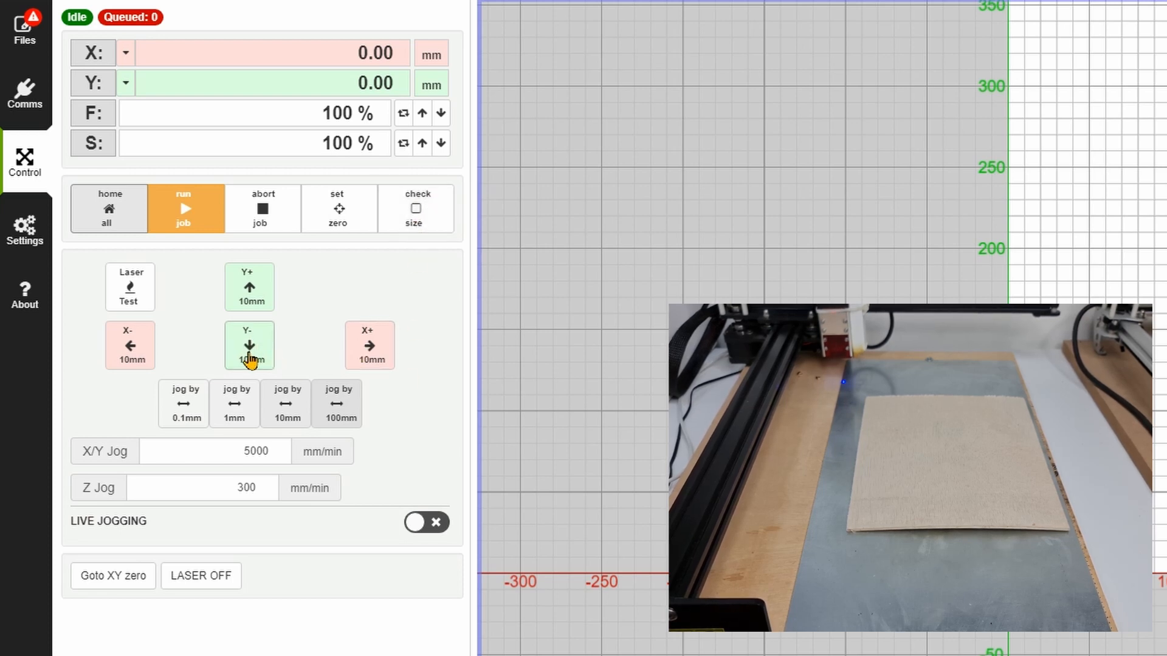
pyautogui.click(377, 349)
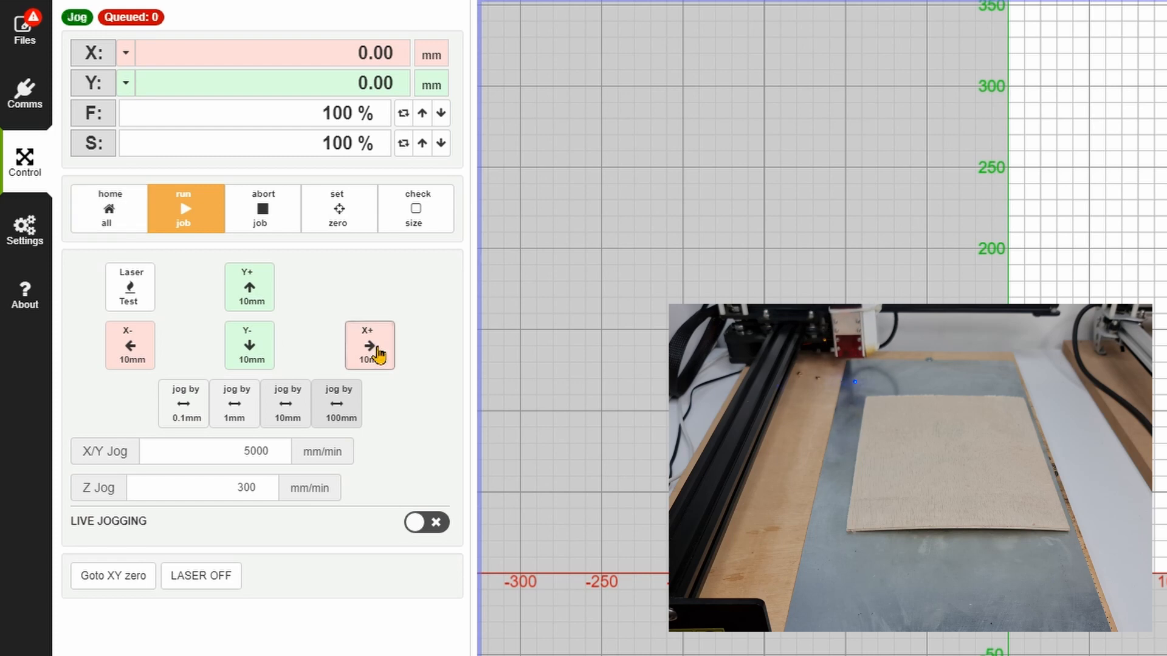
pyautogui.click(254, 364)
pyautogui.click(254, 364)
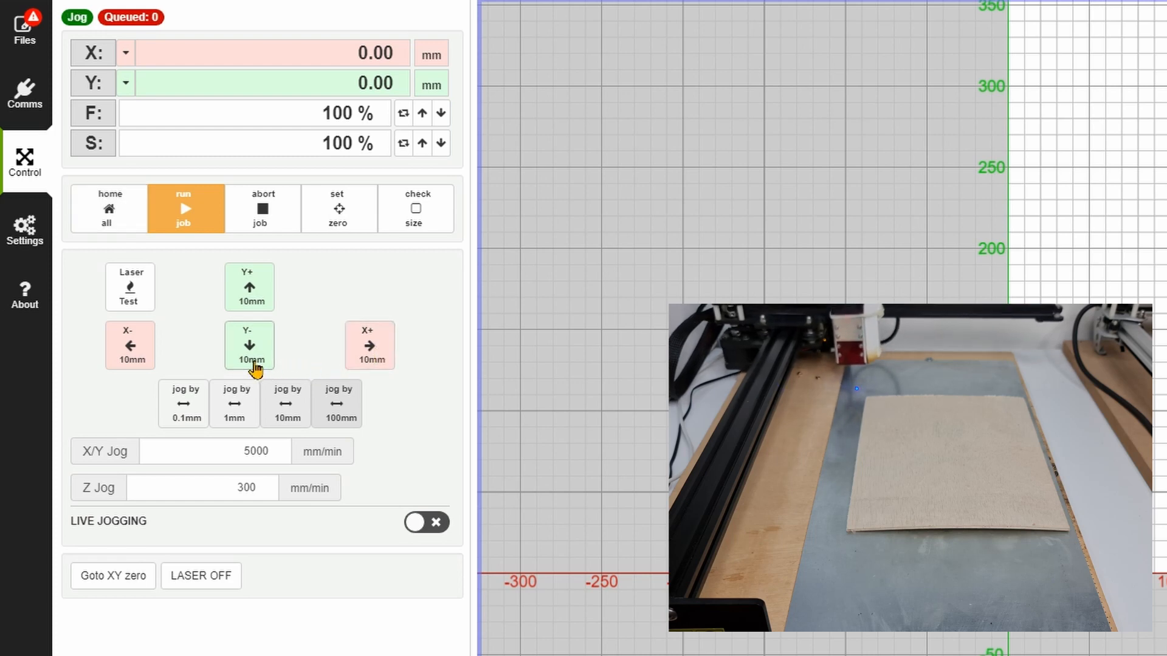
# Set the jog distance to 100 mm, jog the head once in Y-, and open the X/Y jog speed for editing.
pyautogui.click(336, 409)
pyautogui.click(261, 360)
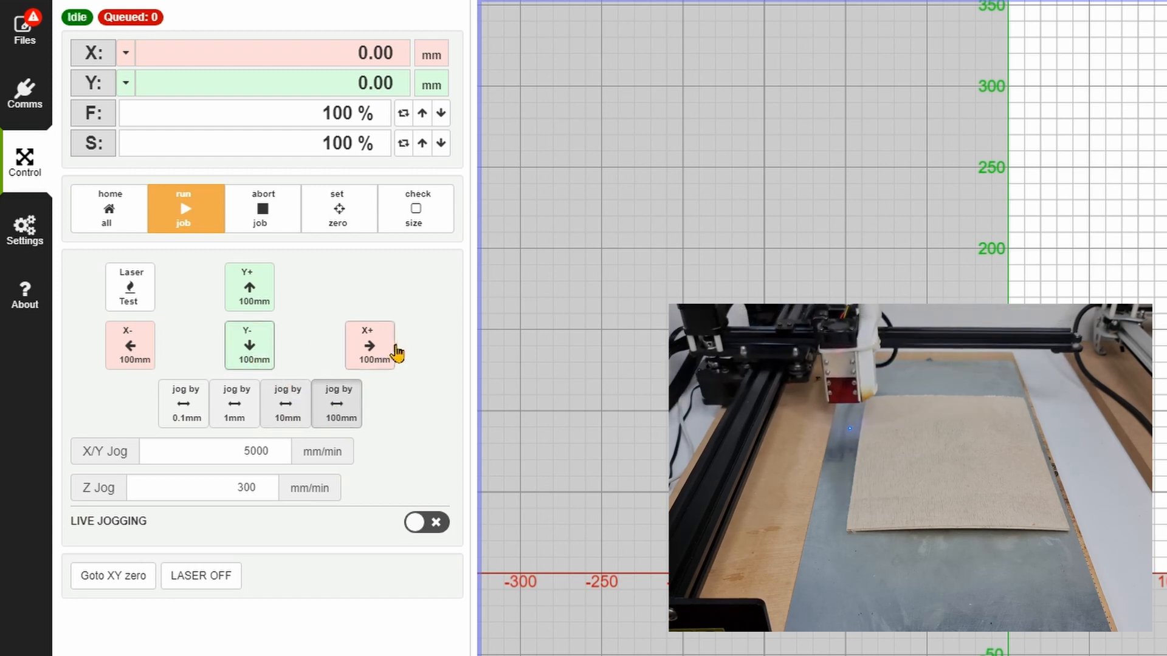
pyautogui.doubleClick(254, 451)
pyautogui.click(207, 453)
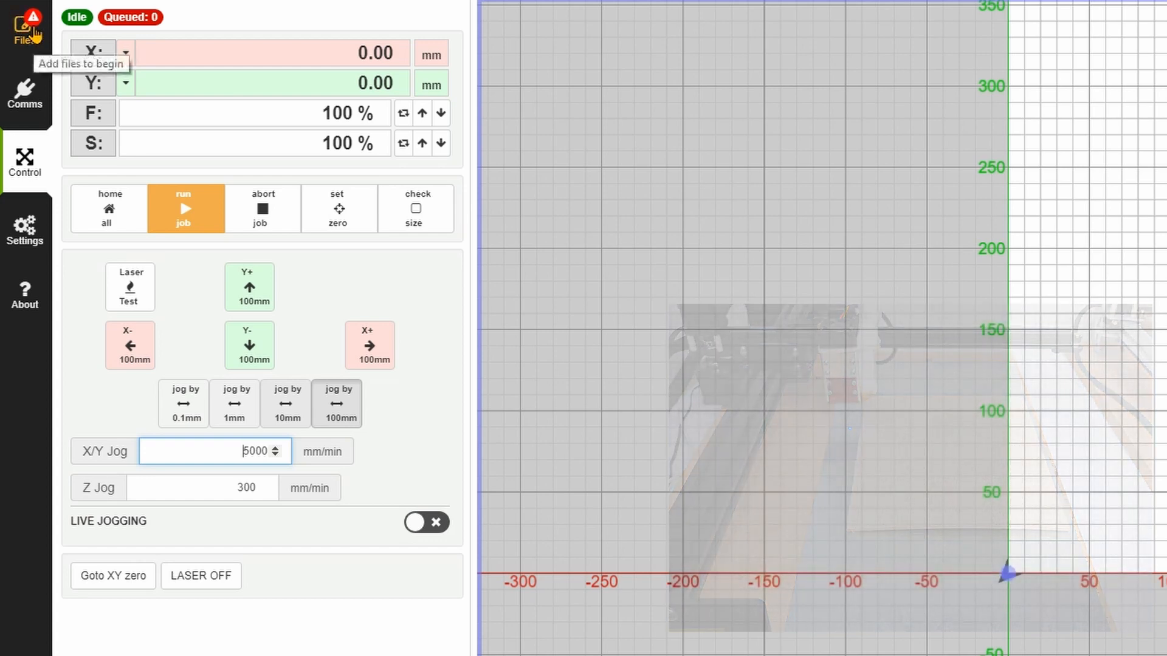
# Go to the file management page and examine the extent of the white machine work area within the grid.
pyautogui.click(35, 35)
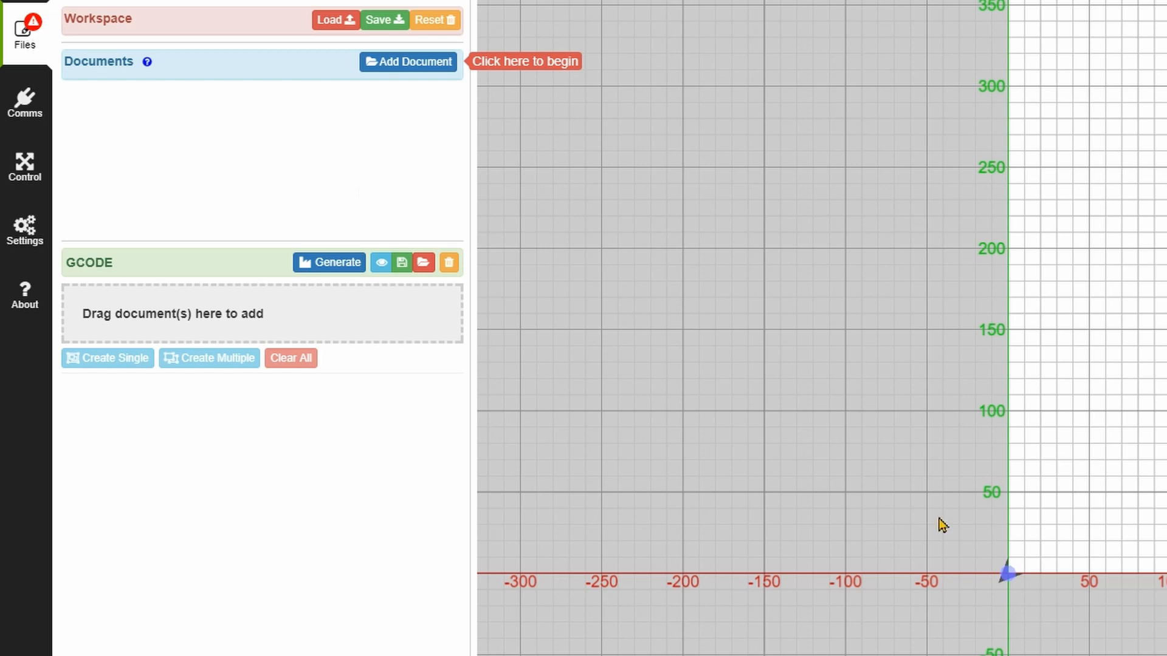
pyautogui.moveTo(1102, 342); pyautogui.dragTo(1070, 370, button='middle')
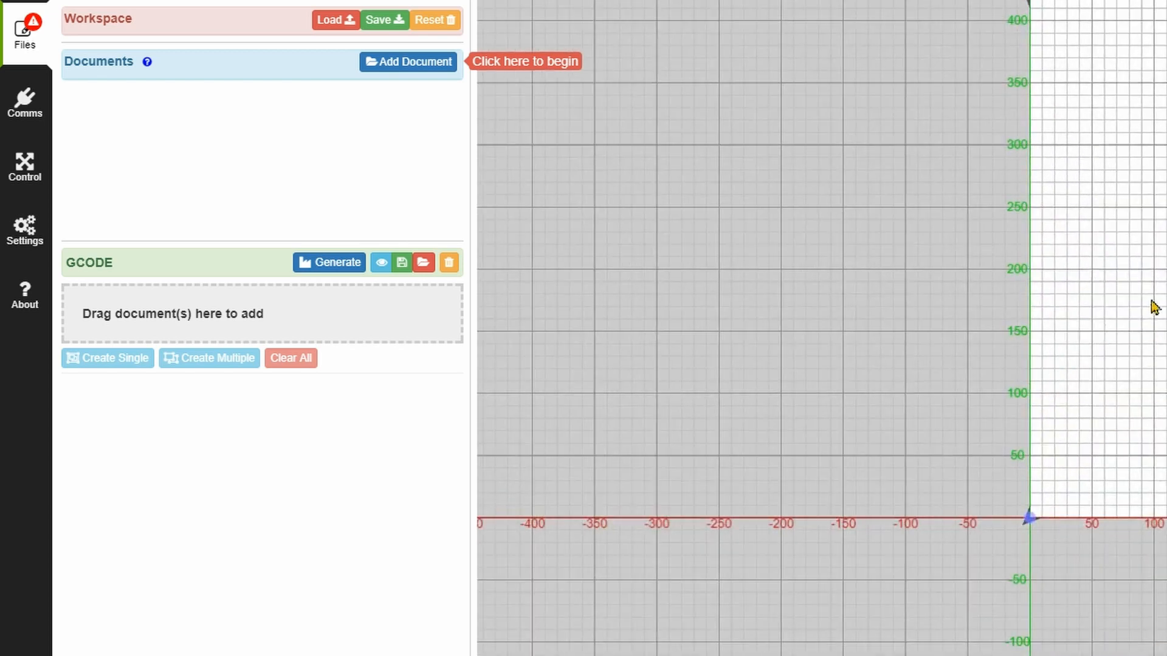
pyautogui.moveTo(1120, 267); pyautogui.dragTo(855, 419, button='middle')
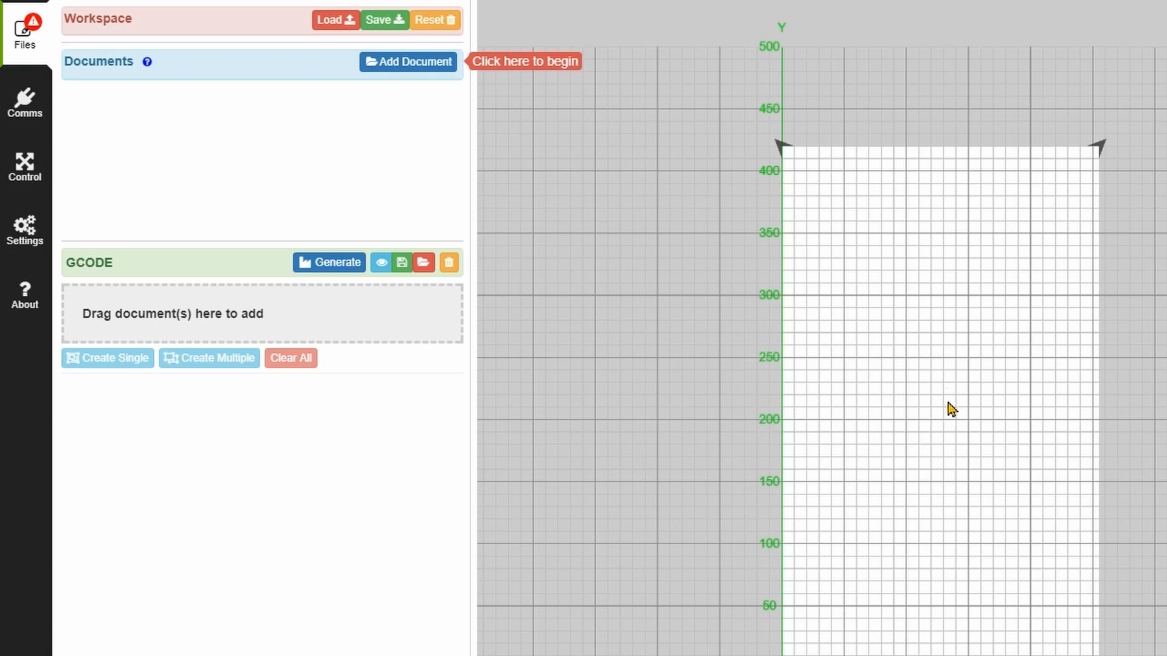
pyautogui.moveTo(952, 417); pyautogui.dragTo(966, 443, button='middle')
pyautogui.scroll(-5, 966, 442)
pyautogui.scroll(5, 966, 442)
pyautogui.scroll(-1, 966, 443)
pyautogui.scroll(3, 964, 437)
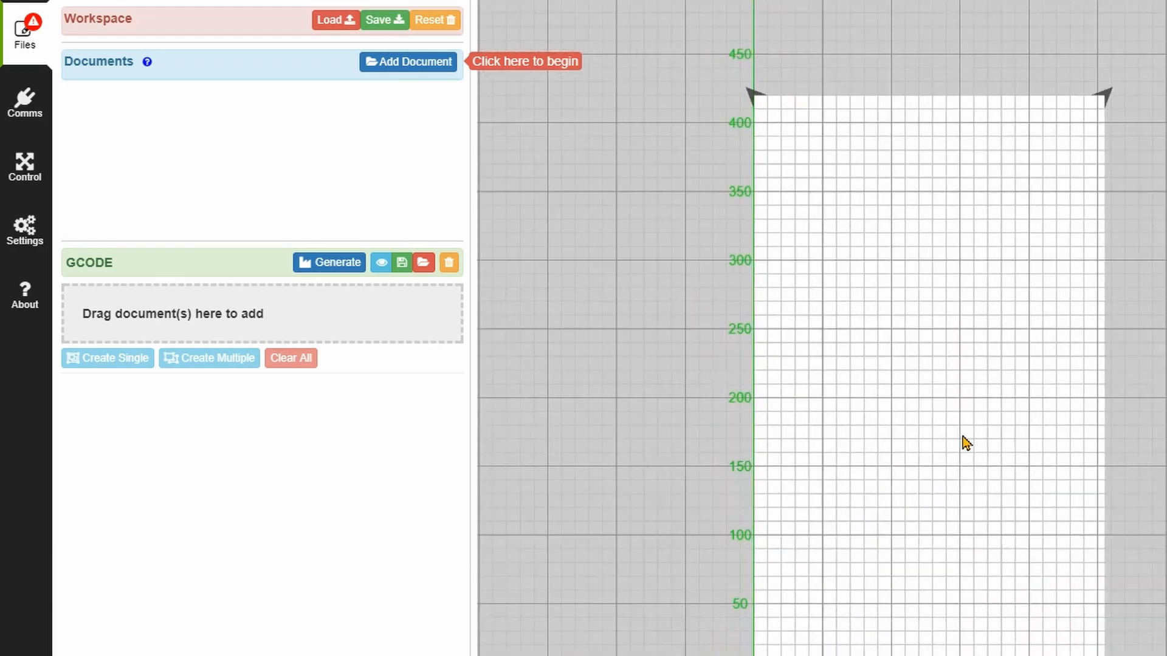
pyautogui.moveTo(962, 436); pyautogui.dragTo(941, 470)
pyautogui.moveTo(874, 490)
pyautogui.mouseDown()
pyautogui.moveTo(905, 367)
pyautogui.moveTo(911, 556)
pyautogui.moveTo(910, 447)
pyautogui.moveTo(888, 502)
pyautogui.mouseUp()
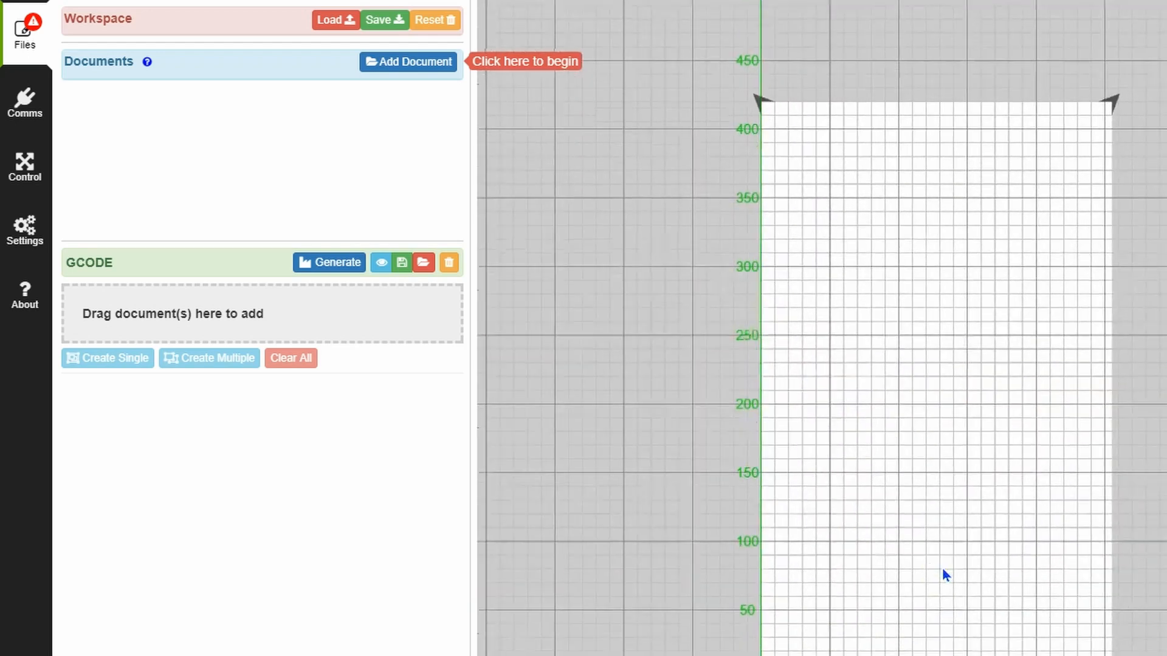
# Examine the grid around the workspace origin, then fit the view to the machine's work area.
pyautogui.scroll(5, 938, 500)
pyautogui.scroll(-1, 950, 404)
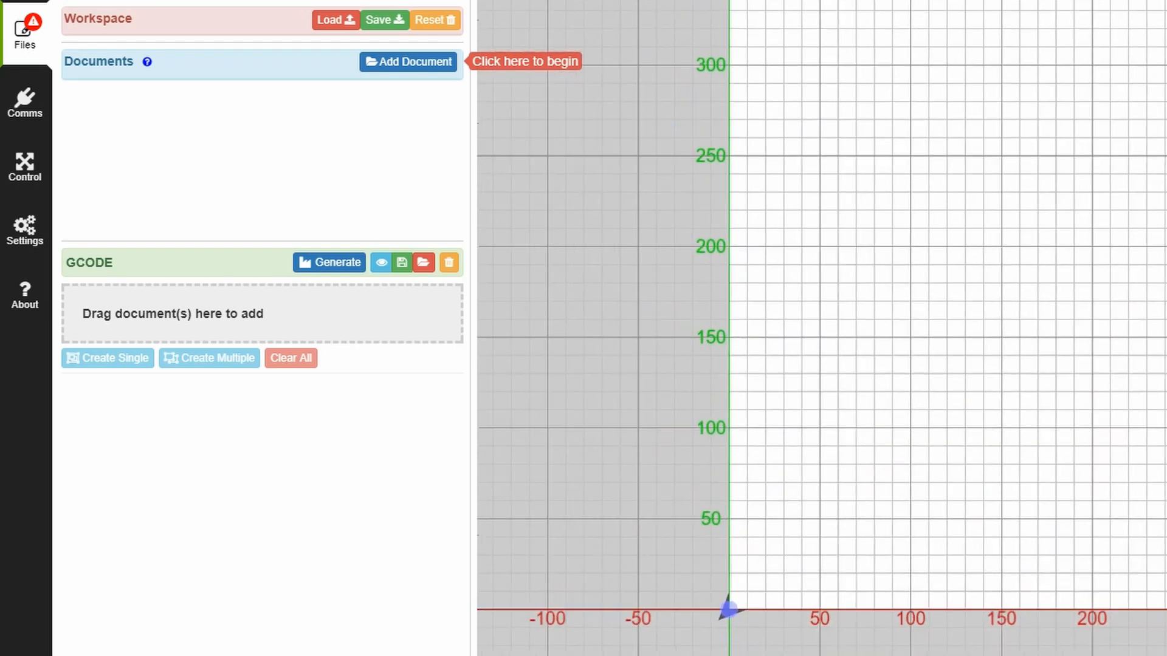
pyautogui.moveTo(852, 407); pyautogui.dragTo(866, 512)
pyautogui.scroll(-1, 866, 513)
pyautogui.moveTo(872, 380); pyautogui.dragTo(924, 386)
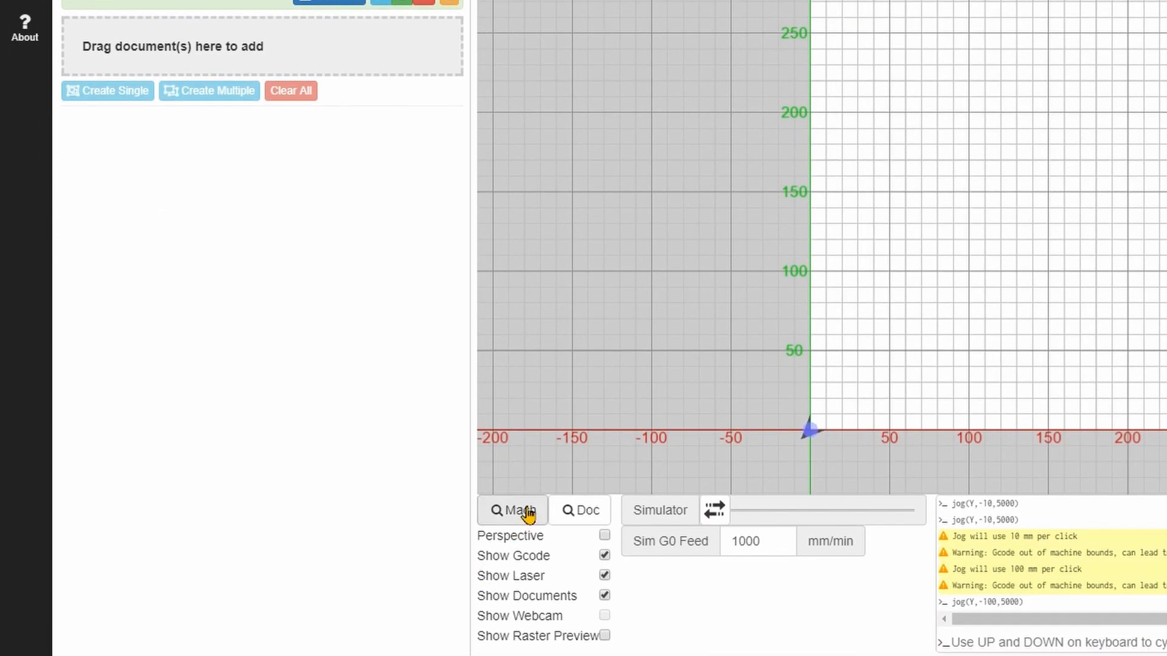
pyautogui.click(525, 586)
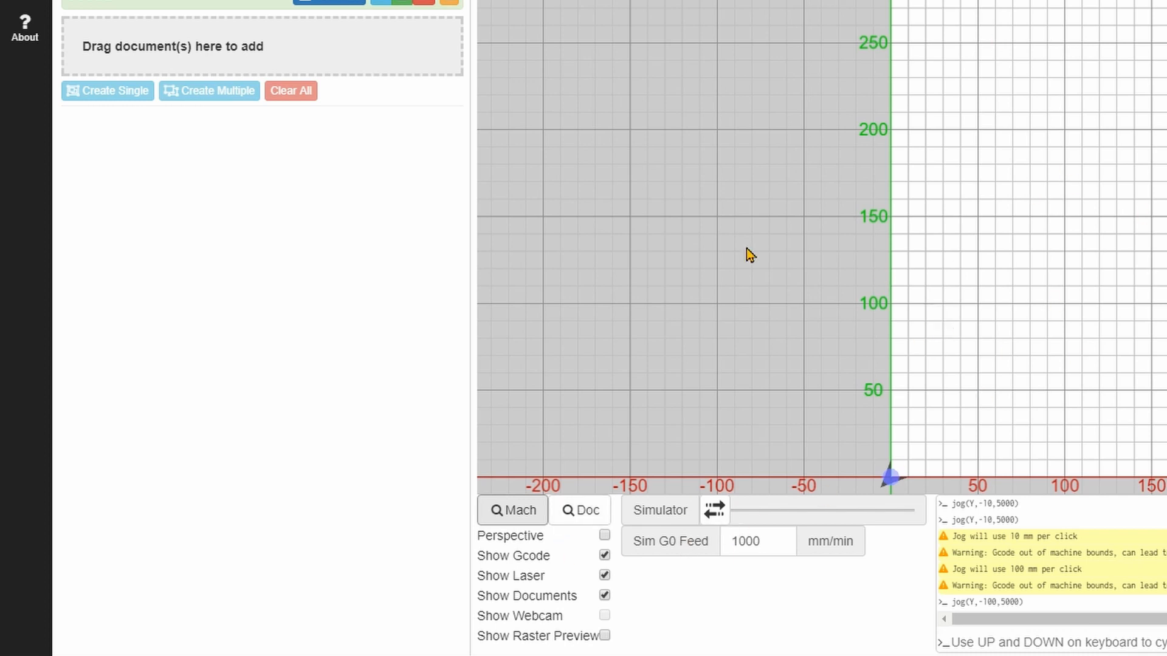
# Check the supported document file types and add Lion.jpg from the Photos project folder.
pyautogui.scroll(4, 365, 182)
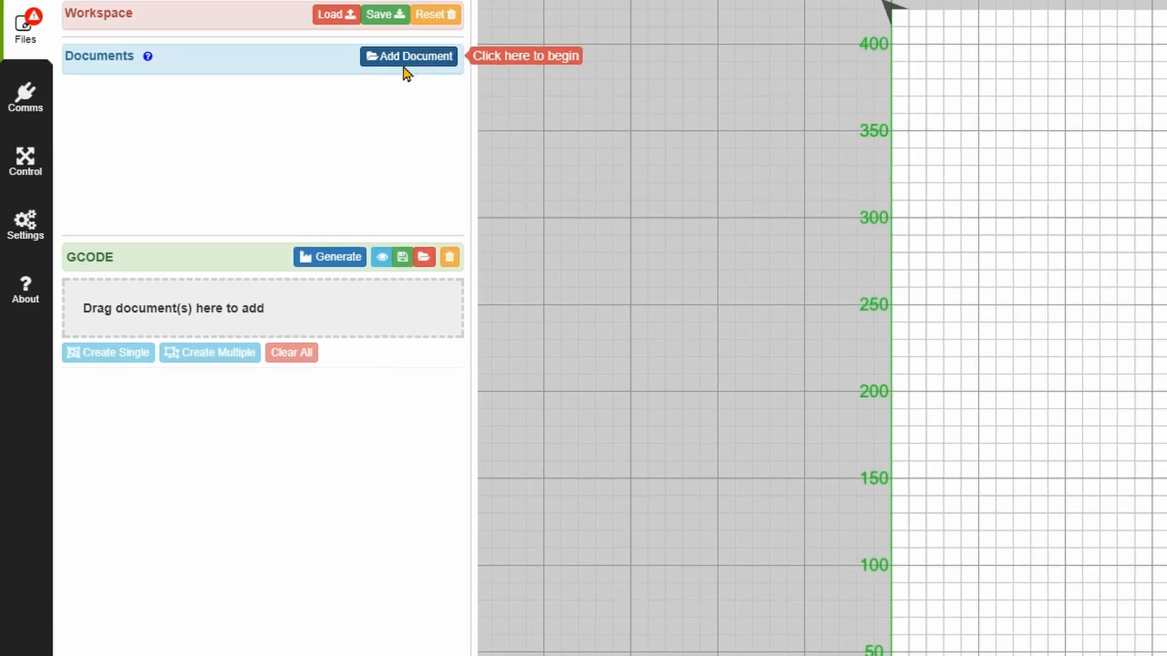
pyautogui.click(403, 71)
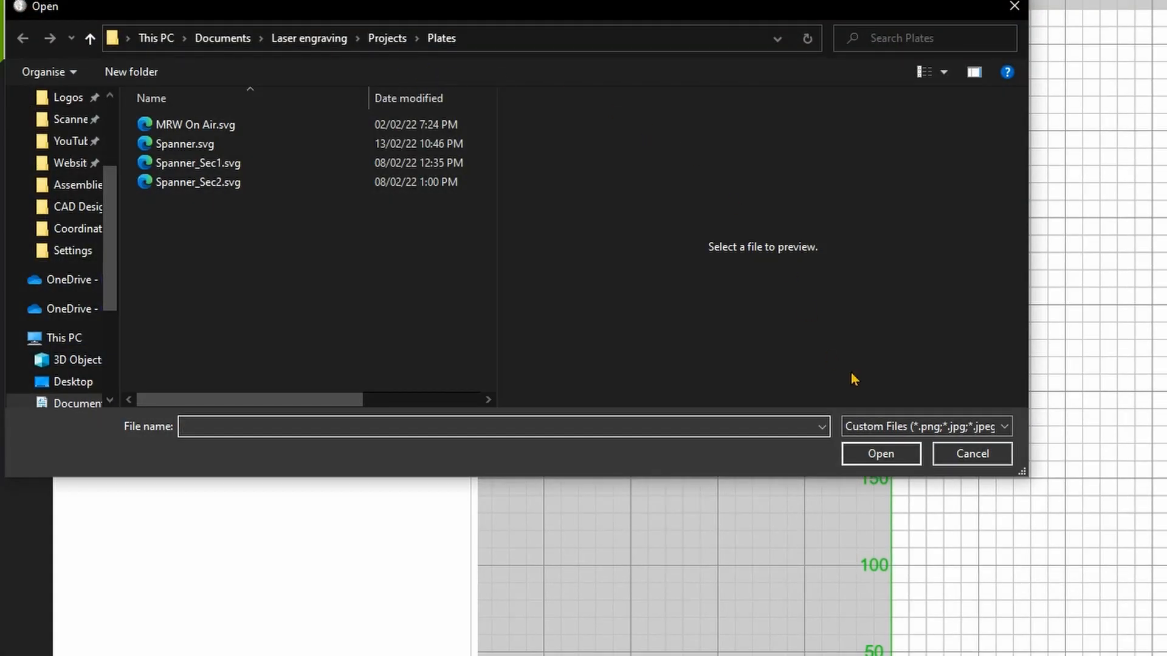
pyautogui.click(1005, 426)
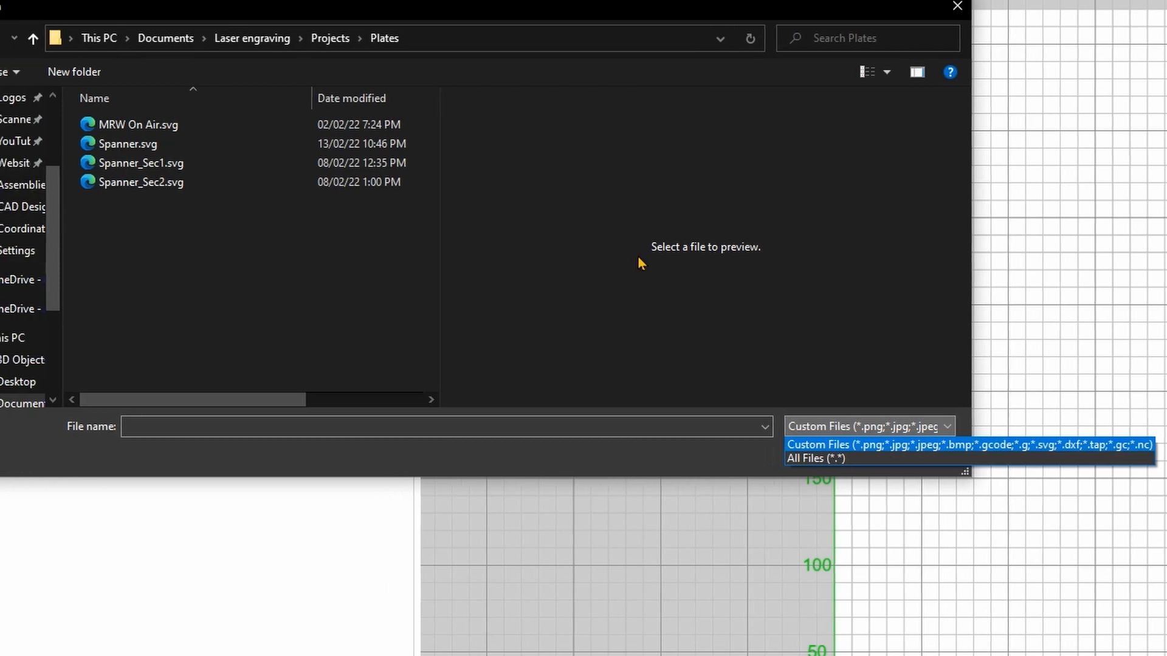
pyautogui.click(253, 260)
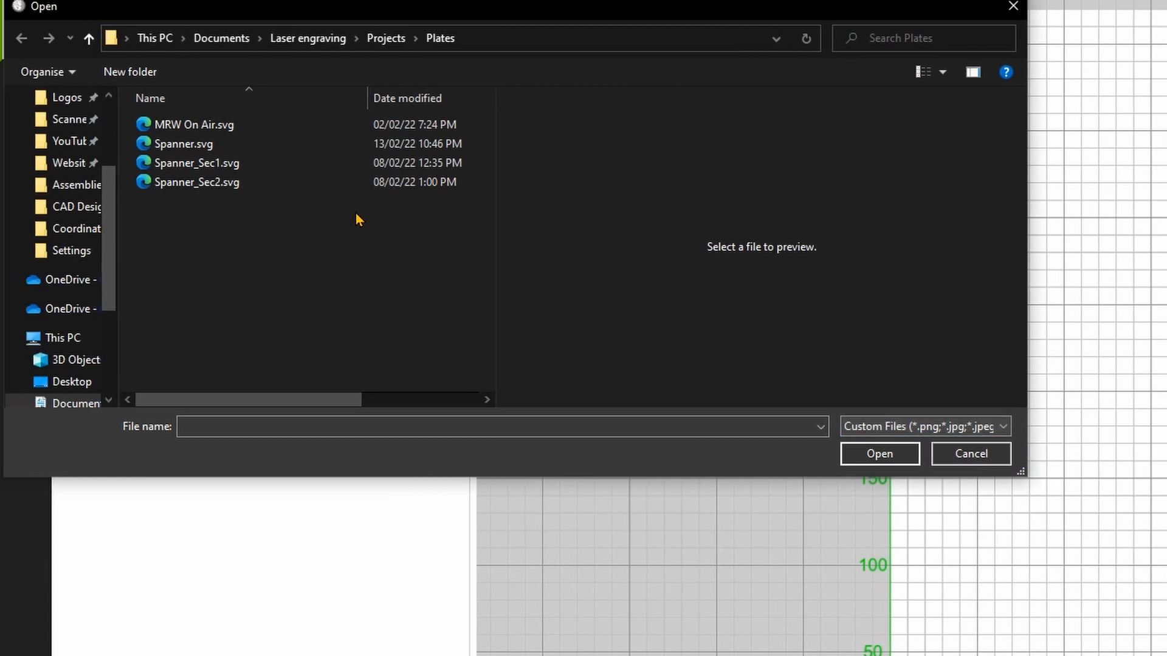
pyautogui.click(315, 41)
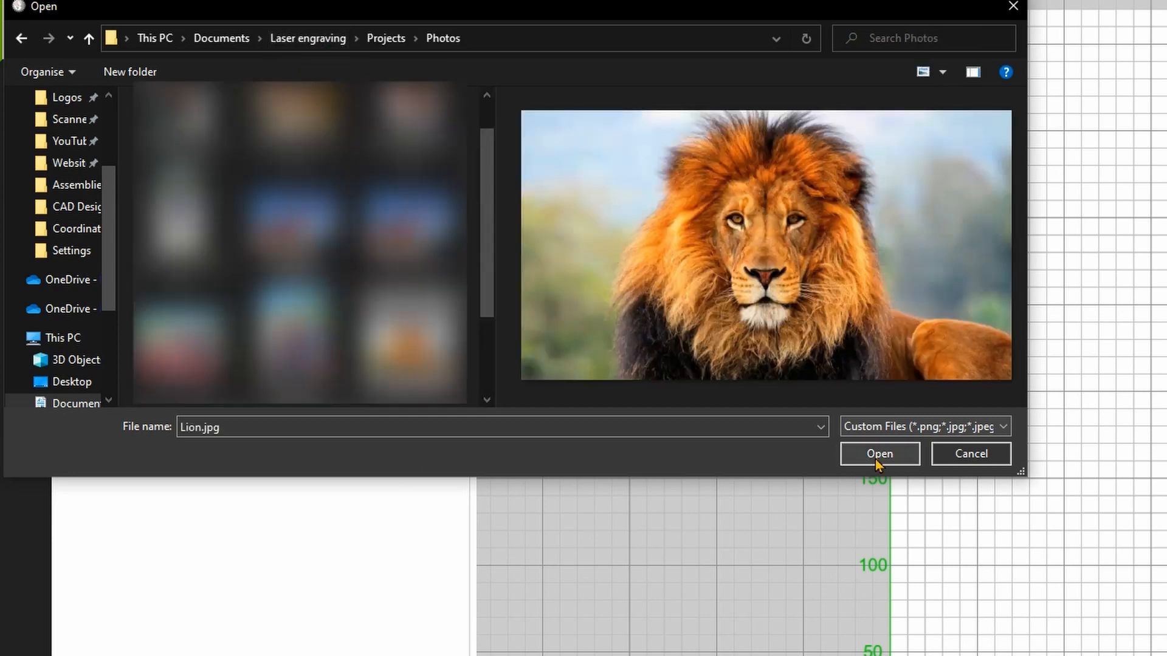
pyautogui.click(875, 458)
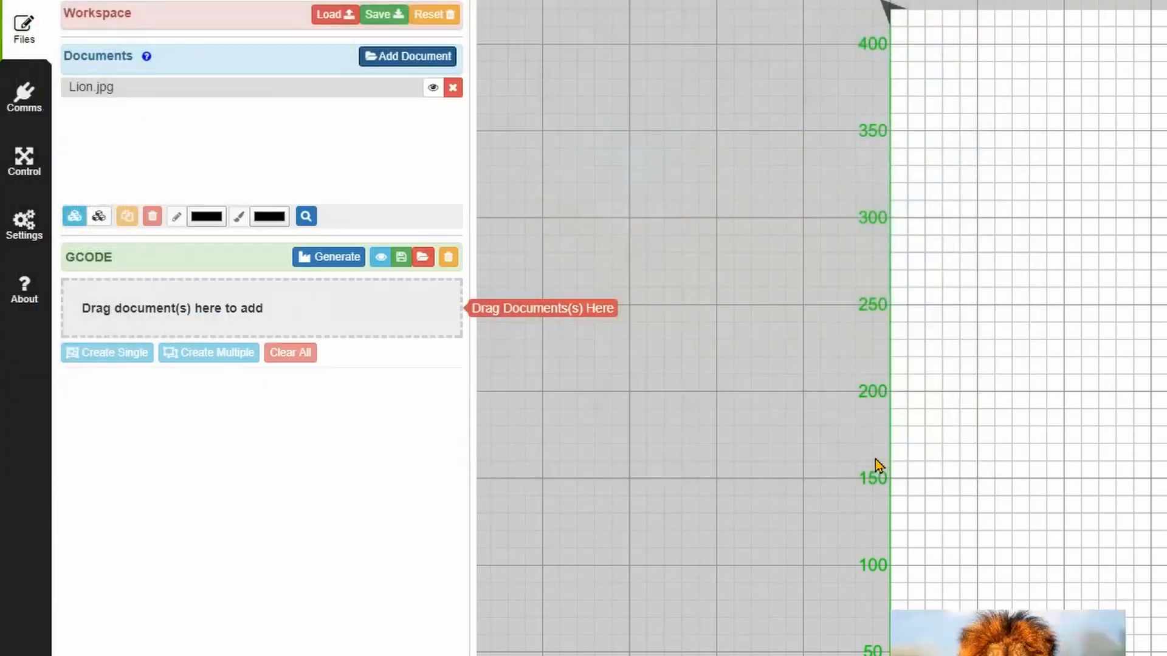
# Select the lion image in the workspace to show its position and size values.
pyautogui.scroll(5, 1036, 206)
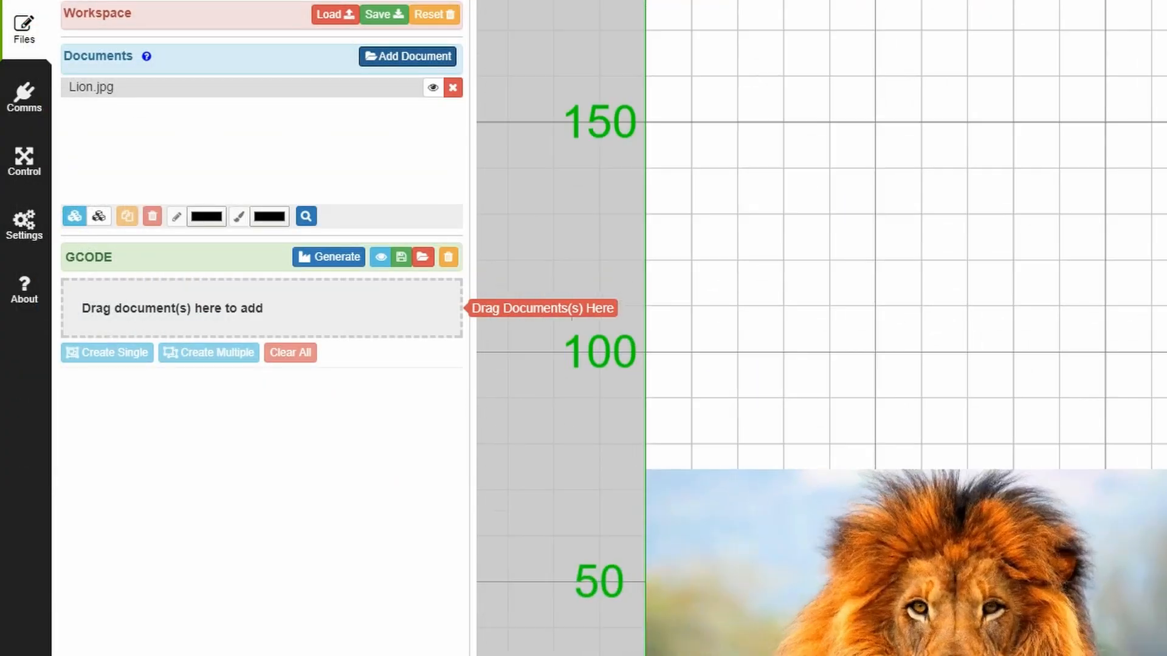
pyautogui.scroll(-3, 880, 617)
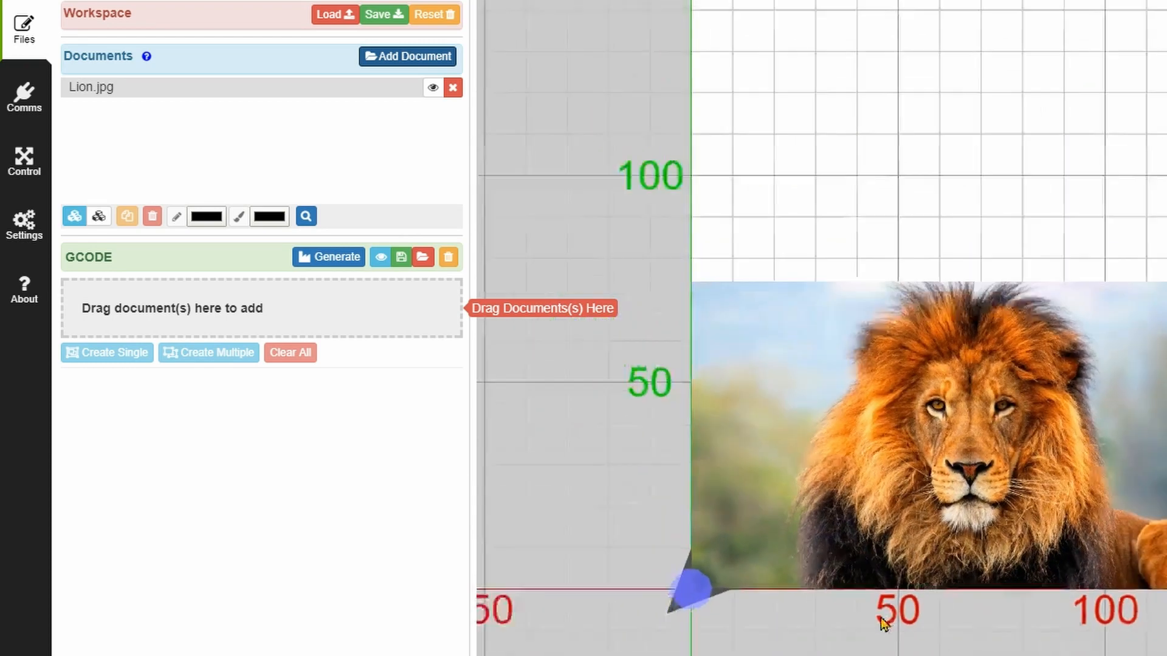
pyautogui.click(909, 502)
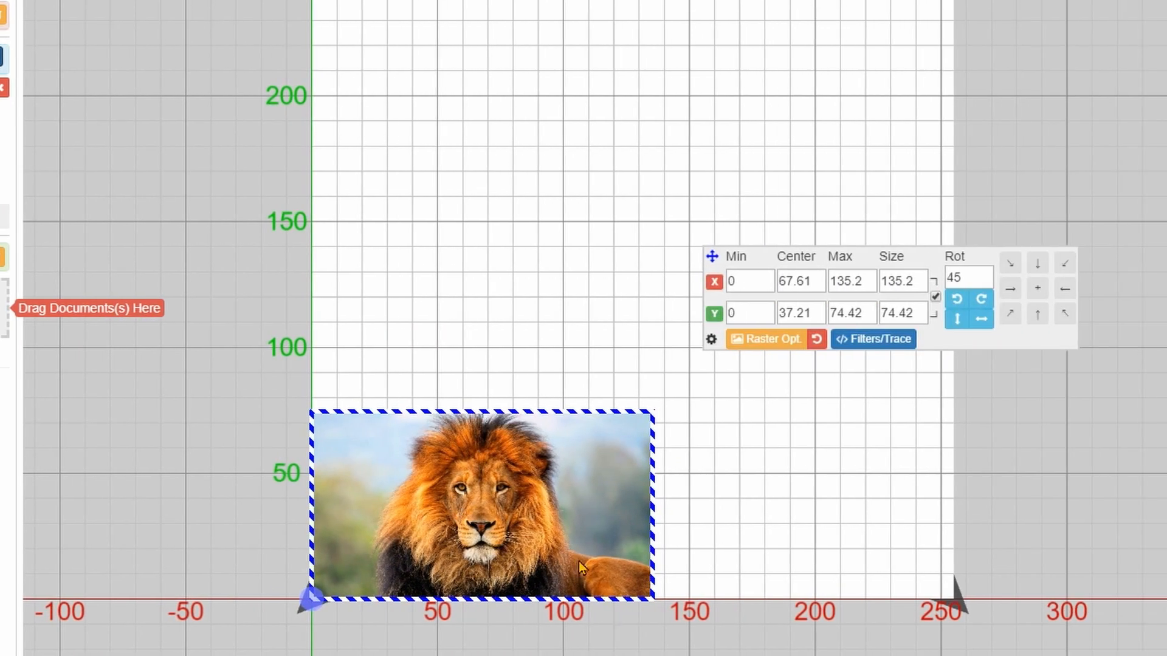
# Try moving the lion image to about X 37, Y 51 mm, then align it back to the work area's origin corner.
pyautogui.moveTo(483, 517); pyautogui.dragTo(575, 386)
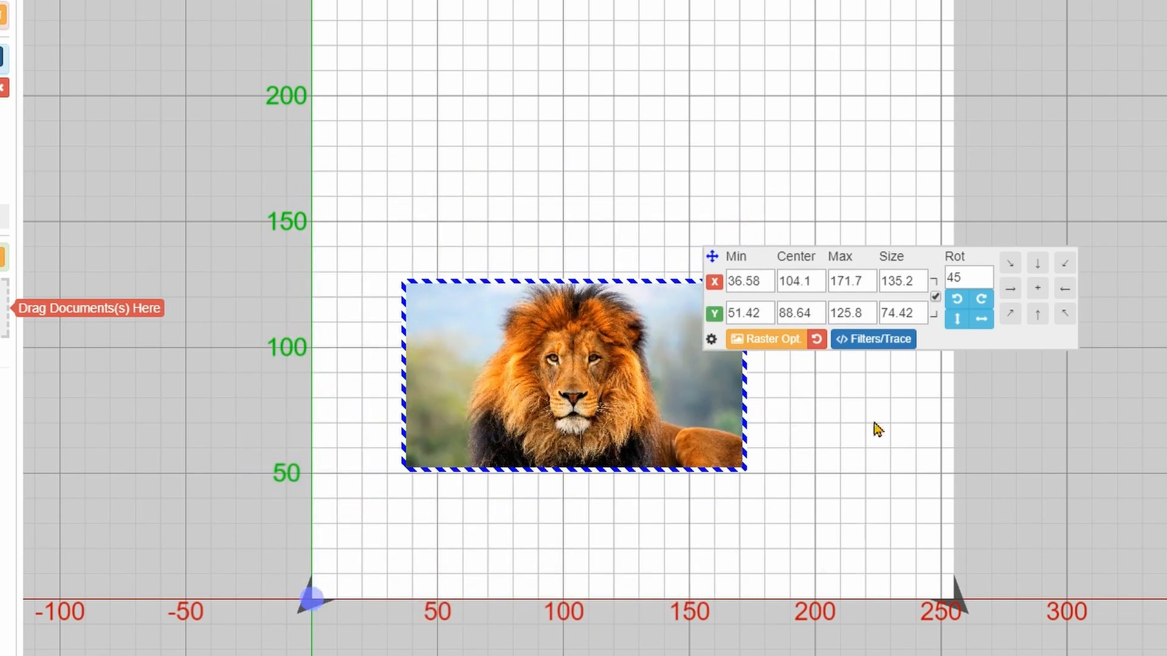
pyautogui.click(1007, 320)
pyautogui.click(1066, 263)
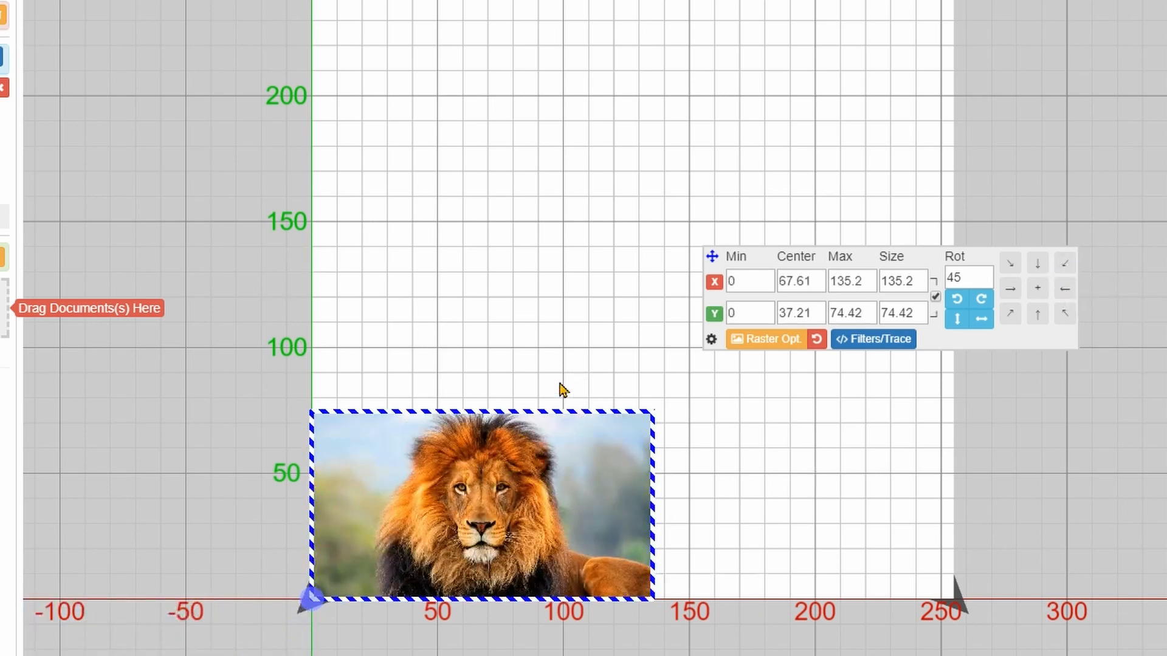
# Try shifting the lion image to a minimum X of -6 mm, then realign it to the work area's origin corner.
pyautogui.click(797, 280)
pyautogui.click(766, 285)
pyautogui.click(767, 285)
pyautogui.click(766, 285)
pyautogui.click(766, 286)
pyautogui.click(766, 286)
pyautogui.click(766, 286)
pyautogui.click(766, 286)
pyautogui.click(766, 286)
pyautogui.click(766, 277)
pyautogui.click(767, 277)
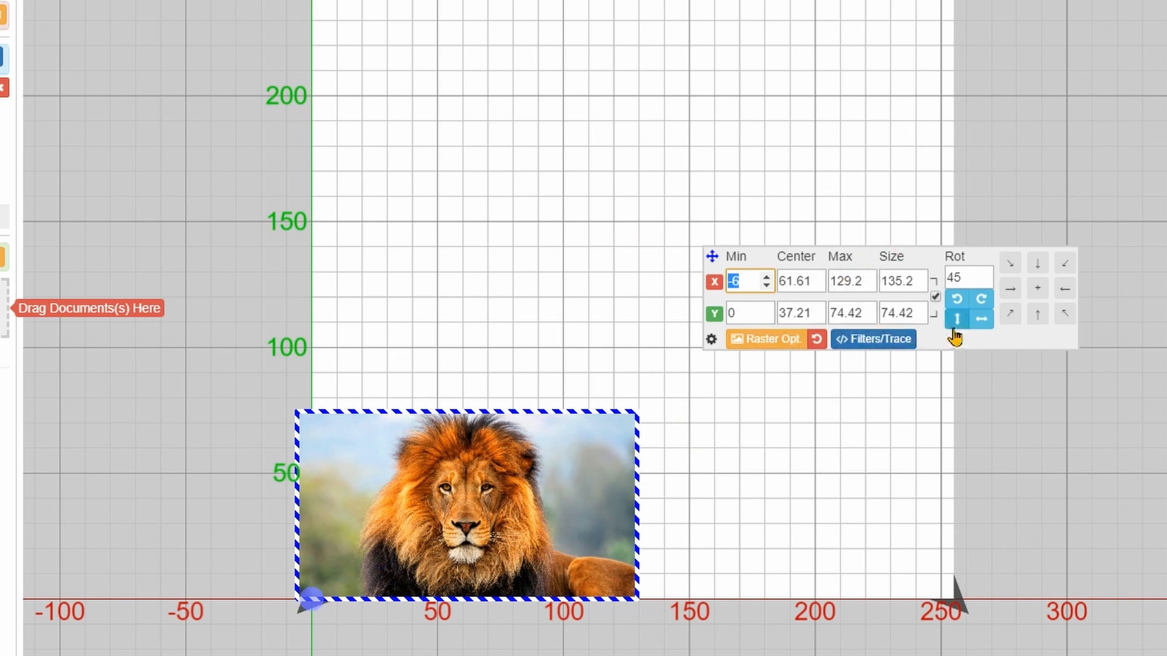
pyautogui.click(1065, 262)
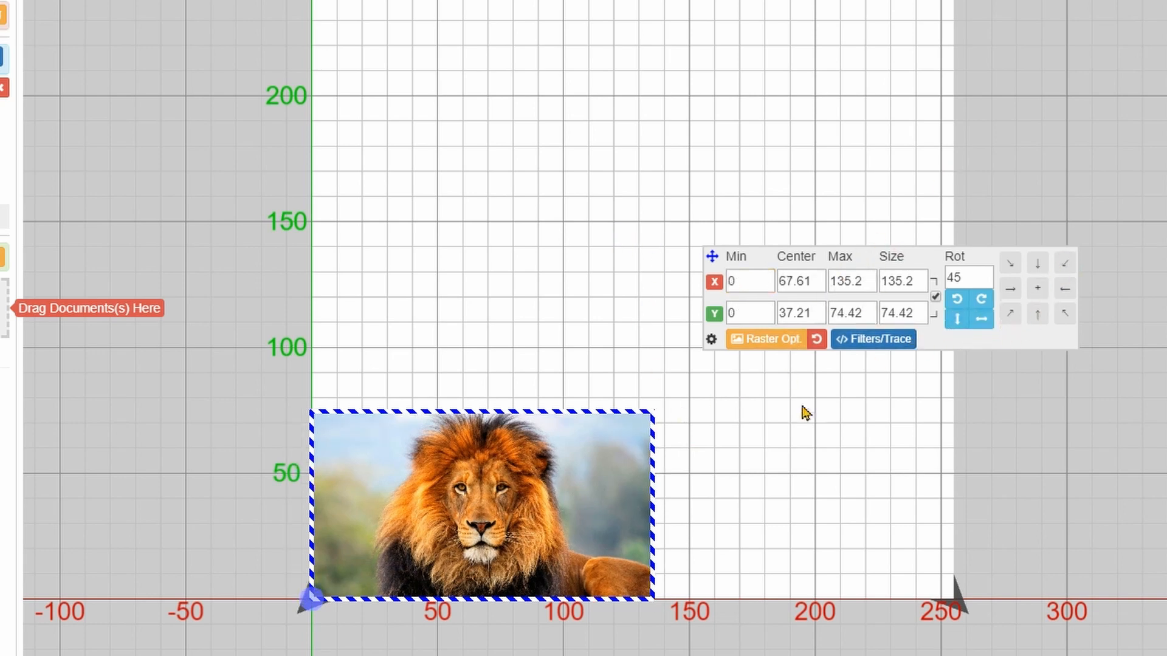
# Apply raster optimization to the reselected lion image, then review its filter and trace options without changing them.
pyautogui.click(818, 471)
pyautogui.click(608, 496)
pyautogui.click(760, 341)
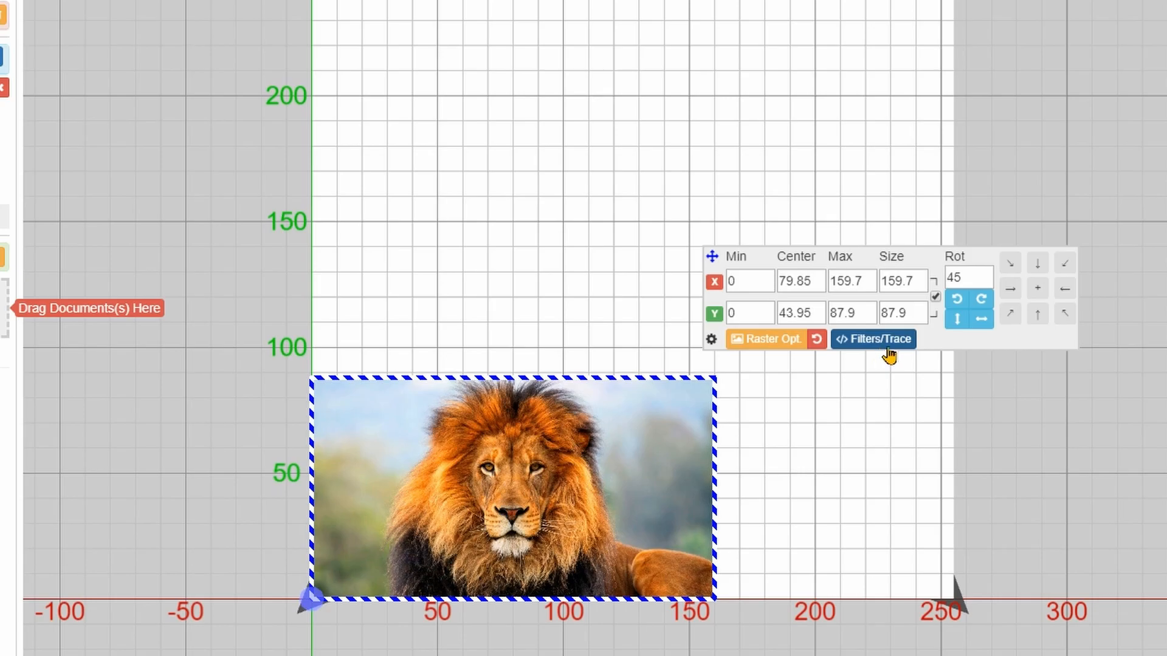
pyautogui.click(874, 339)
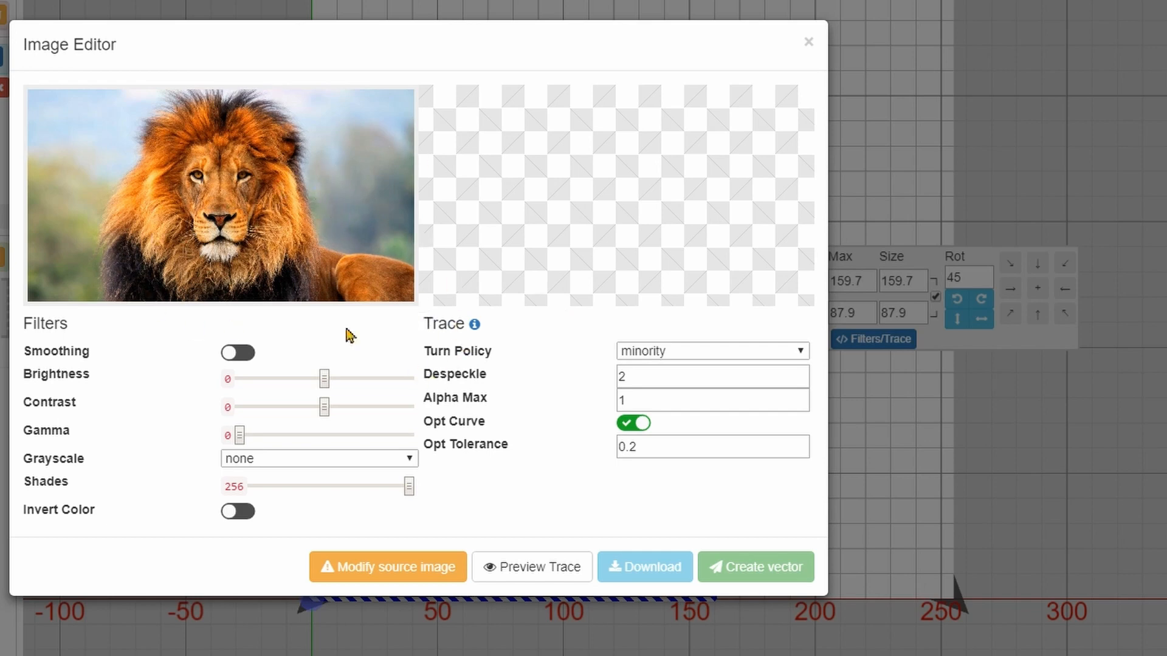
pyautogui.click(809, 44)
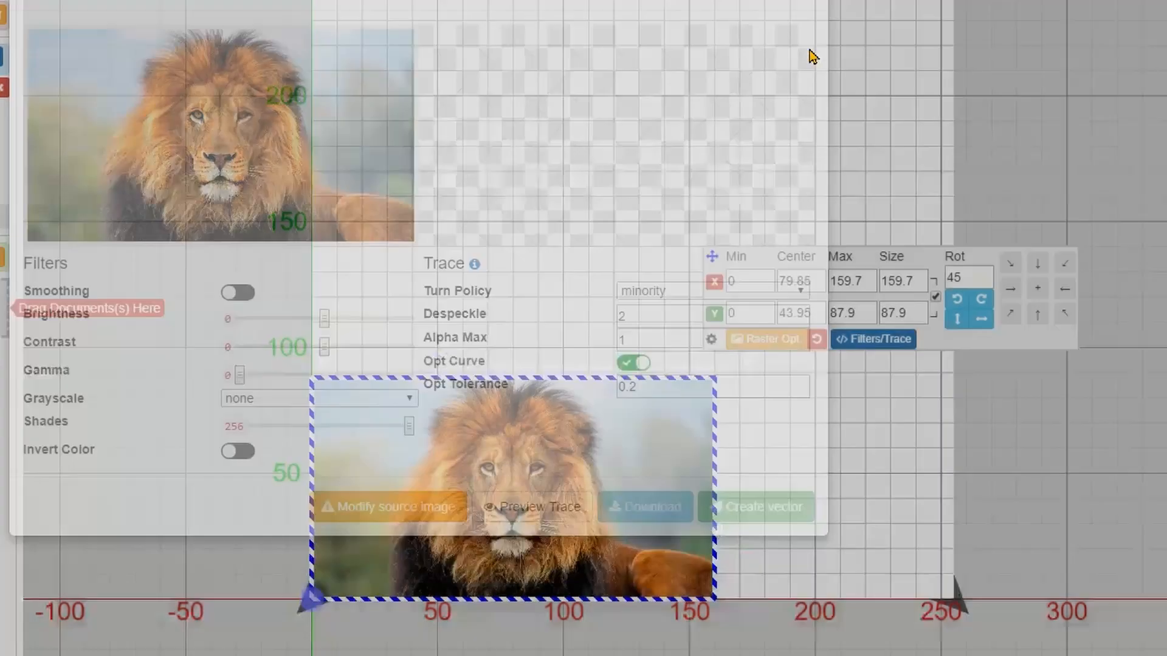
# Reposition the floating transform controls beside the lion image, level with its upper half.
pyautogui.moveTo(712, 259); pyautogui.dragTo(793, 270)
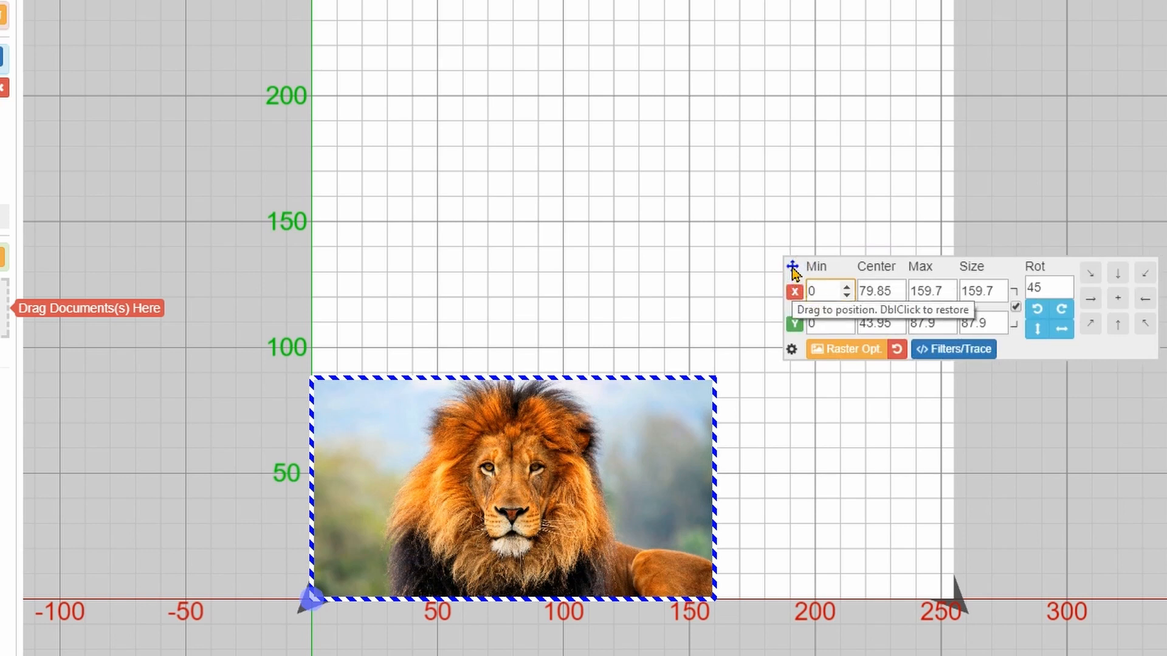
pyautogui.moveTo(793, 270); pyautogui.dragTo(853, 435)
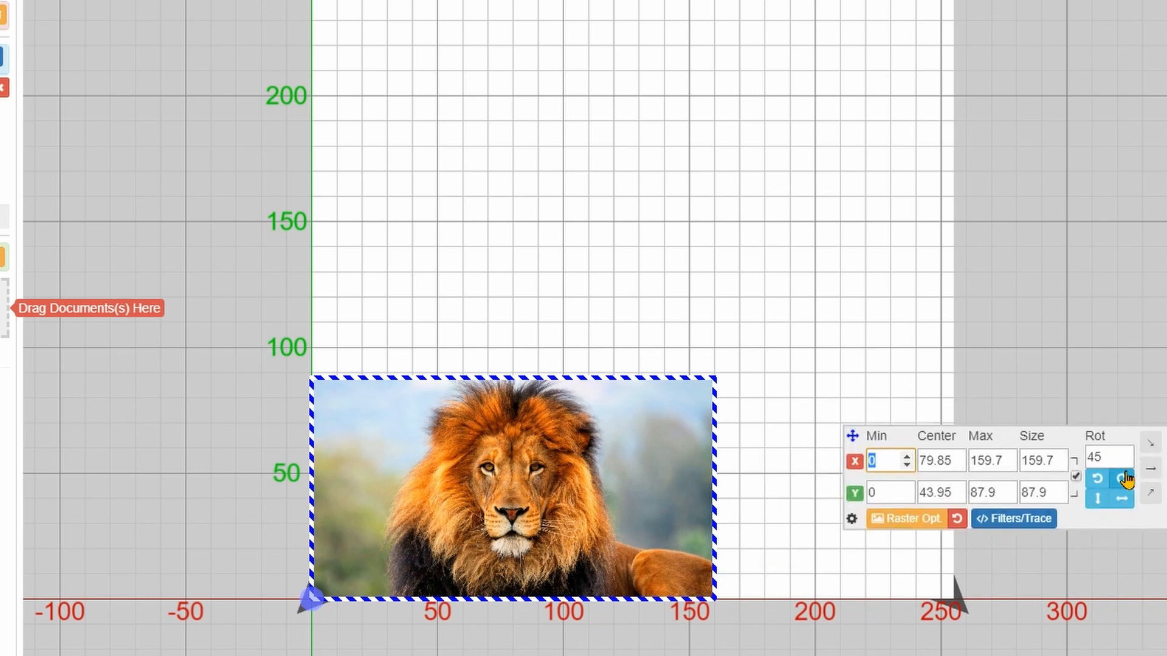
pyautogui.moveTo(851, 441); pyautogui.dragTo(806, 434)
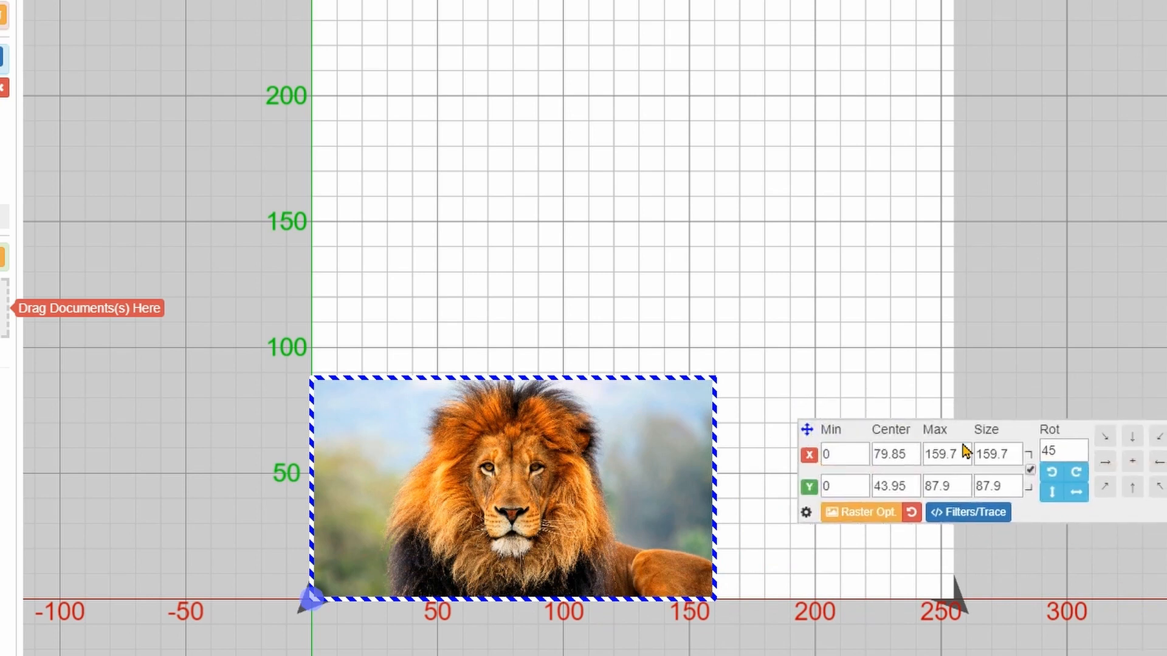
# Set the rotation step to 10 degrees, rotate the lion image twice counterclockwise, and rotate it back clockwise twice.
pyautogui.doubleClick(1060, 452)
pyautogui.write('10')
pyautogui.click(1052, 473)
pyautogui.click(1055, 473)
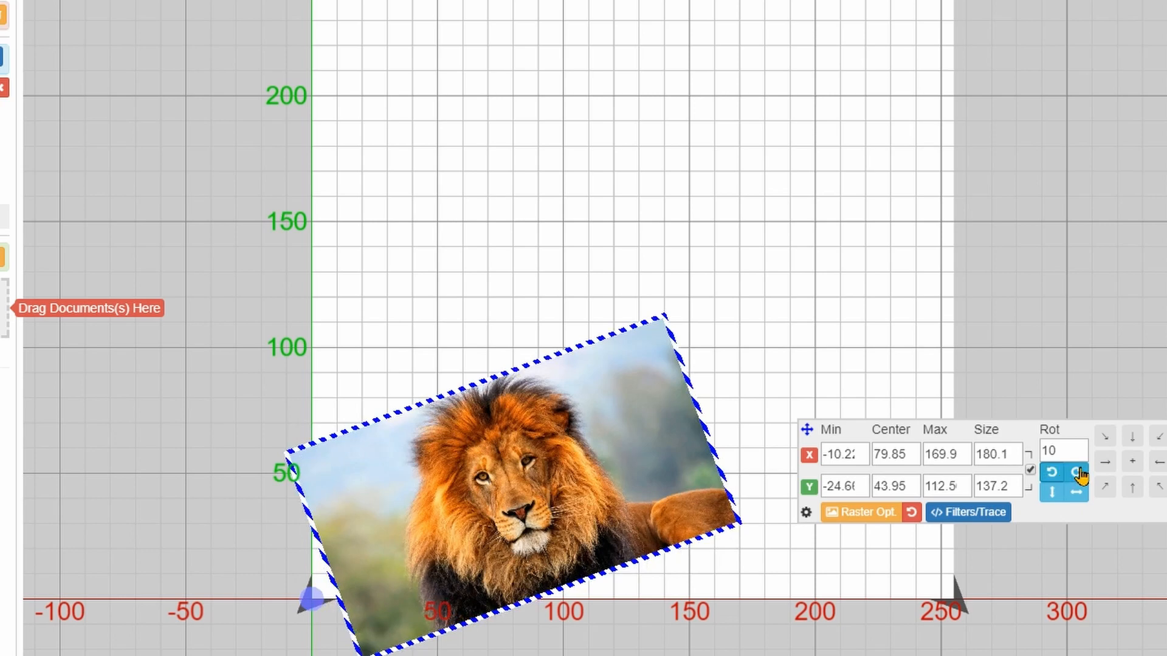
pyautogui.click(1078, 474)
pyautogui.click(1079, 475)
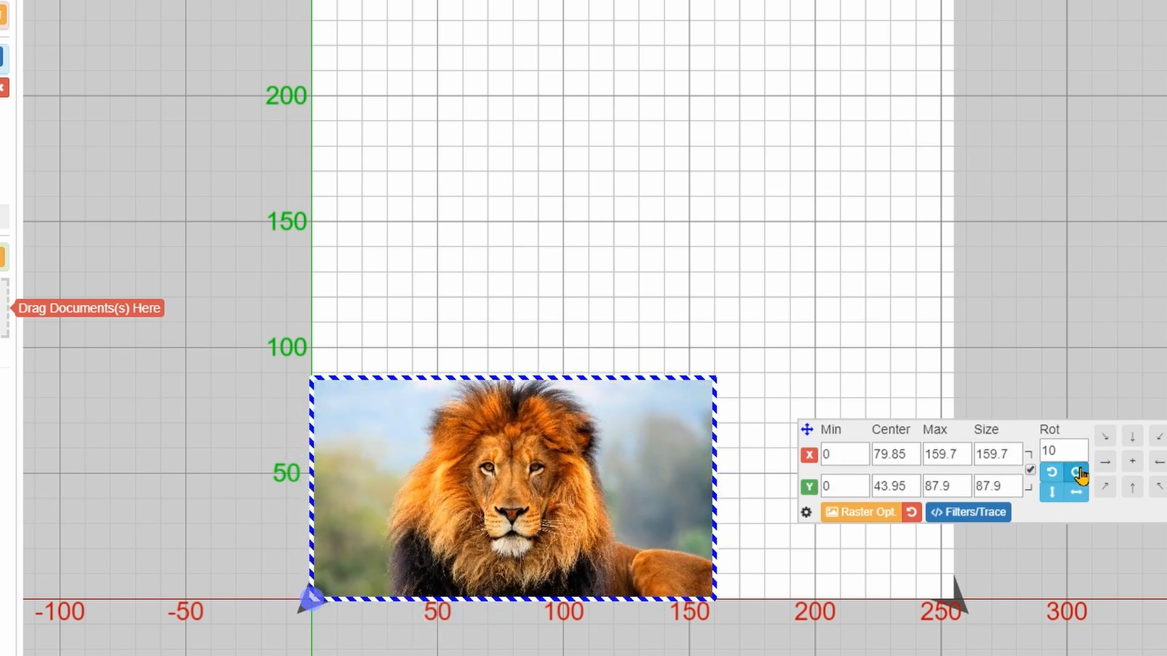
# Try mirroring the lion image vertically and horizontally, then flip it back to its original orientation.
pyautogui.click(1054, 504)
pyautogui.click(1056, 503)
pyautogui.click(1063, 501)
pyautogui.click(1077, 496)
pyautogui.click(1076, 494)
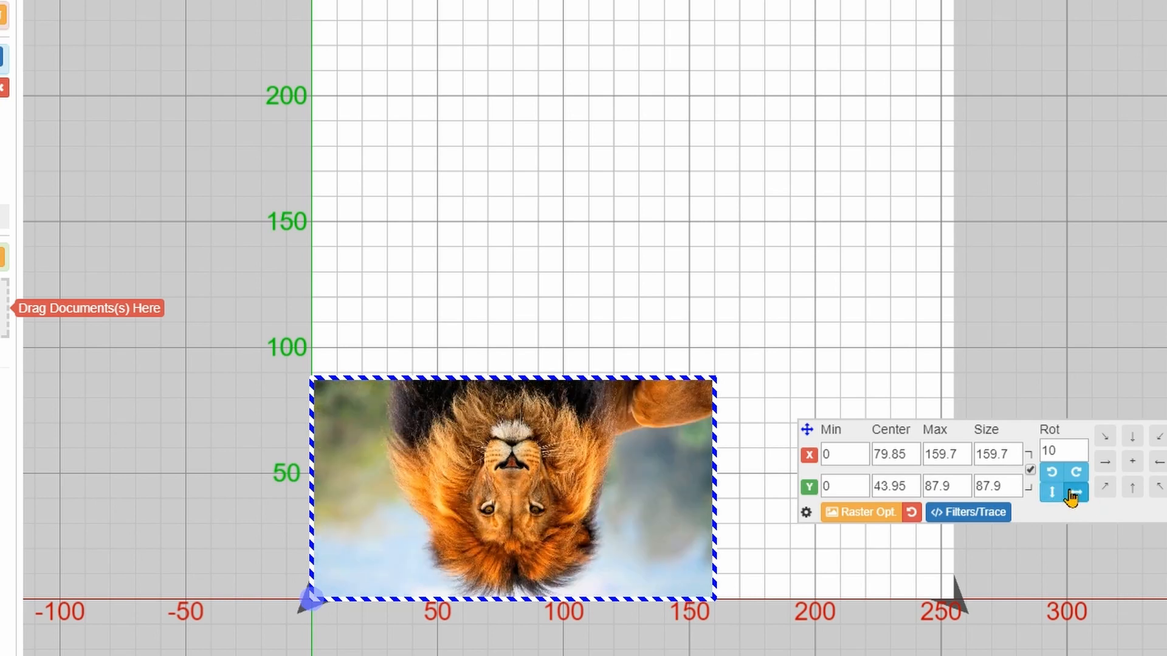
pyautogui.click(1052, 491)
# Move the floating transform controls slightly higher beside the lion image, then deselect the image and reselect Lion.jpg.
pyautogui.moveTo(807, 429); pyautogui.dragTo(784, 394)
pyautogui.click(603, 295)
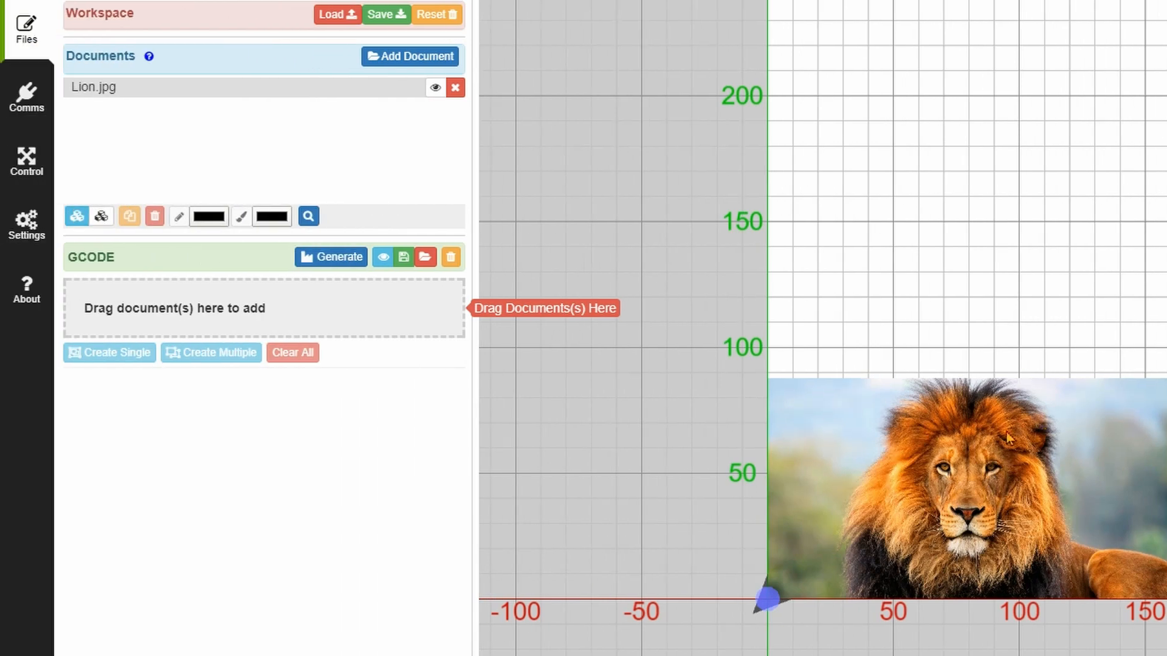
pyautogui.click(1003, 465)
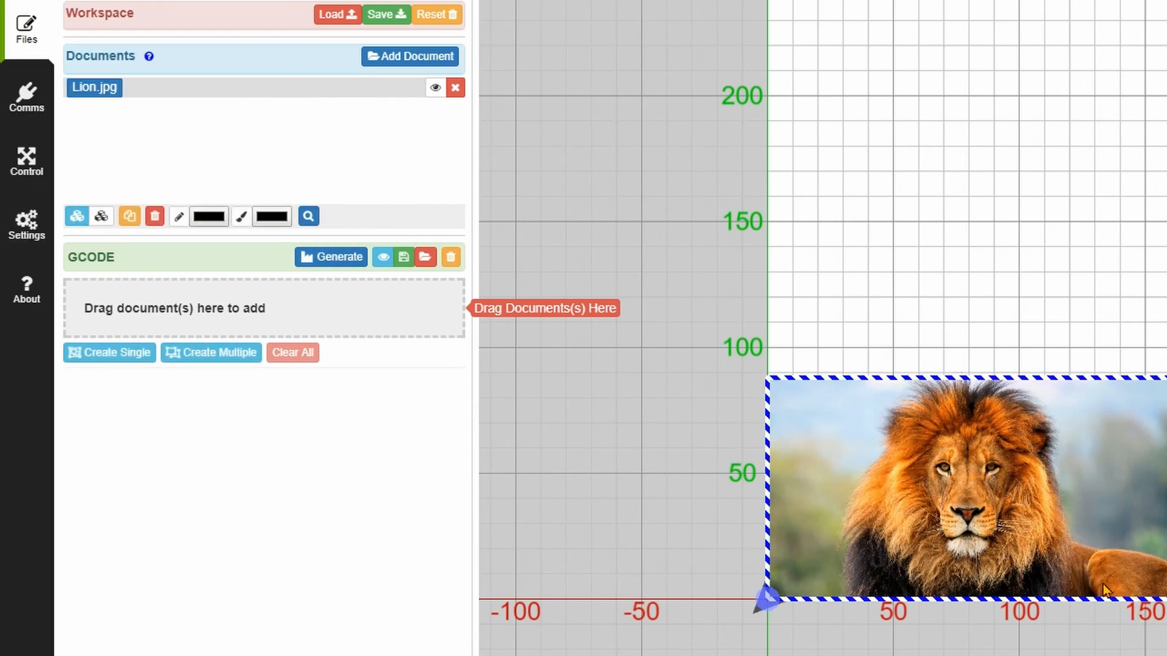
pyautogui.click(960, 282)
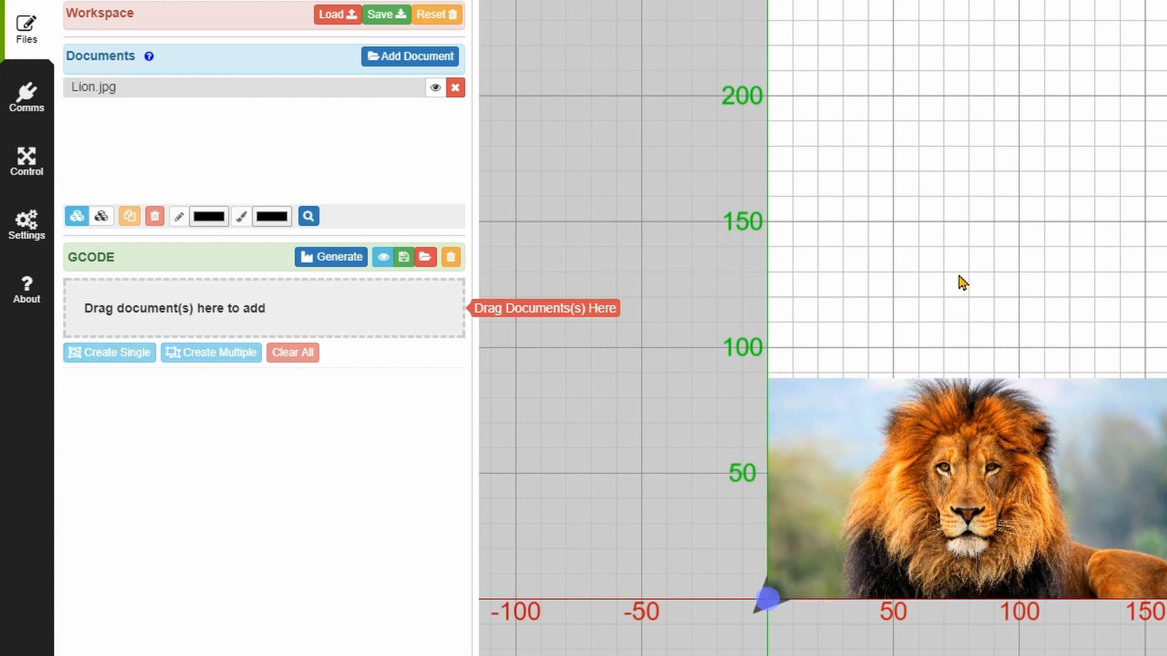
pyautogui.click(97, 89)
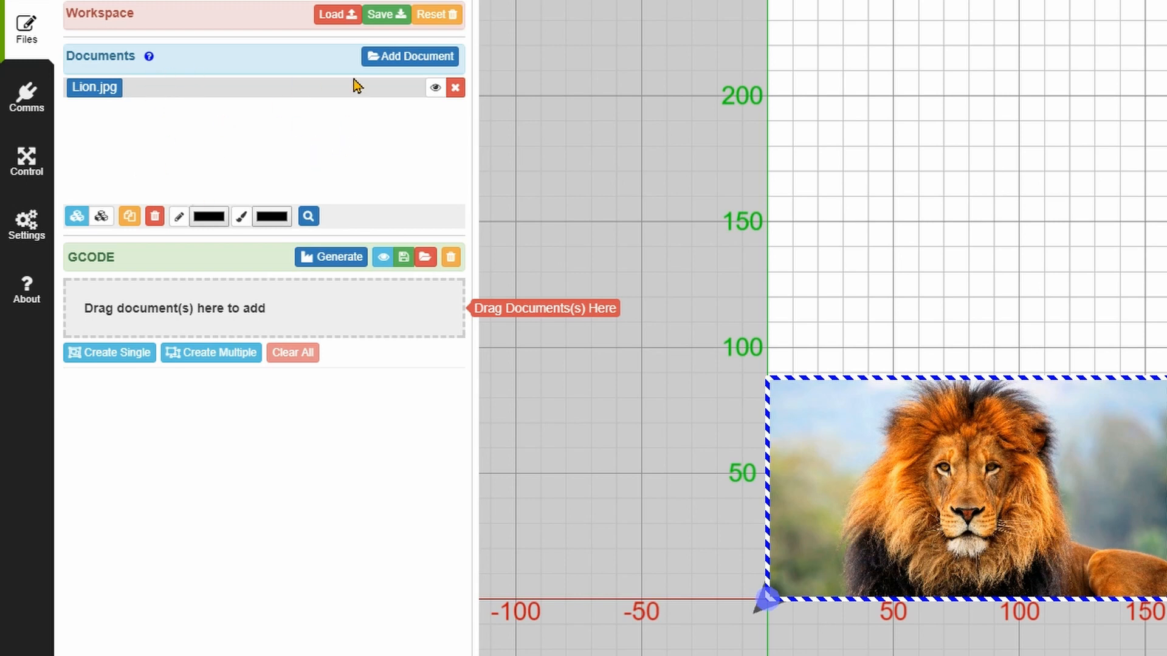
# Hide the Lion.jpg document and show it again.
pyautogui.click(436, 88)
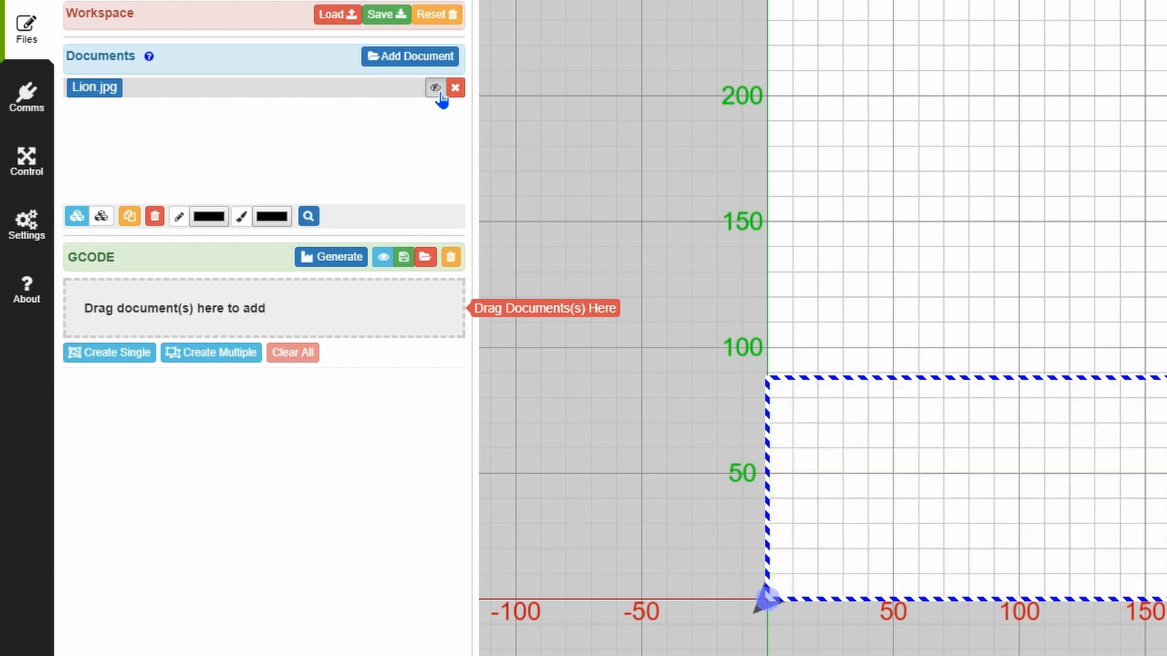
pyautogui.click(437, 89)
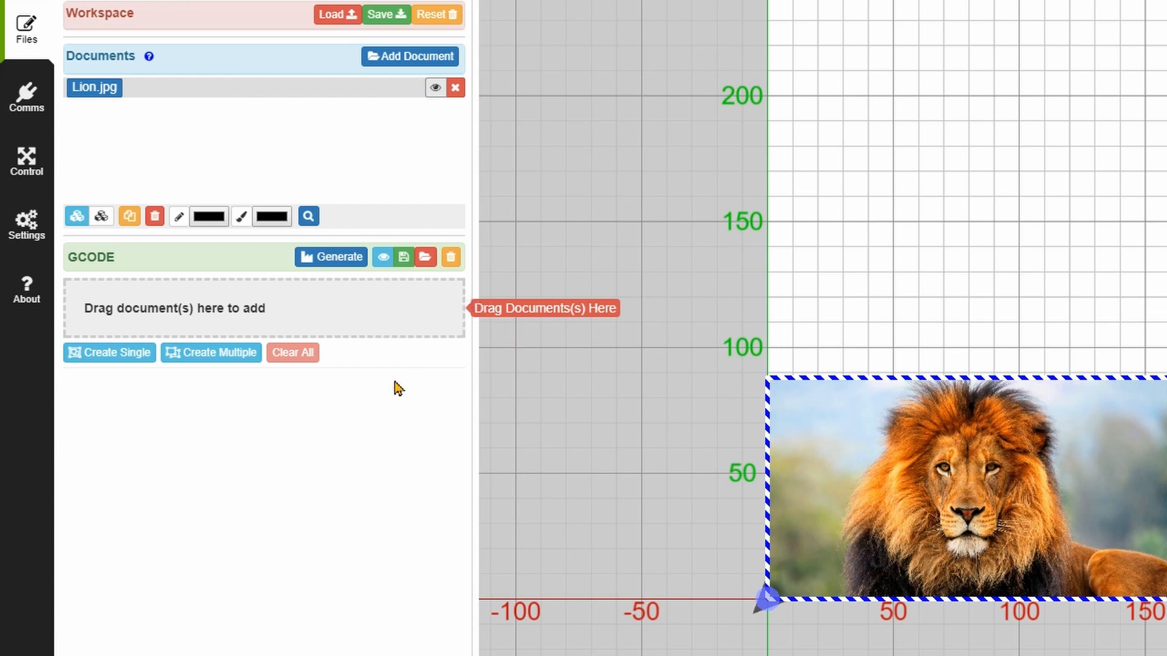
# Create a single G-code operation from Lion.jpg with Laser Raster as its operation type.
pyautogui.click(111, 358)
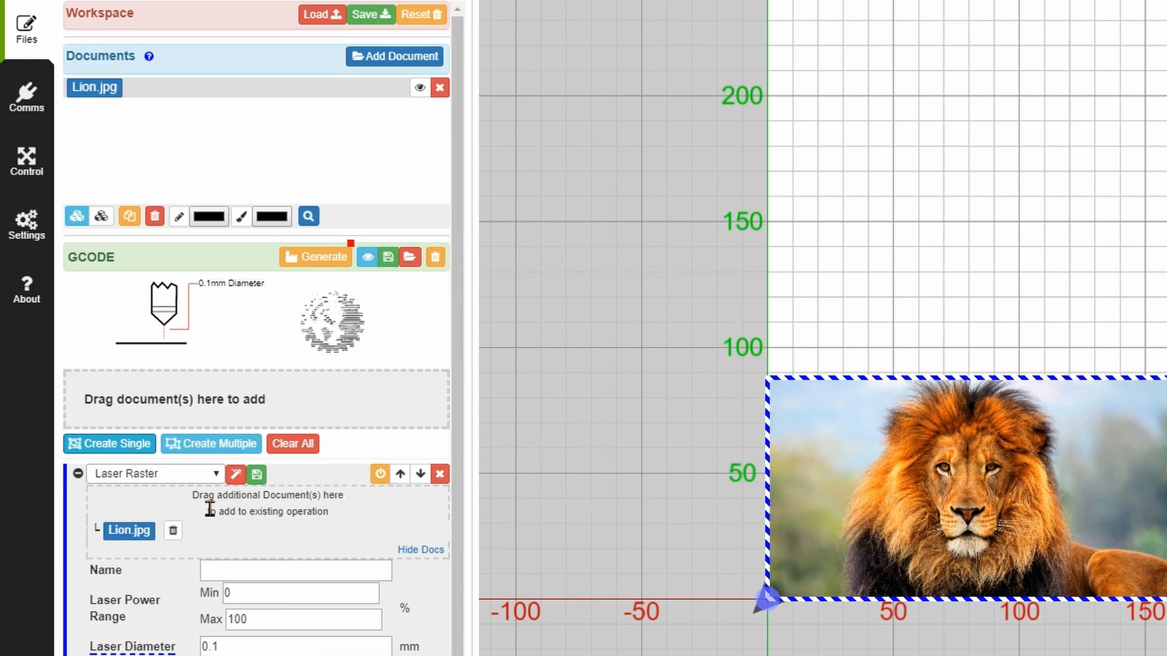
pyautogui.click(162, 480)
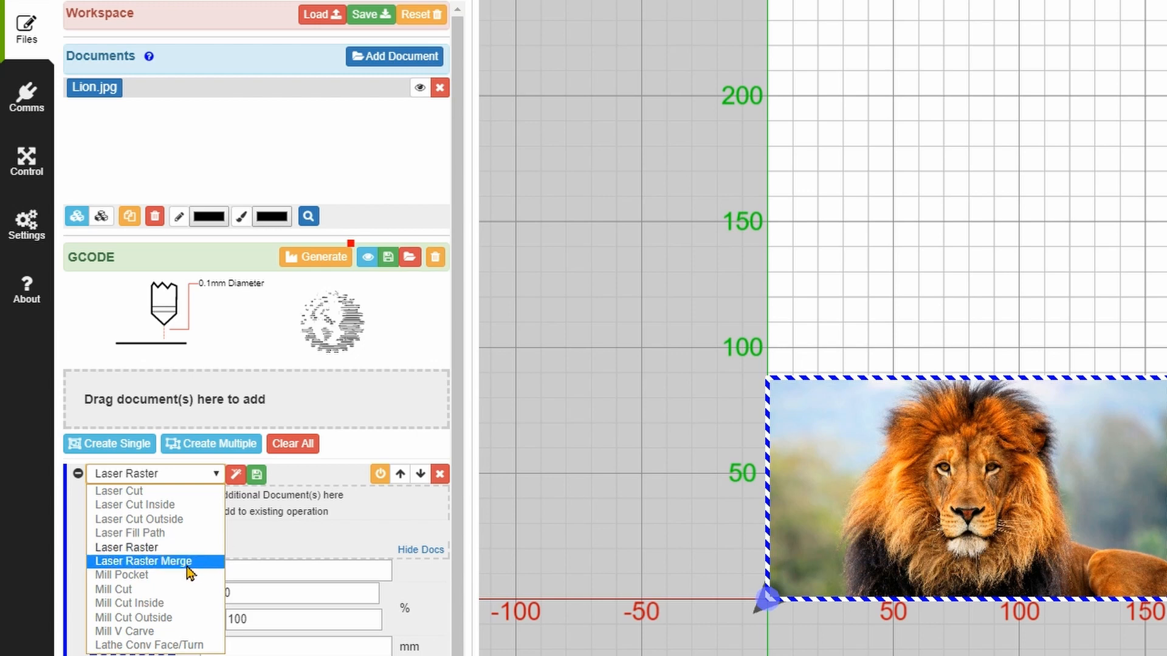
pyautogui.click(144, 549)
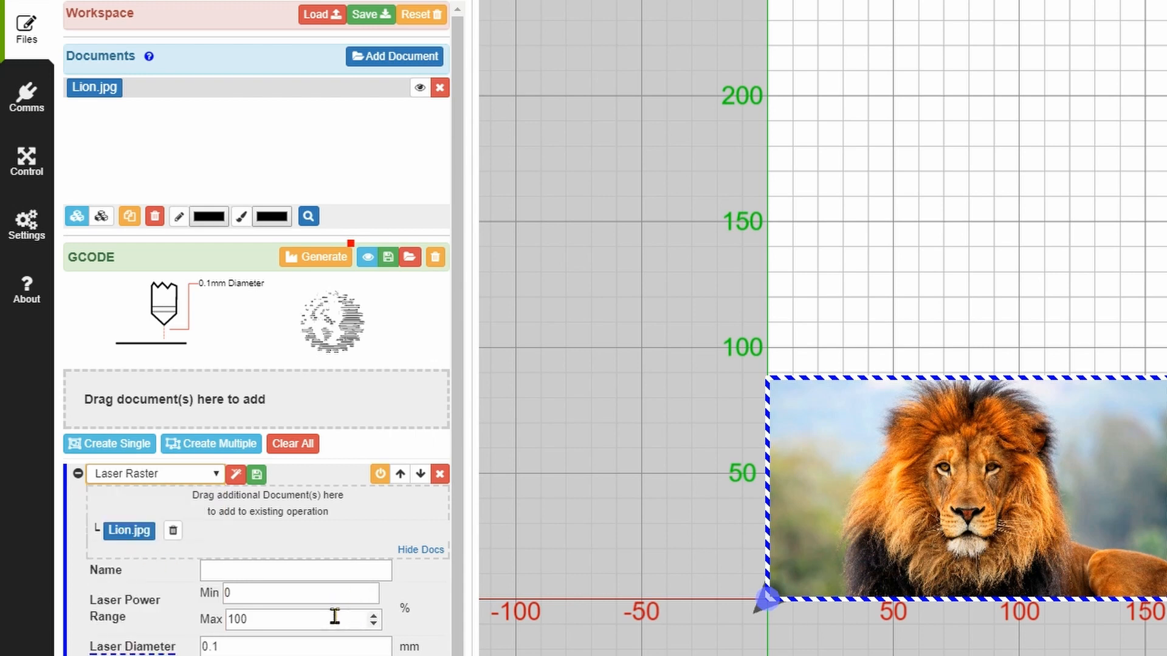
# Set the maximum laser power of the raster operation to 80 %.
pyautogui.moveTo(296, 624); pyautogui.dragTo(167, 638)
pyautogui.click(273, 629)
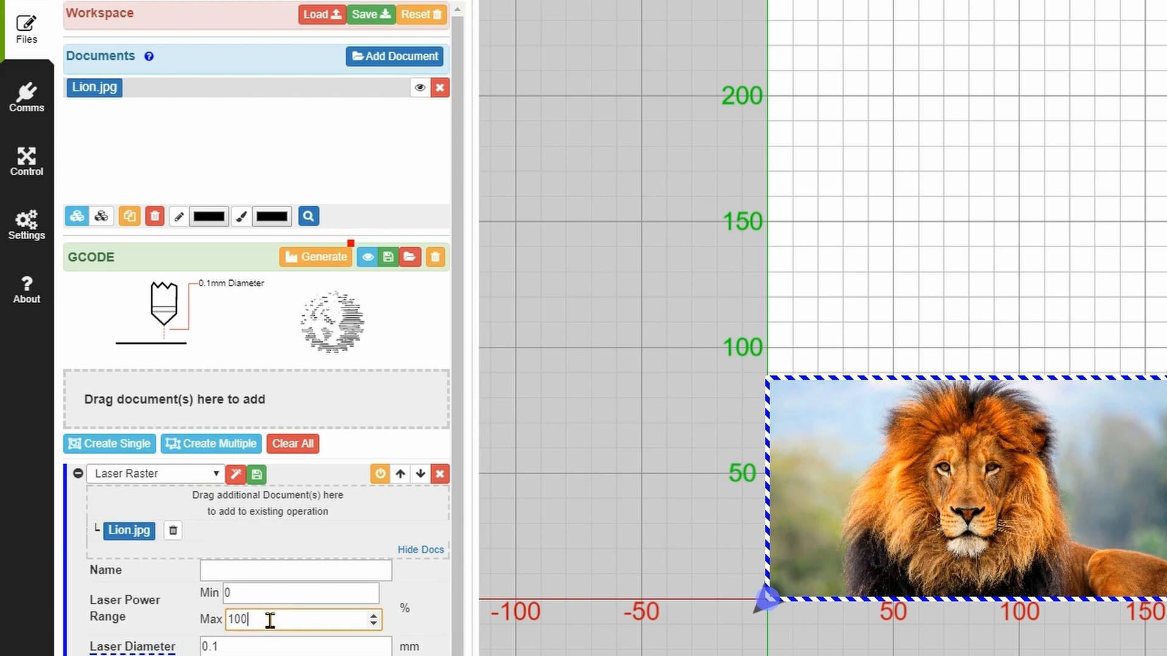
pyautogui.moveTo(266, 618); pyautogui.dragTo(226, 619)
pyautogui.write('80')
# Set the raster operation's laser diameter to 0.12 mm and its cut rate to 3000 mm/min.
pyautogui.click(296, 646)
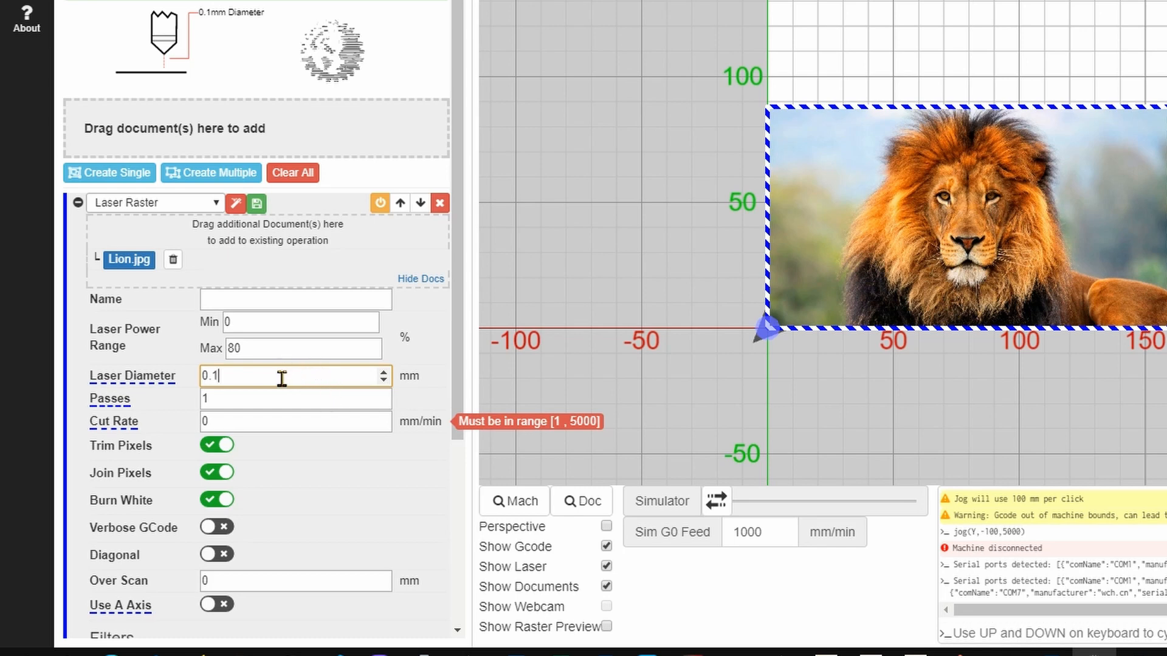
pyautogui.write('2')
pyautogui.click(260, 402)
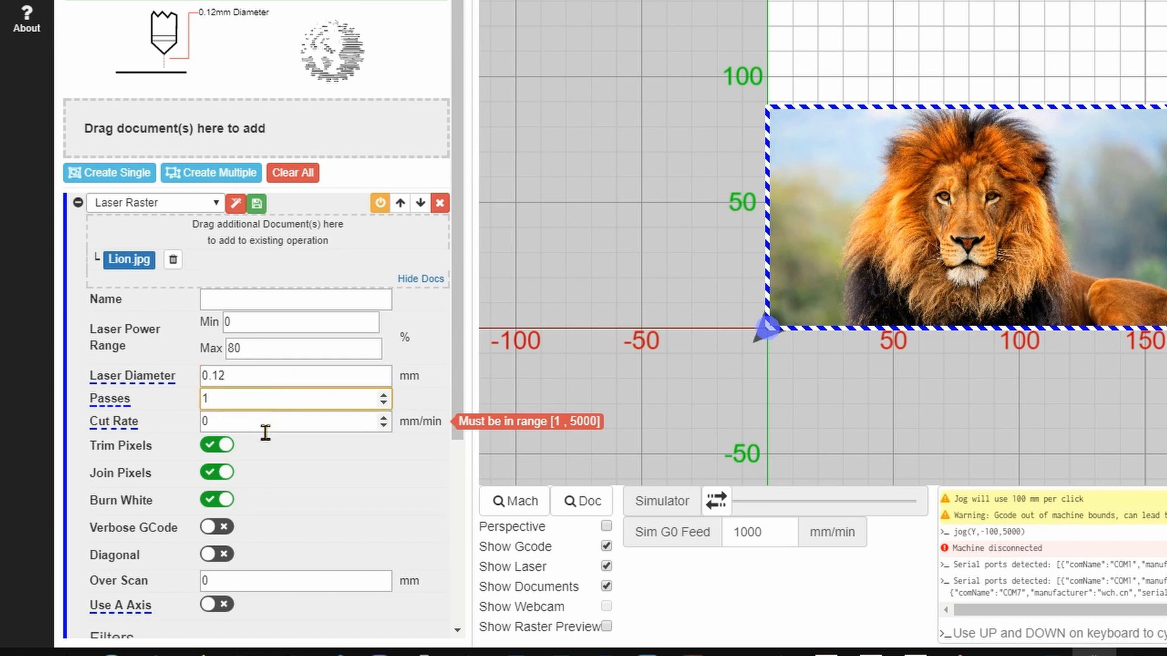
pyautogui.doubleClick(264, 427)
pyautogui.write('3000')
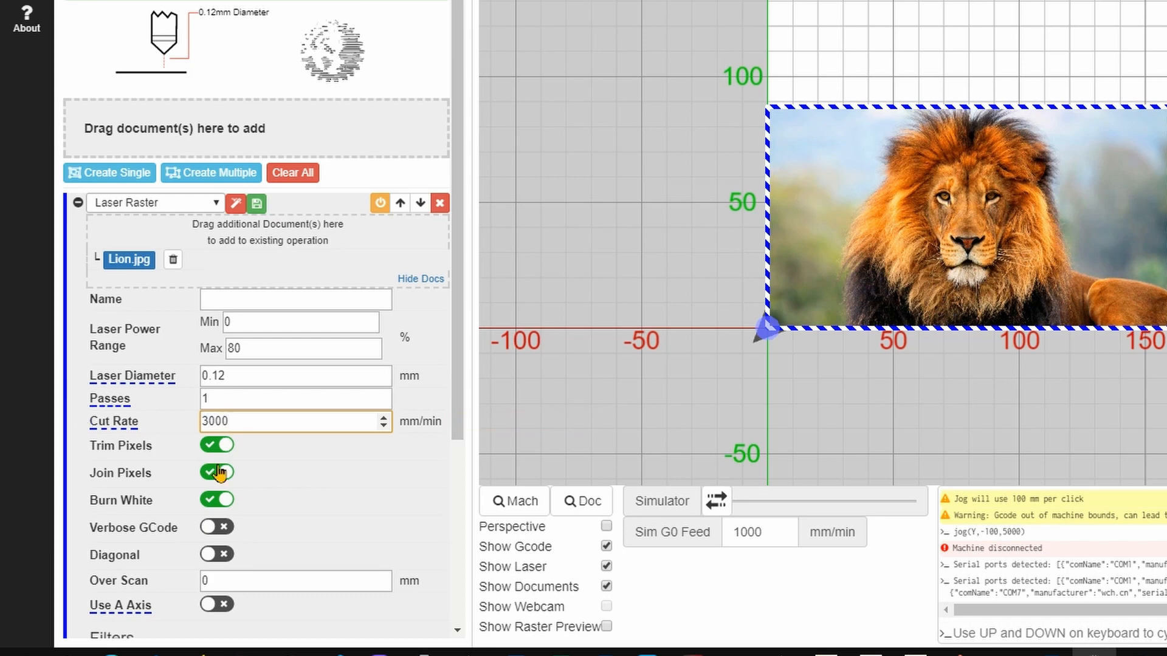
# Change the raster operation's laser diameter to -0.1 mm.
pyautogui.click(299, 377)
pyautogui.scroll(-2, 299, 377)
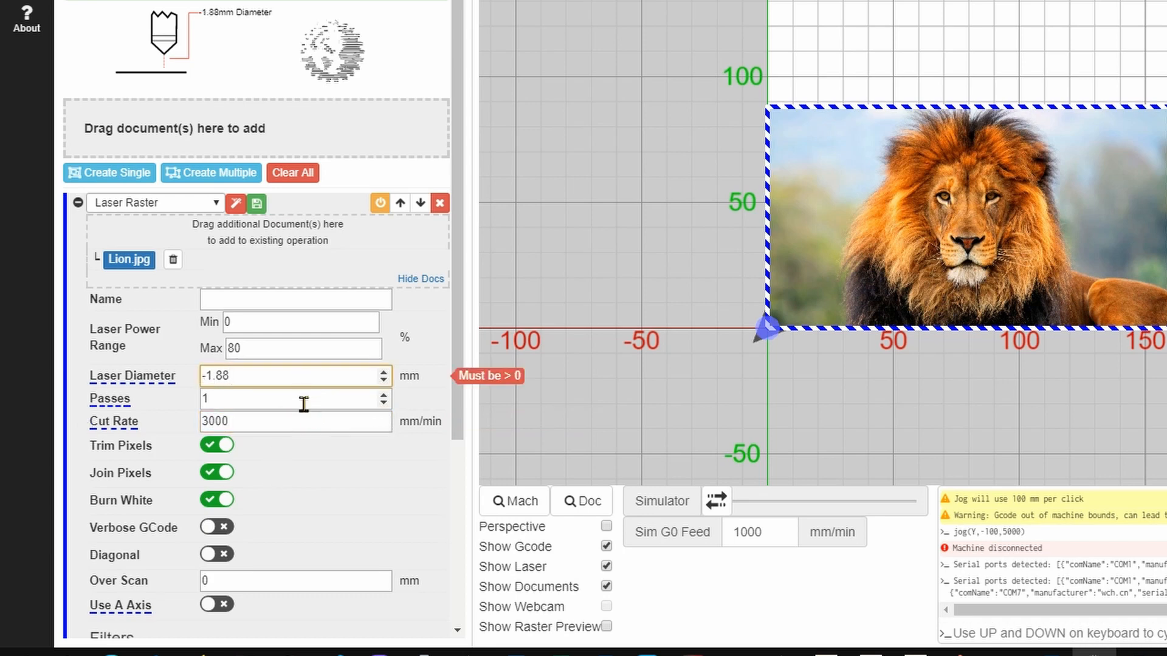
pyautogui.hotkey('ctrl', 'a')
pyautogui.write('-0.1')
pyautogui.click(309, 402)
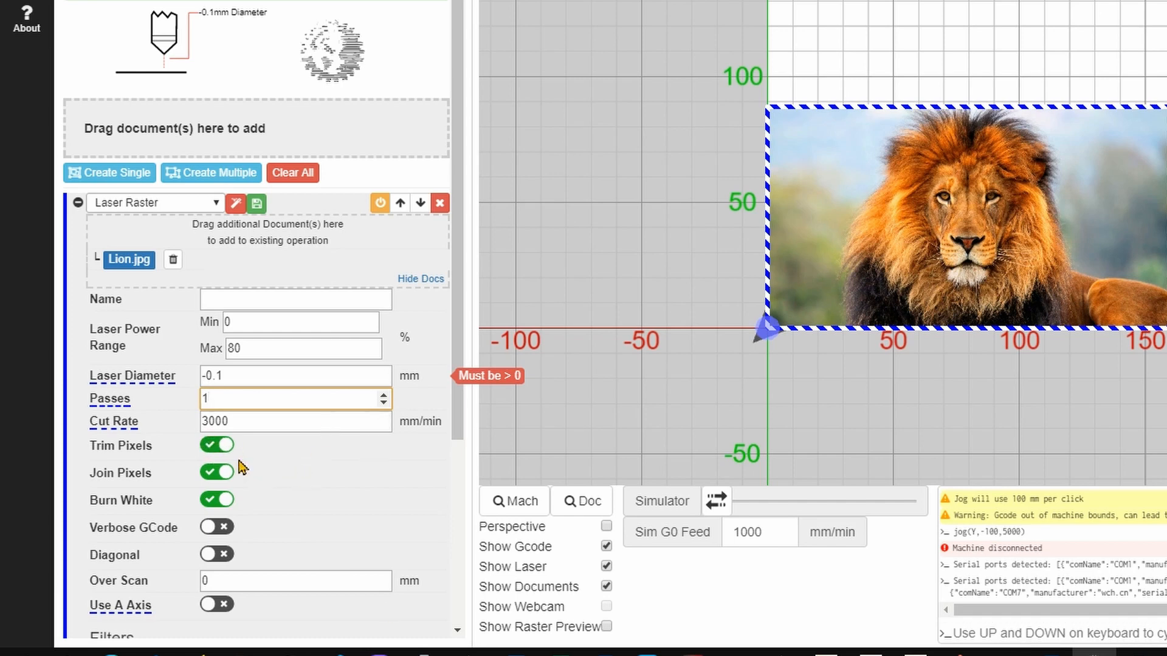
# Try switching Burn White off and Smoothing on, restore both, and check the Grayscale methods while keeping none.
pyautogui.click(225, 504)
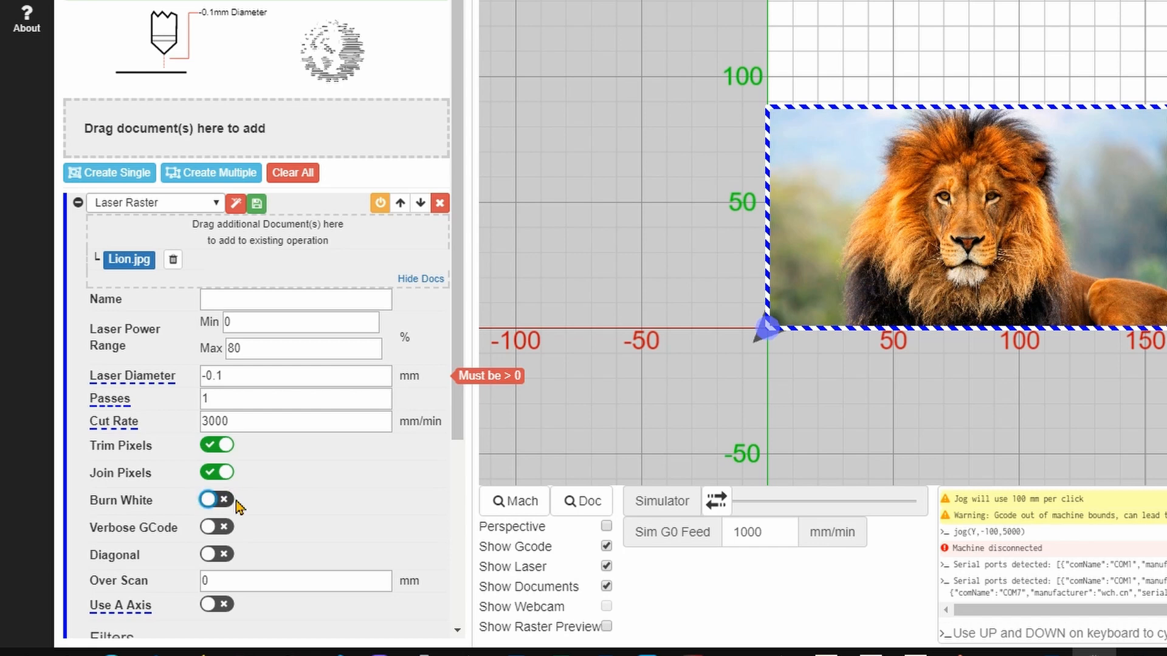
pyautogui.click(222, 501)
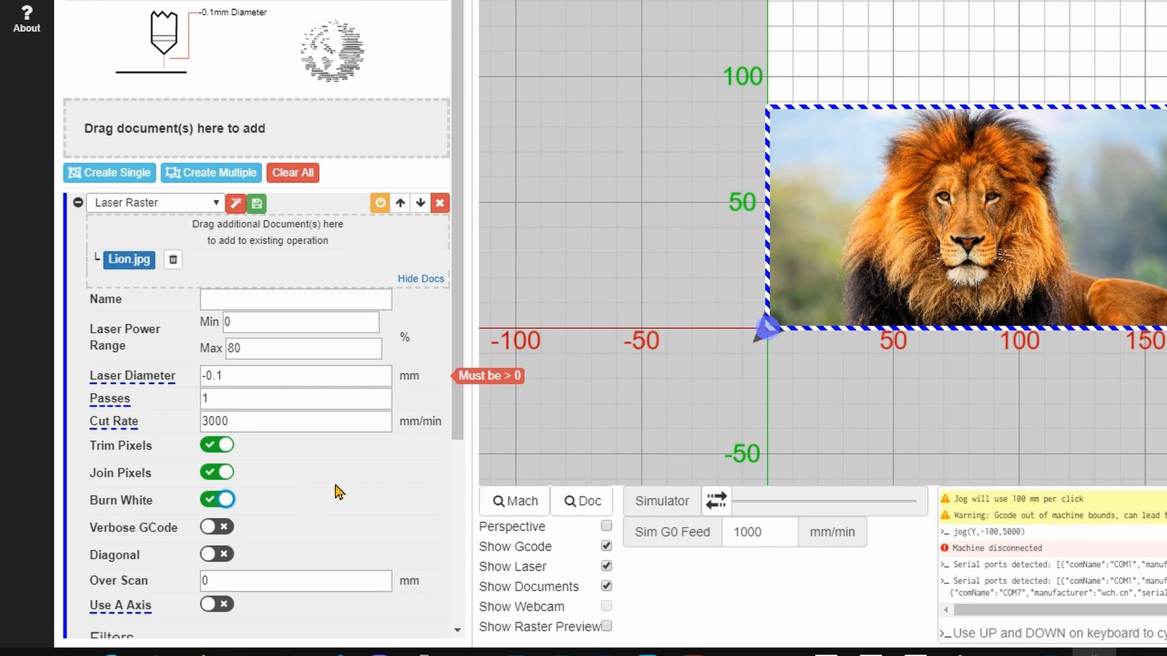
pyautogui.scroll(-1, 428, 526)
pyautogui.scroll(-2, 424, 551)
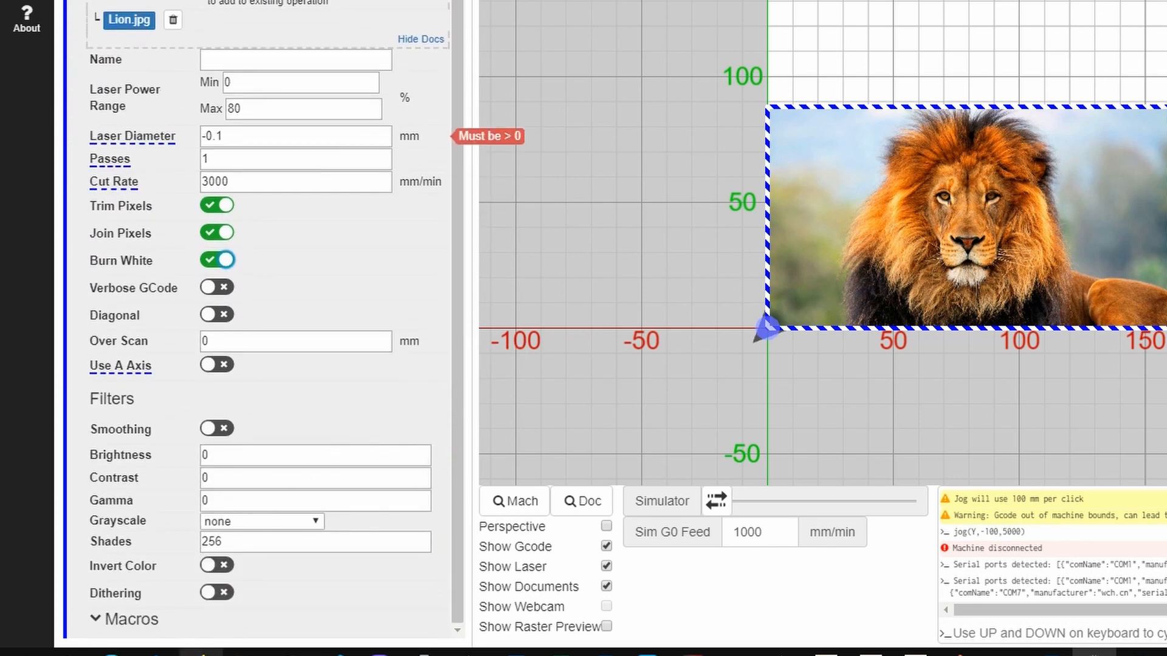
pyautogui.click(214, 429)
pyautogui.click(215, 429)
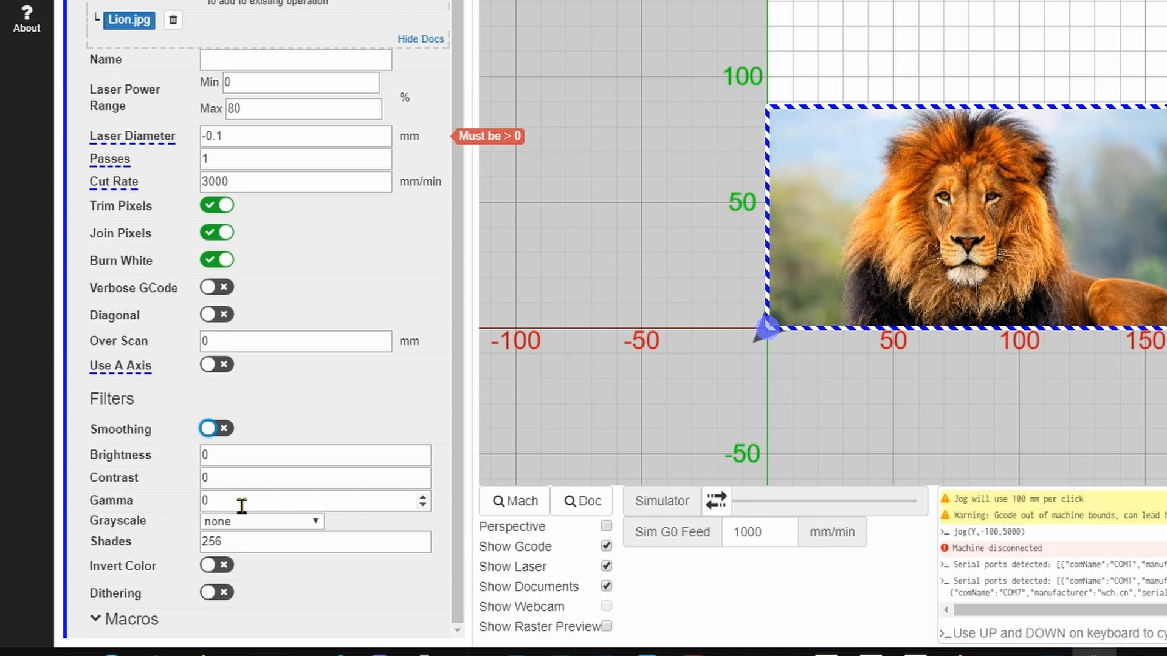
pyautogui.click(269, 520)
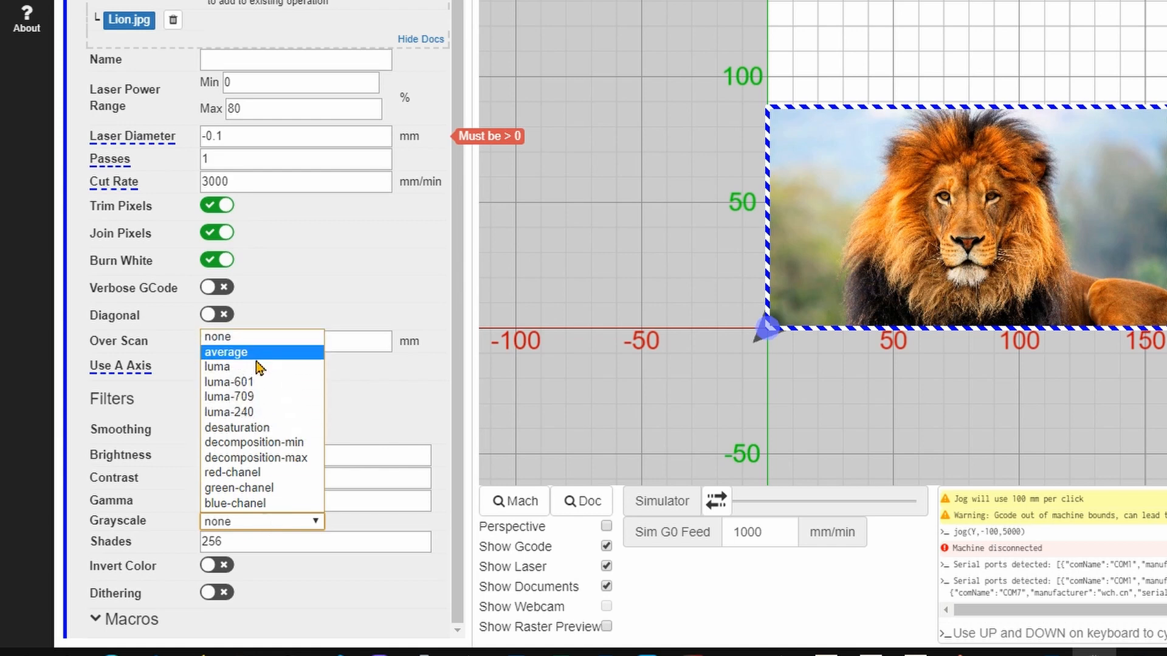
pyautogui.click(258, 519)
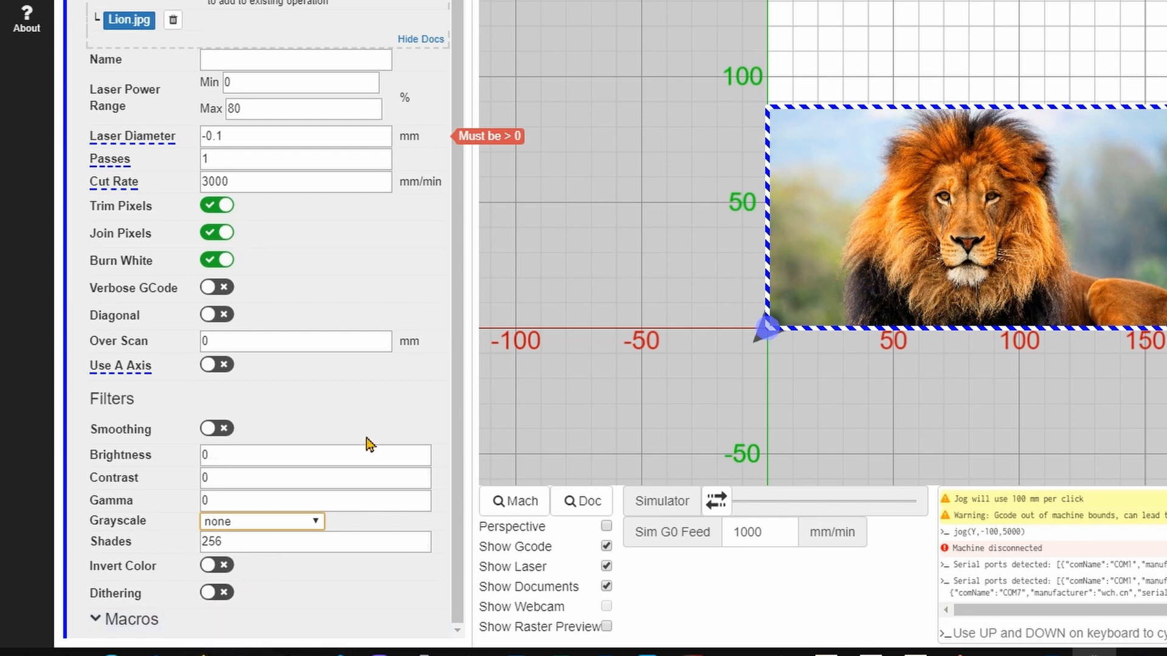
# Enable Dithering in the raster operation's filters and collapse the operation's settings.
pyautogui.click(219, 592)
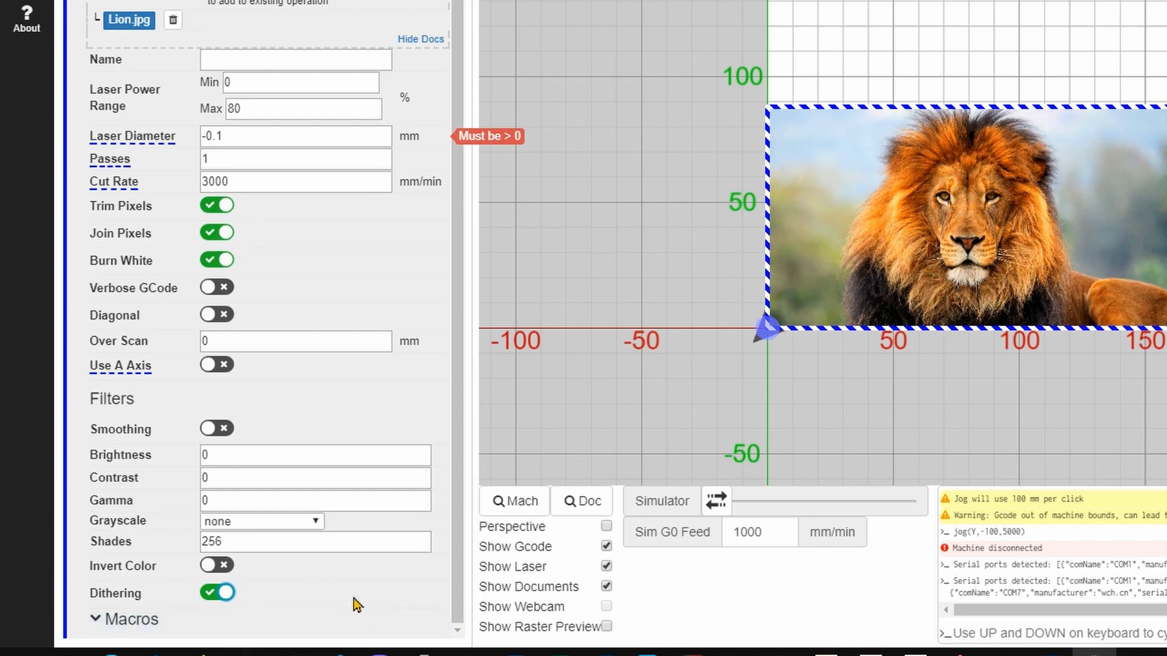
pyautogui.scroll(2, 392, 368)
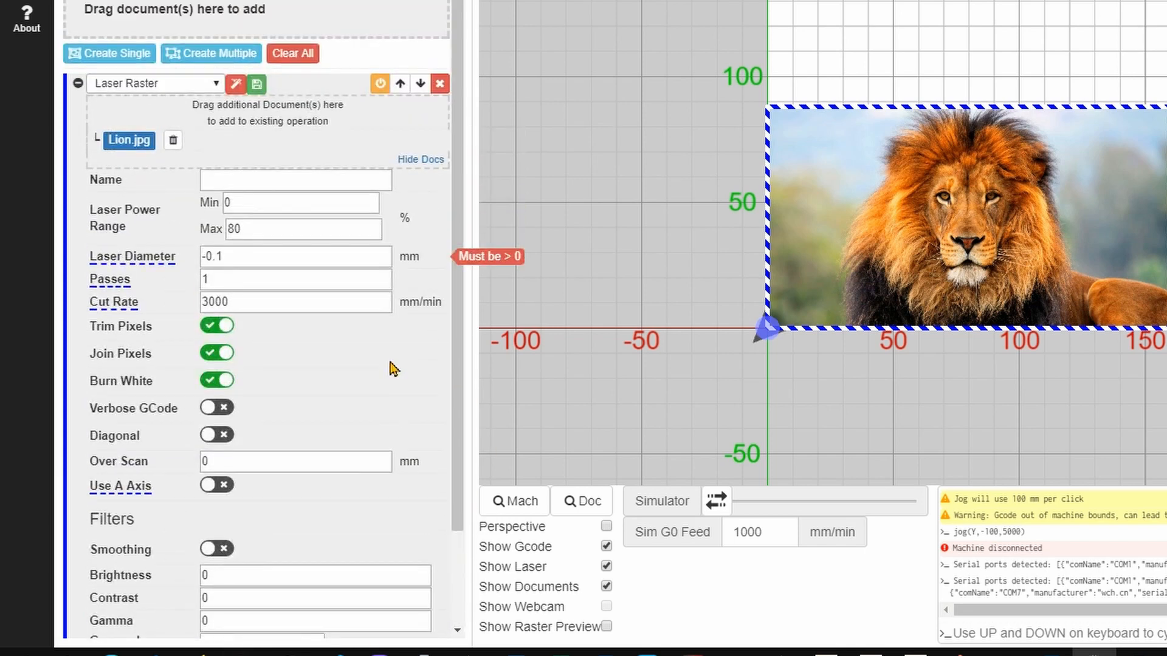
pyautogui.scroll(1, 392, 368)
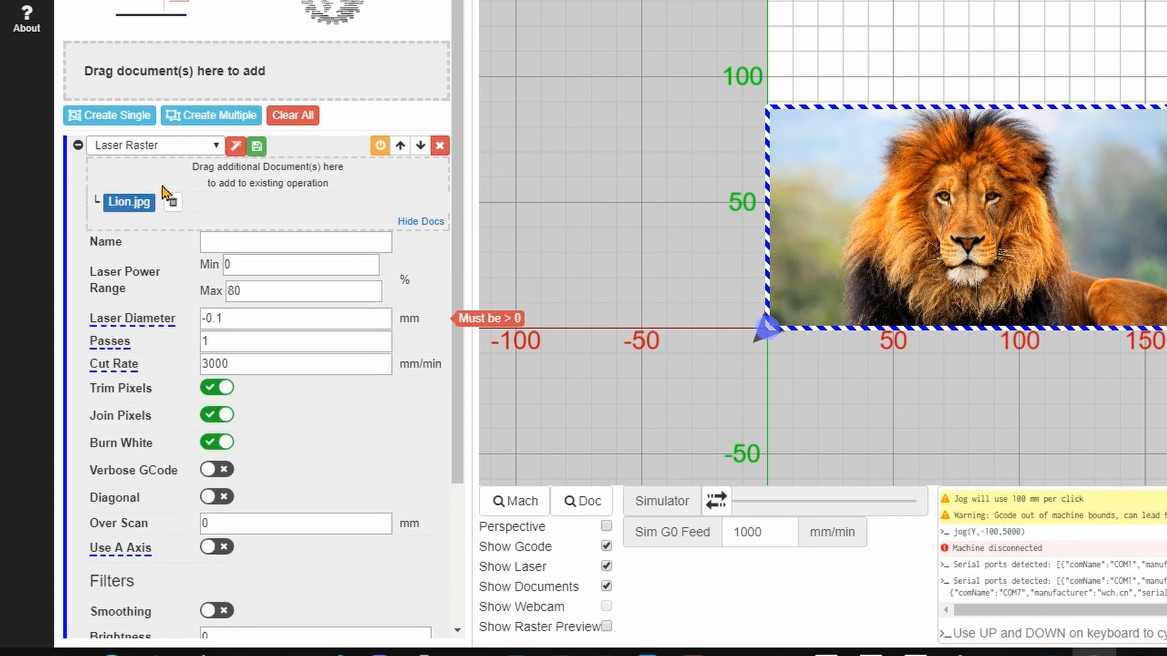
pyautogui.click(79, 146)
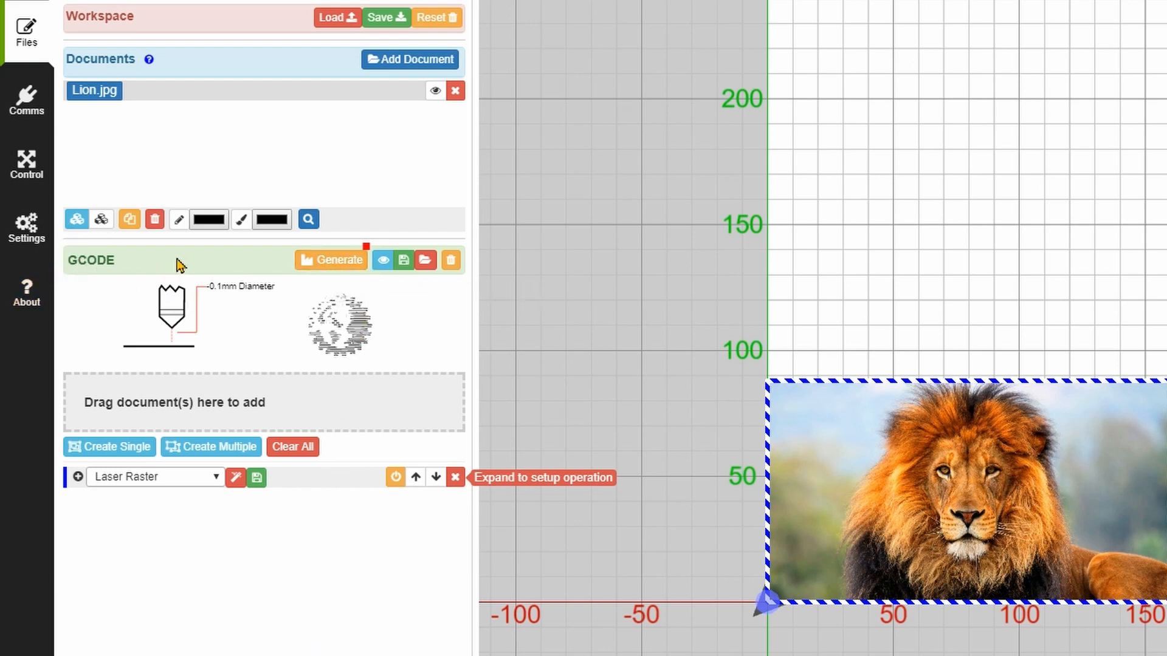
# Generate the G-code for the raster operation and inspect the toolpath closely around the lion's face.
pyautogui.click(334, 265)
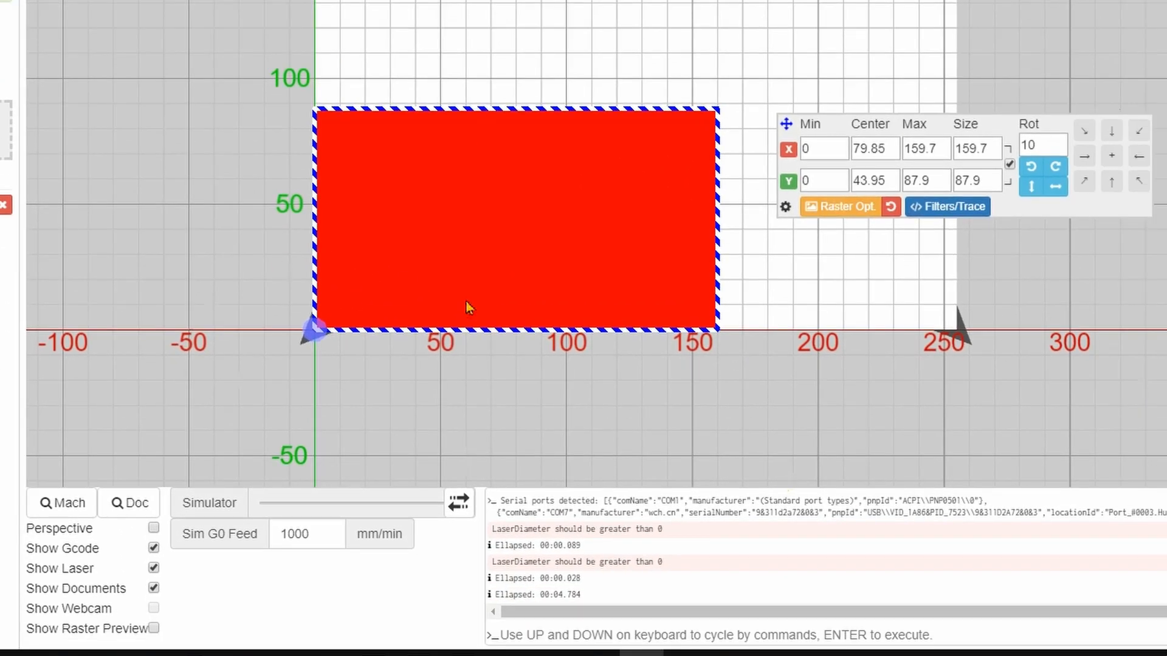
pyautogui.scroll(10, 587, 291)
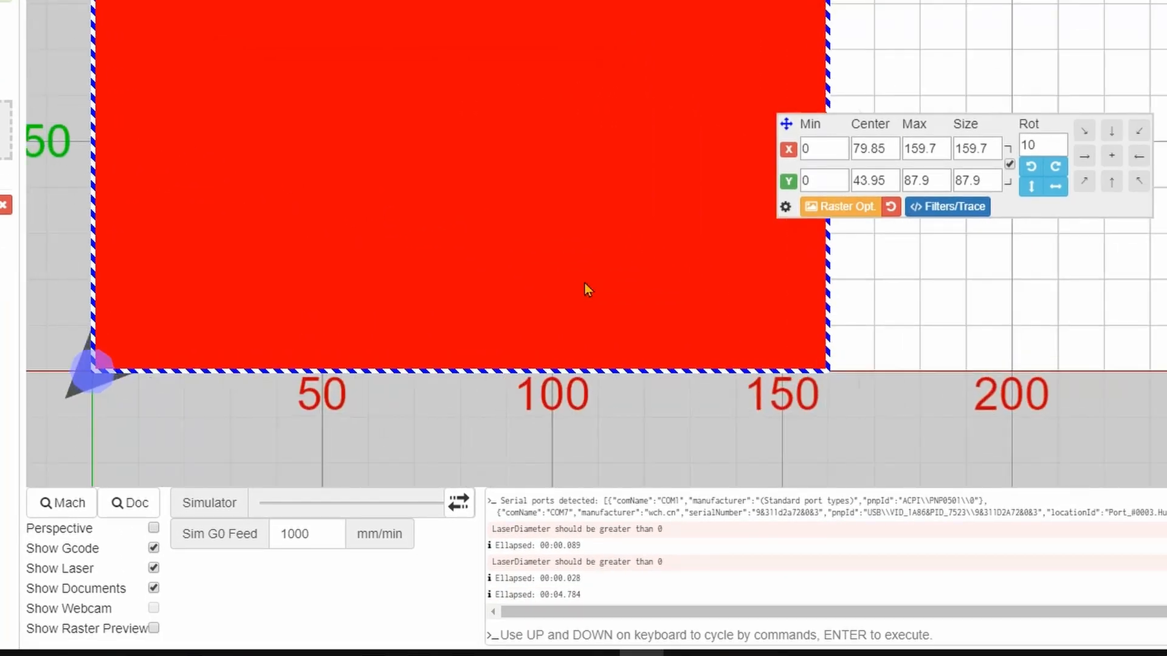
pyautogui.scroll(5, 490, 80)
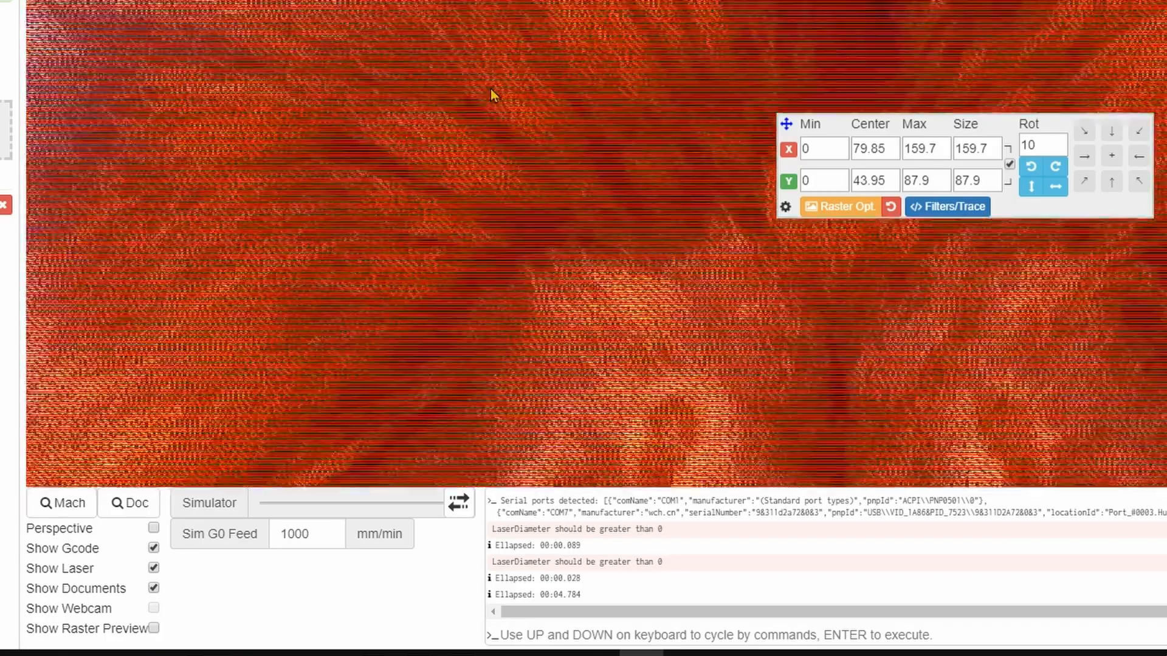
pyautogui.scroll(-8, 480, 79)
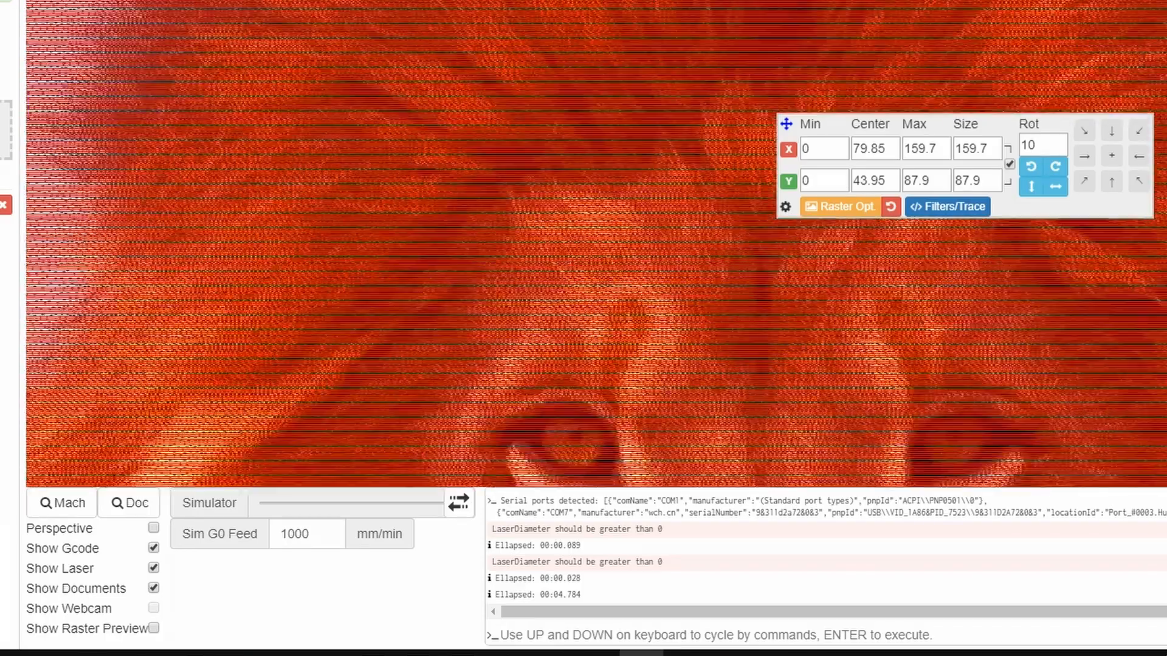
pyautogui.scroll(5, 480, 79)
pyautogui.scroll(2, 474, 110)
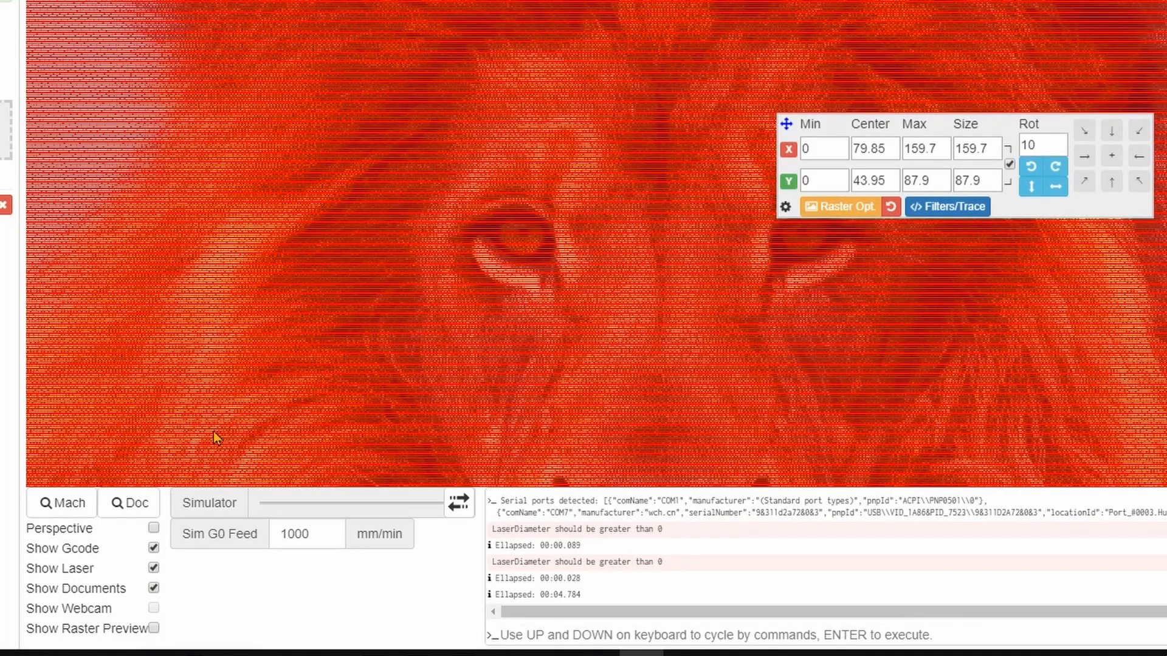
# Hide the G-code display and examine the dithered lion image up close and as a whole.
pyautogui.click(154, 547)
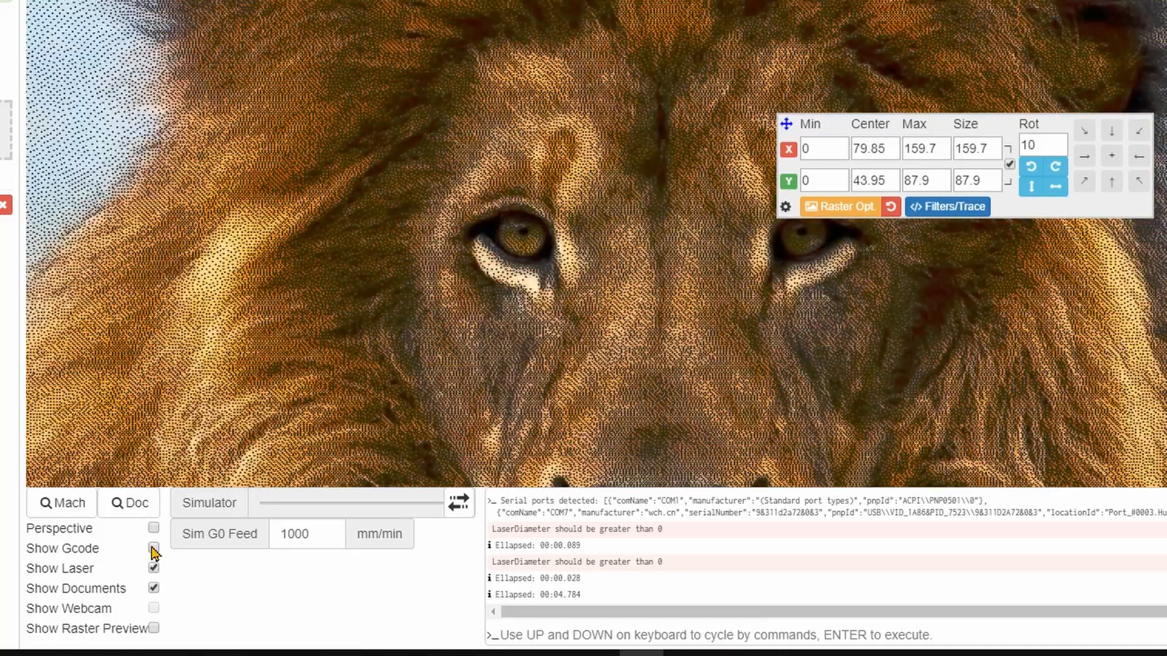
pyautogui.scroll(-6, 340, 91)
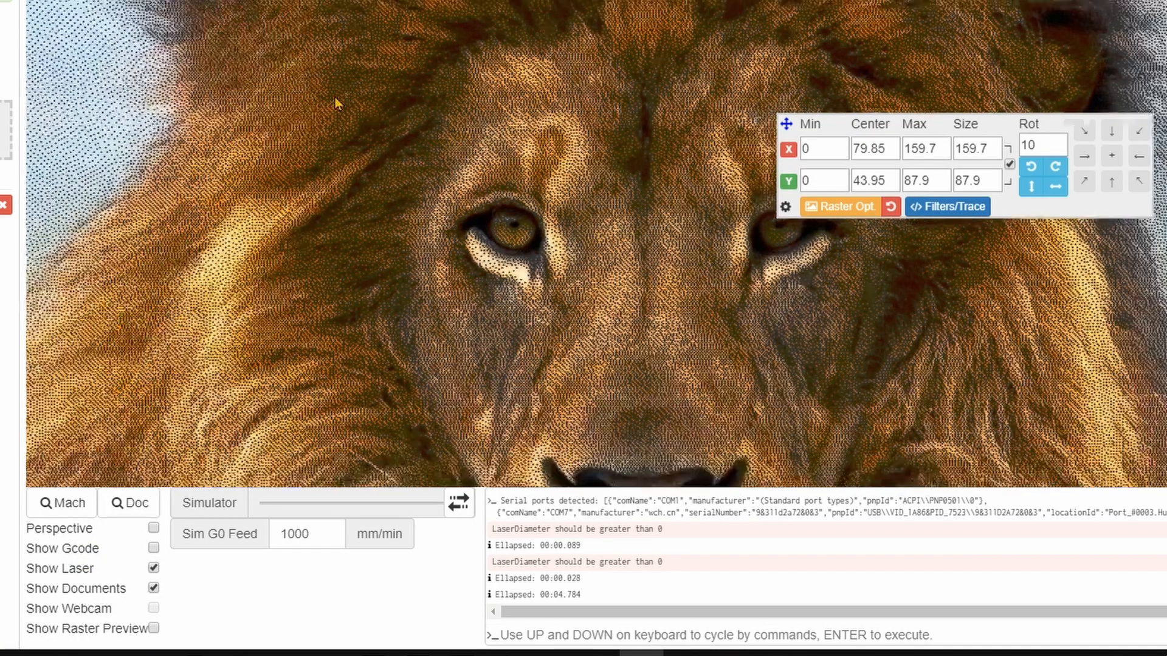
pyautogui.scroll(-3, 710, 100)
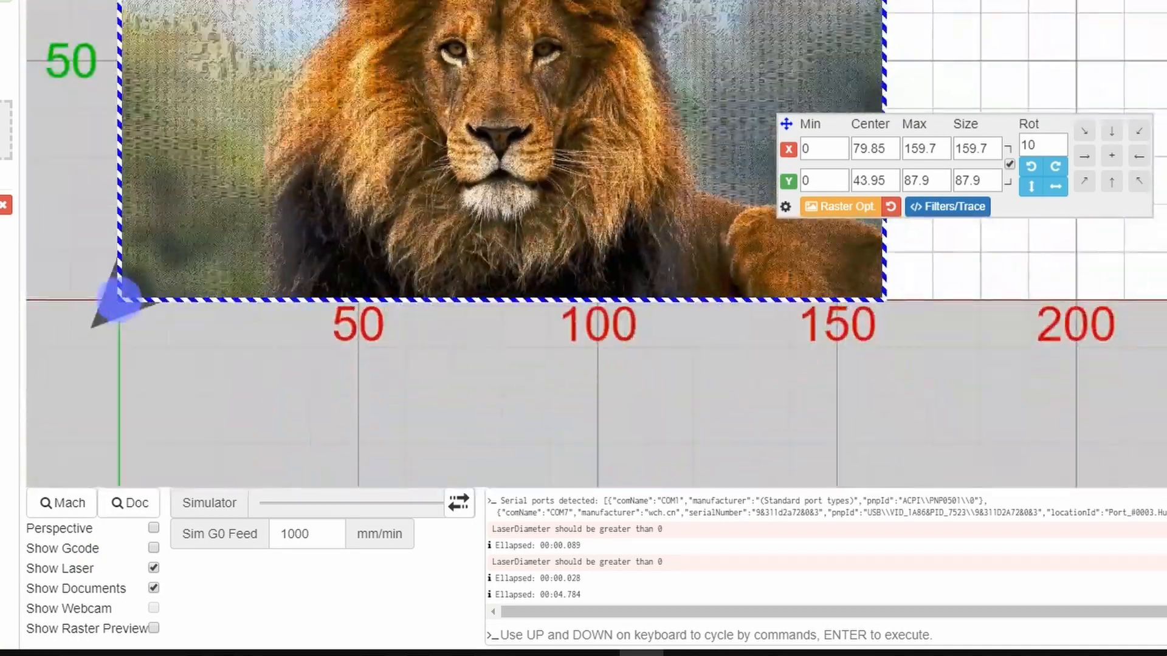
pyautogui.scroll(5, 444, 91)
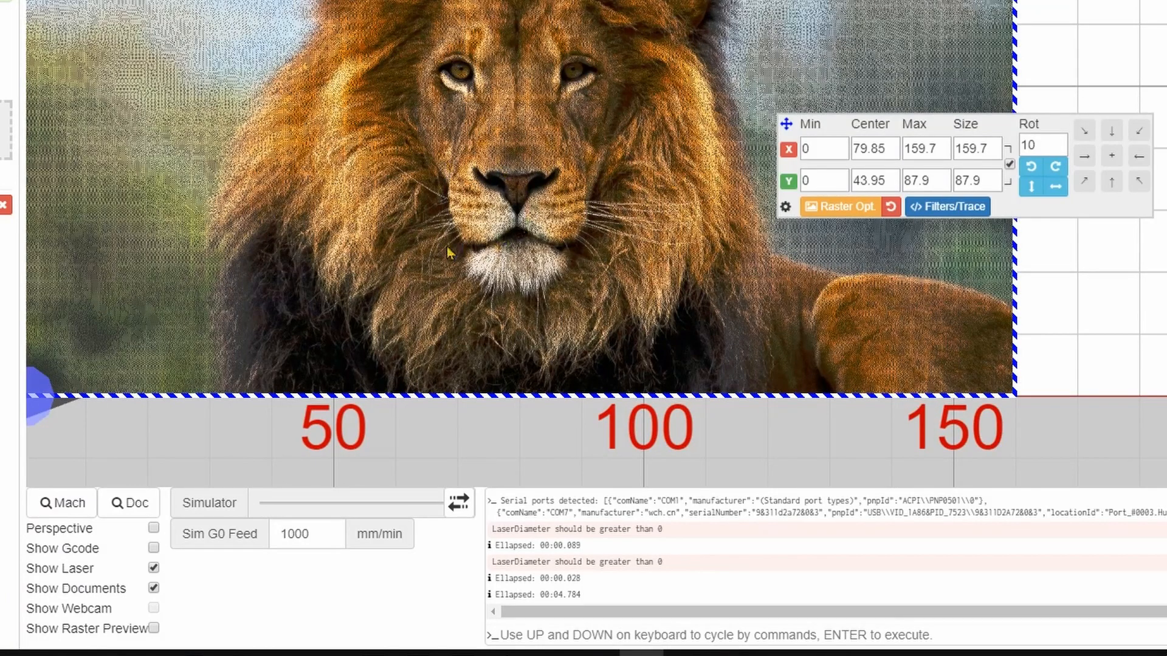
# Hide the documents and examine the dithered raster result of the lion on the work area.
pyautogui.click(154, 588)
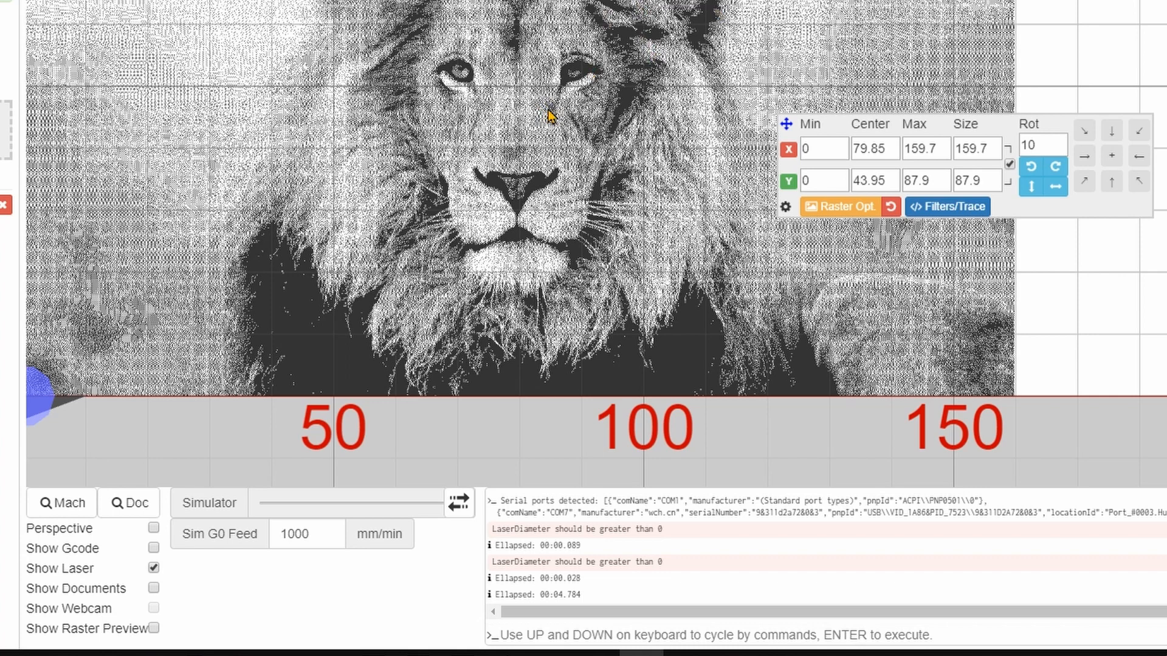
pyautogui.scroll(-3, 349, 192)
pyautogui.scroll(1, 542, 362)
pyautogui.moveTo(460, 513)
pyautogui.mouseDown()
pyautogui.moveTo(262, 509)
pyautogui.moveTo(482, 514)
pyautogui.mouseUp()
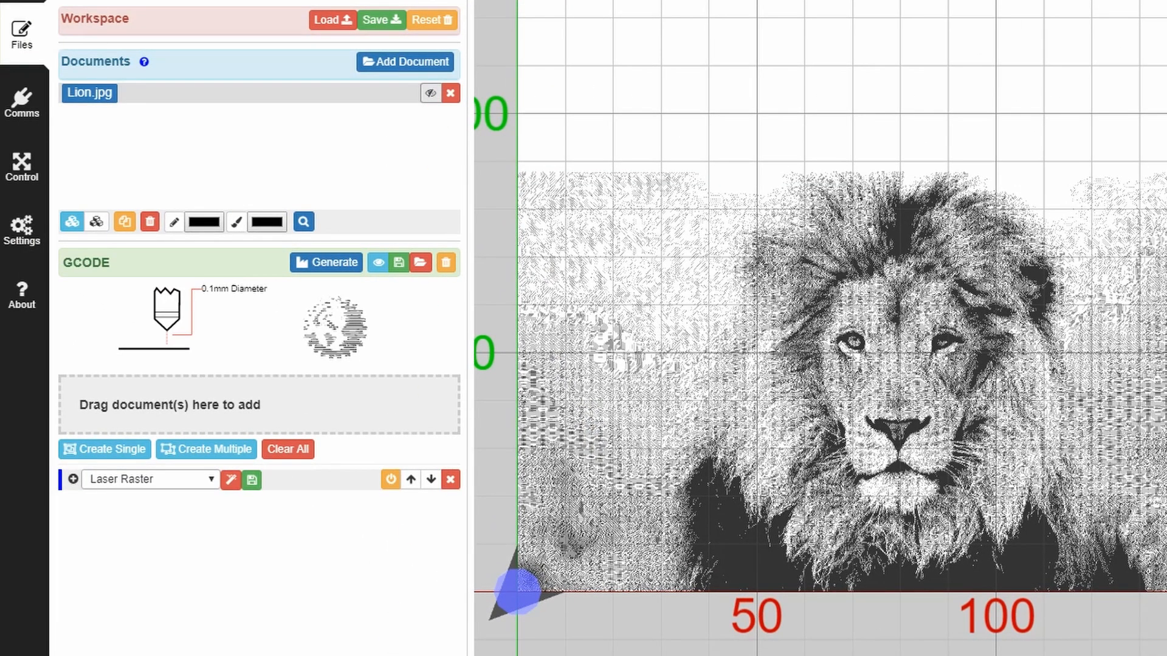
# Disable the Laser Raster operation and generate the G-code again.
pyautogui.click(391, 480)
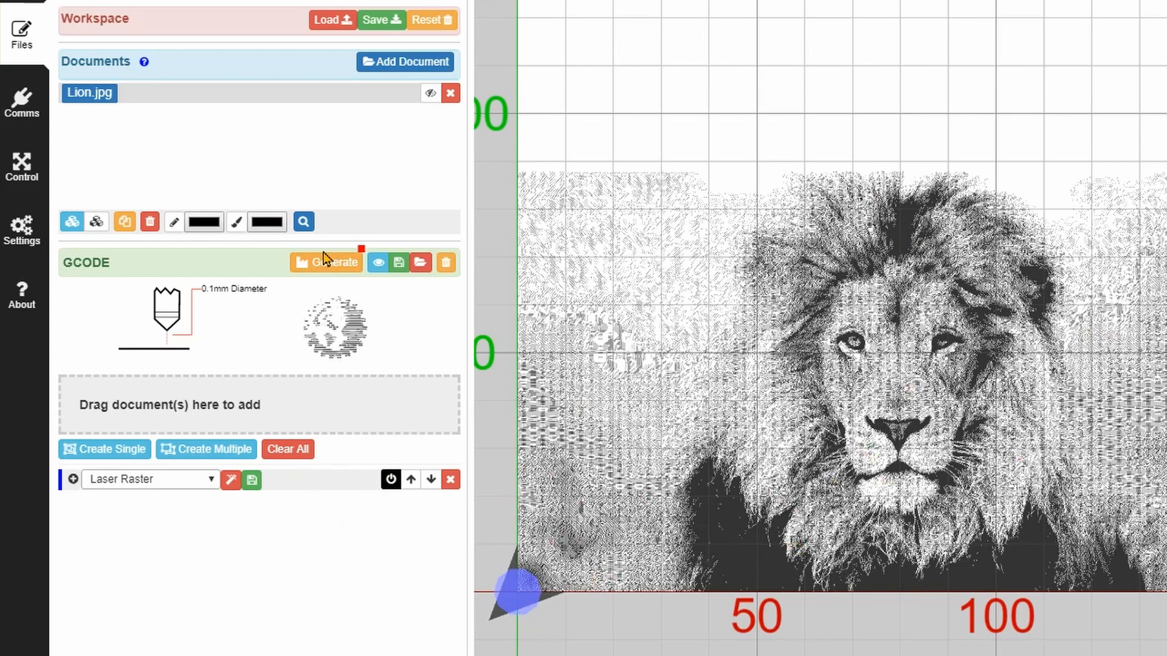
pyautogui.click(322, 268)
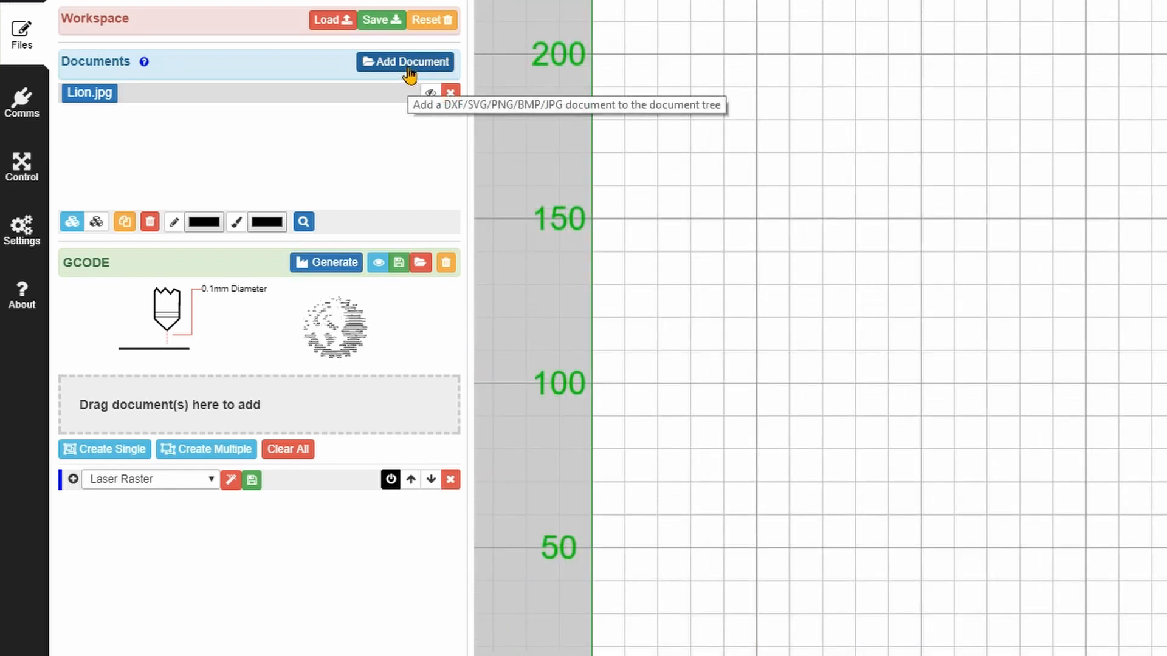
# Add the G-code file Smartphone_Adjustable_Stand.nc from the Assemblies folder under Projects.
pyautogui.click(408, 63)
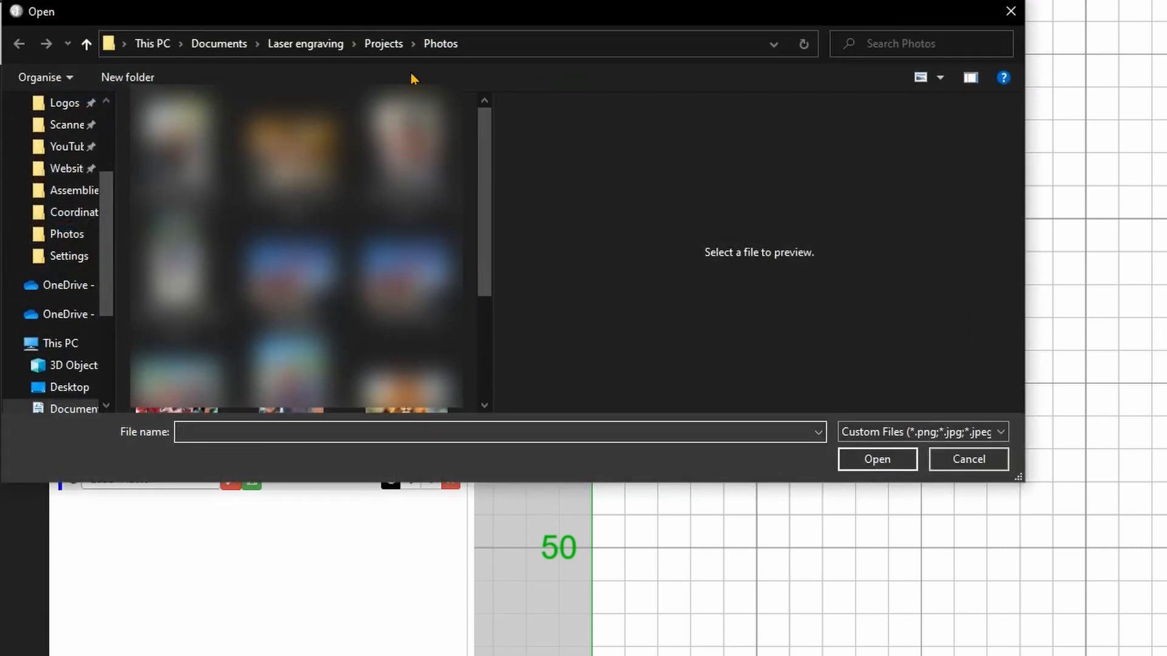
pyautogui.click(383, 44)
pyautogui.scroll(3, 291, 221)
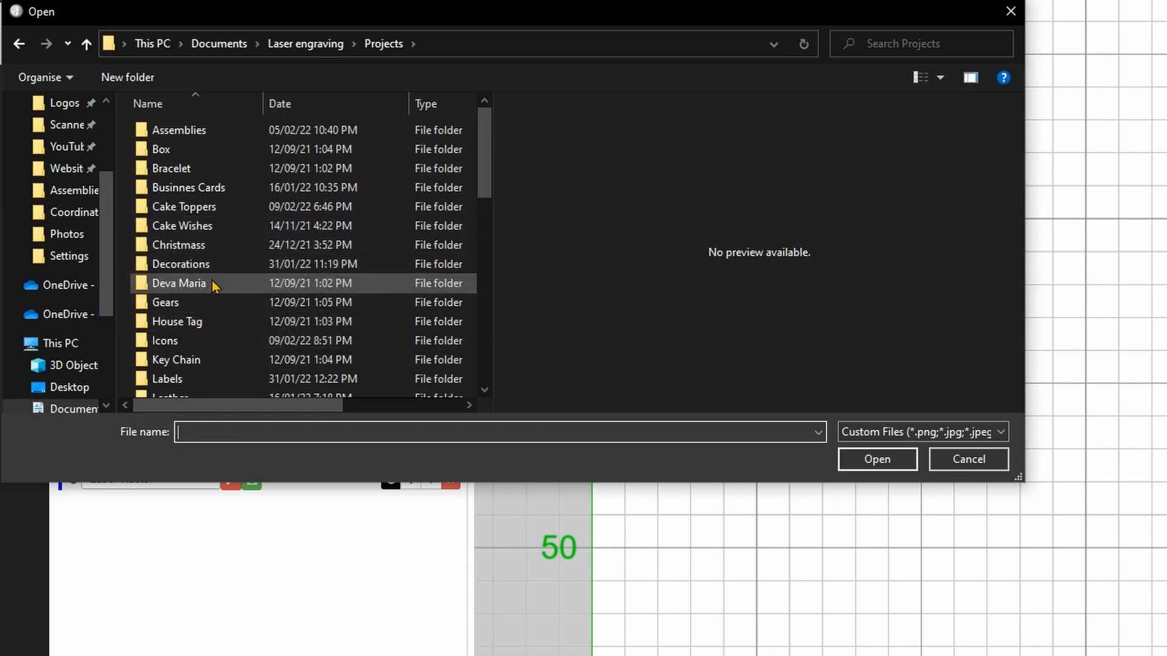
pyautogui.doubleClick(207, 135)
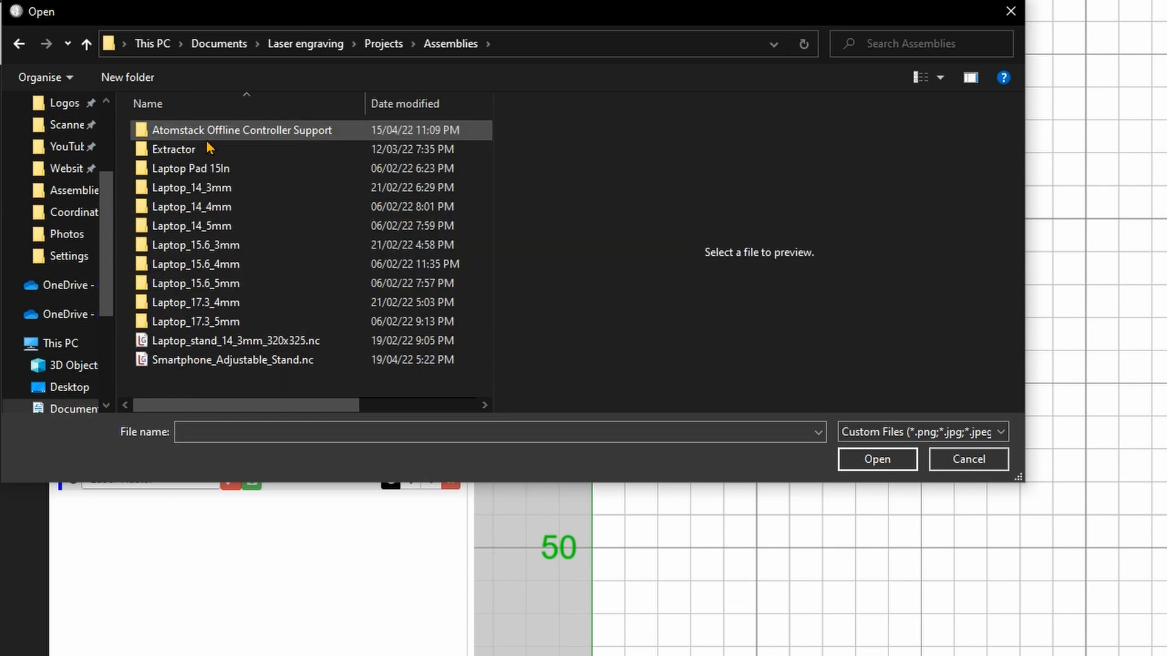
pyautogui.click(246, 365)
pyautogui.click(869, 460)
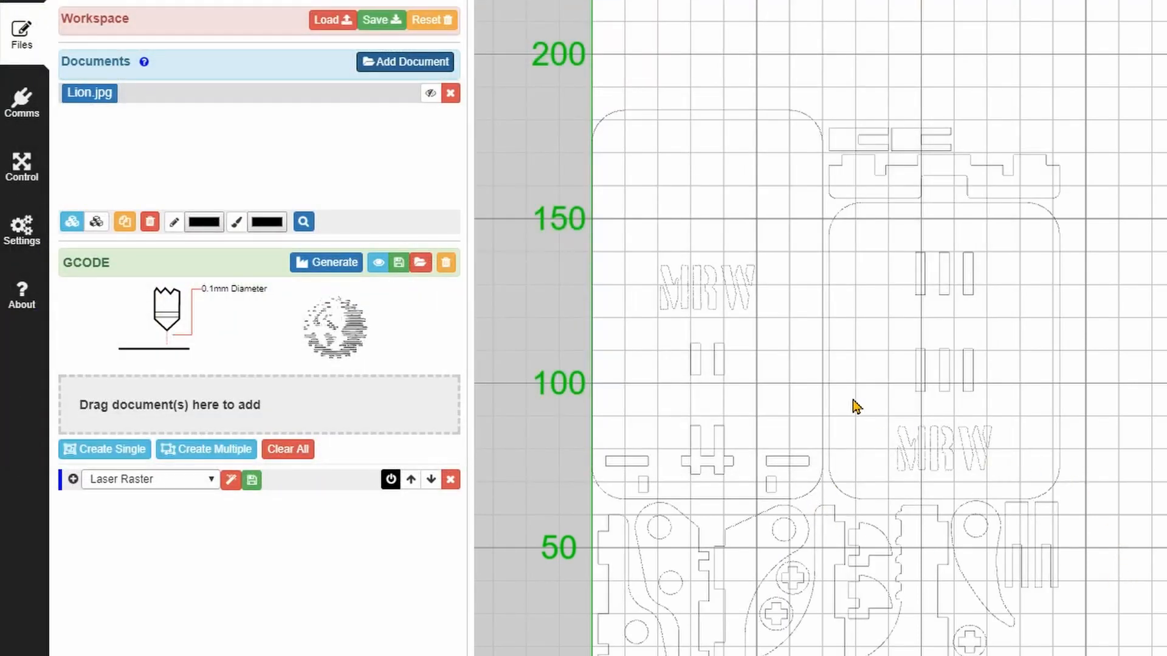
# Turn on the G-code display to view the smartphone stand's toolpath.
pyautogui.scroll(-1, 853, 406)
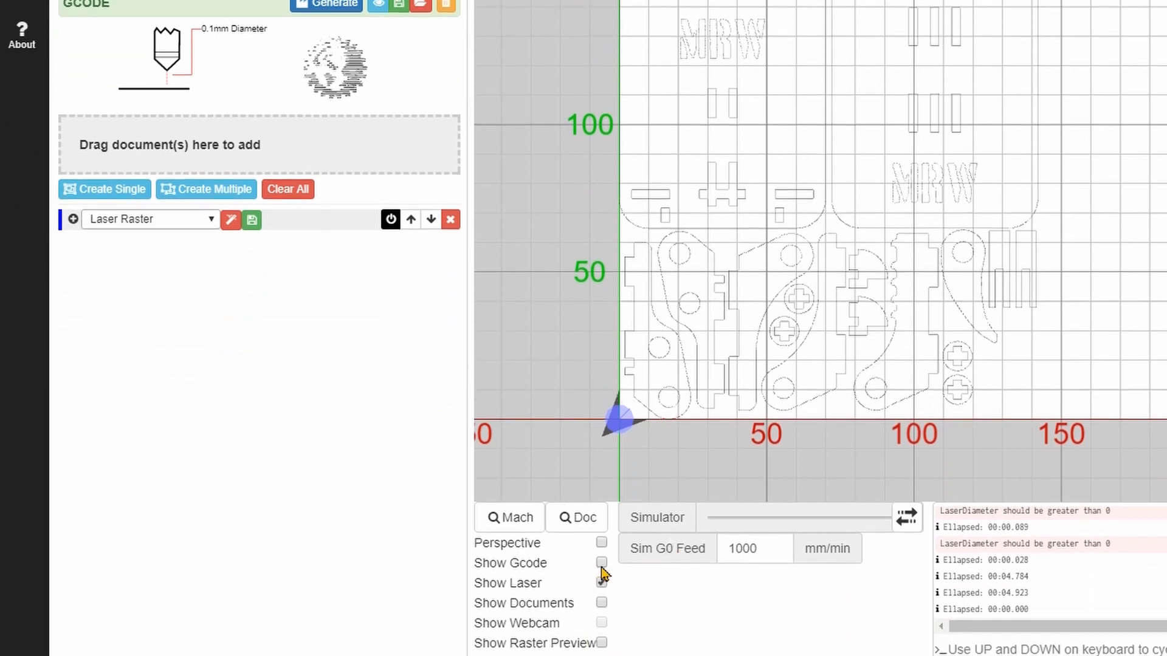
pyautogui.click(602, 563)
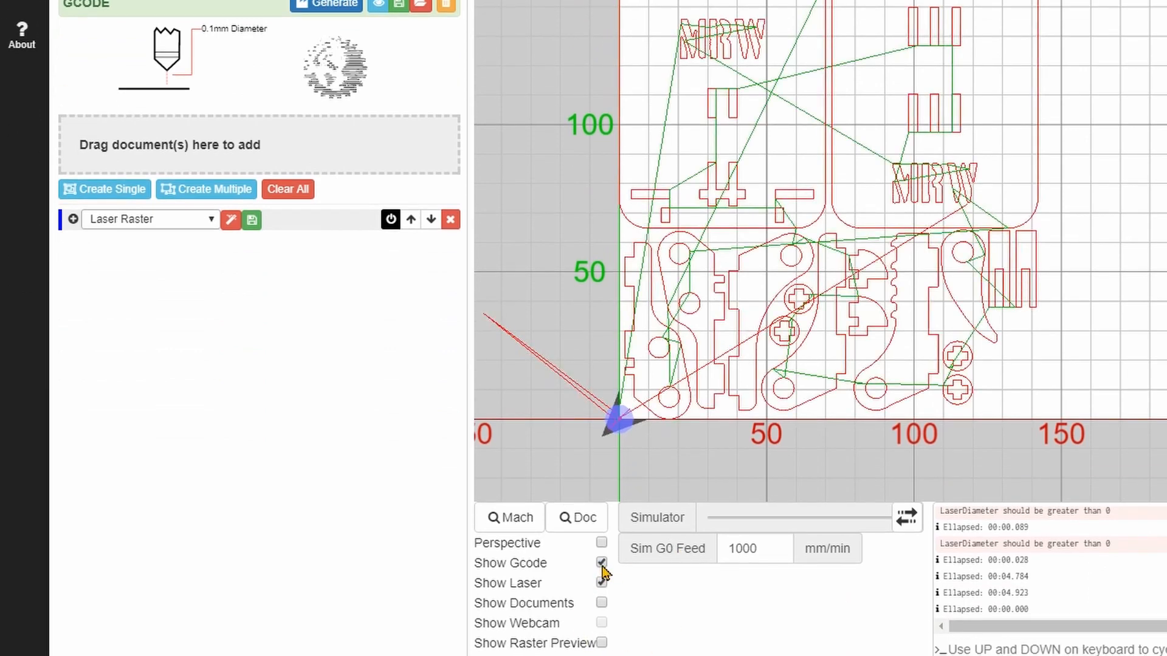
pyautogui.scroll(1, 717, 252)
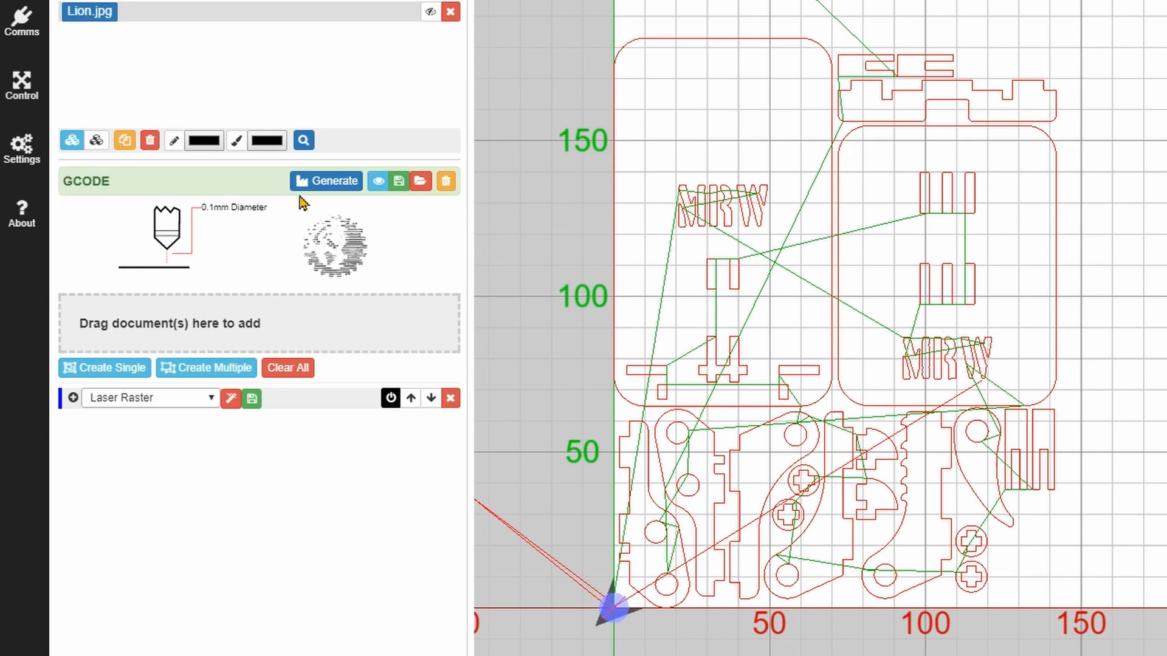
# View the stand's G-code as text, examine its header comments, speed and power and the commands below, and close the viewer.
pyautogui.click(378, 182)
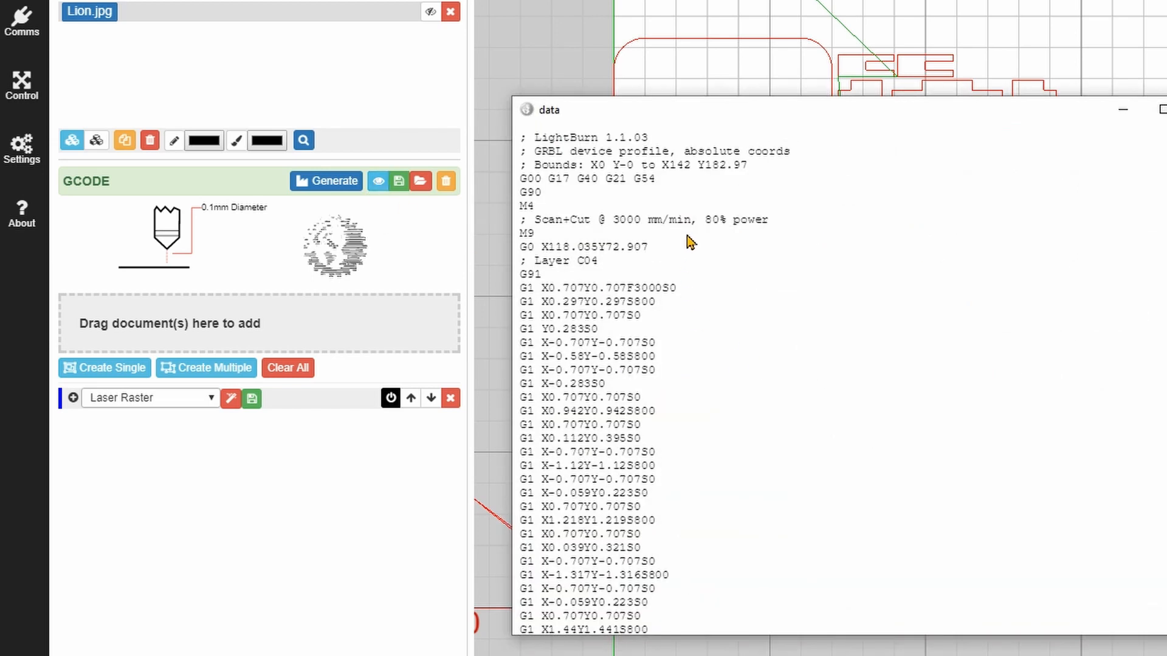
pyautogui.moveTo(531, 136); pyautogui.dragTo(666, 134)
pyautogui.click(777, 279)
pyautogui.moveTo(704, 220); pyautogui.dragTo(758, 233)
pyautogui.moveTo(612, 220); pyautogui.dragTo(773, 220)
pyautogui.click(705, 326)
pyautogui.scroll(-15, 674, 322)
pyautogui.scroll(-10, 675, 322)
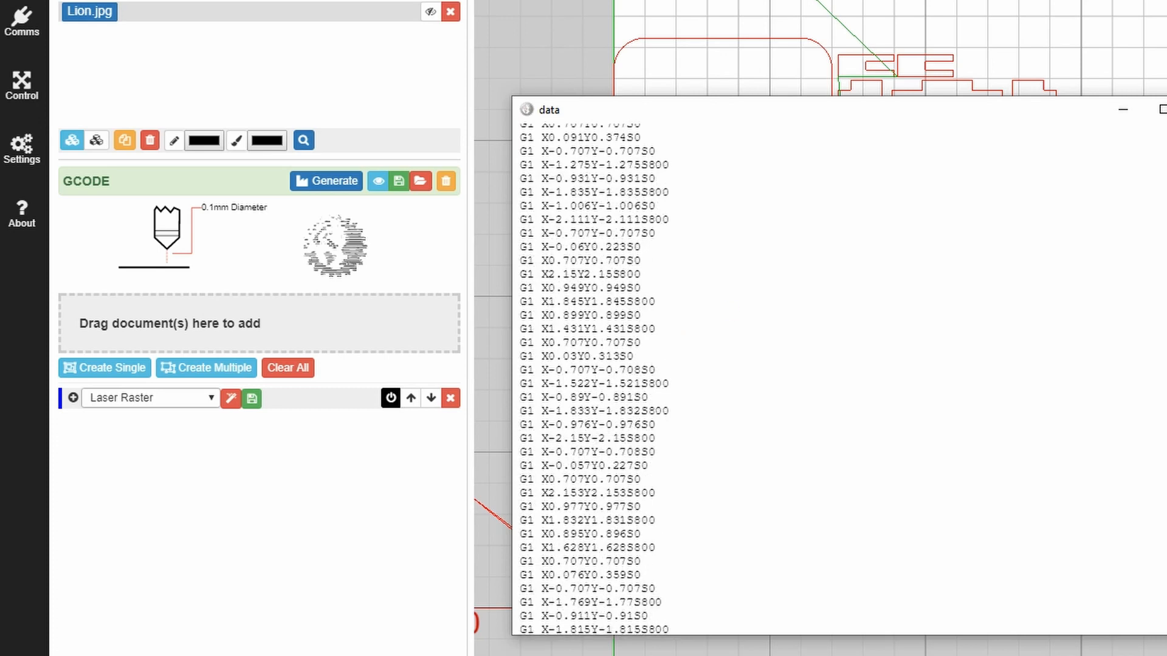
pyautogui.click(1166, 109)
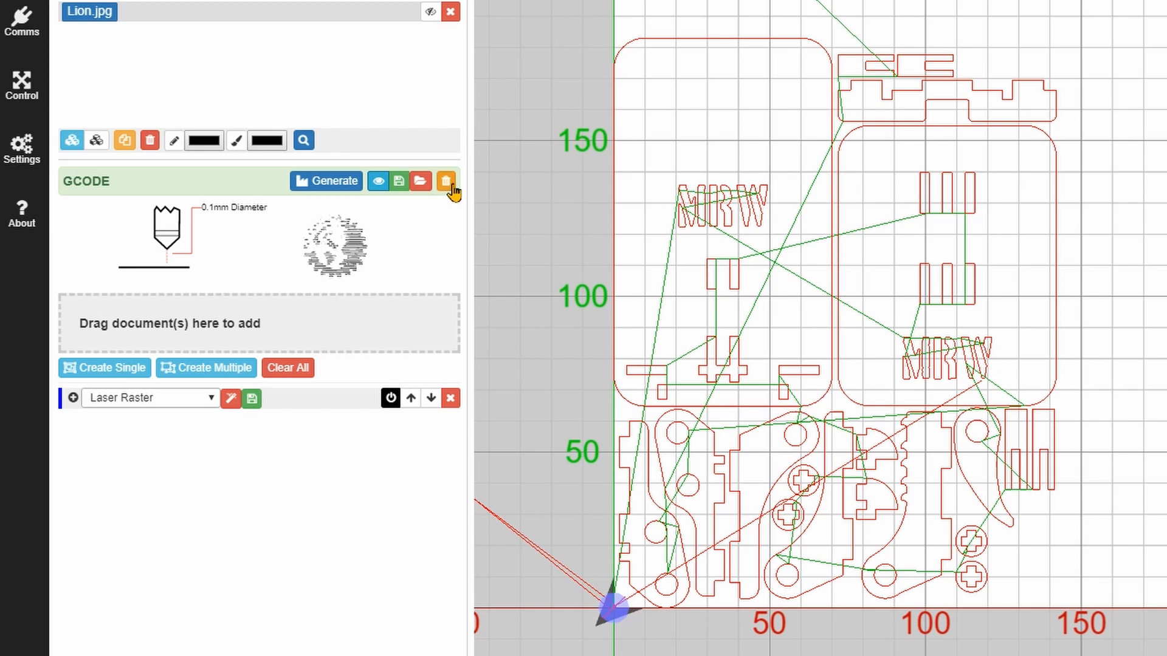
# Reset the workspace to remove the loaded document, operation and G-code, and confirm it.
pyautogui.scroll(-1, 895, 442)
pyautogui.scroll(1, 895, 442)
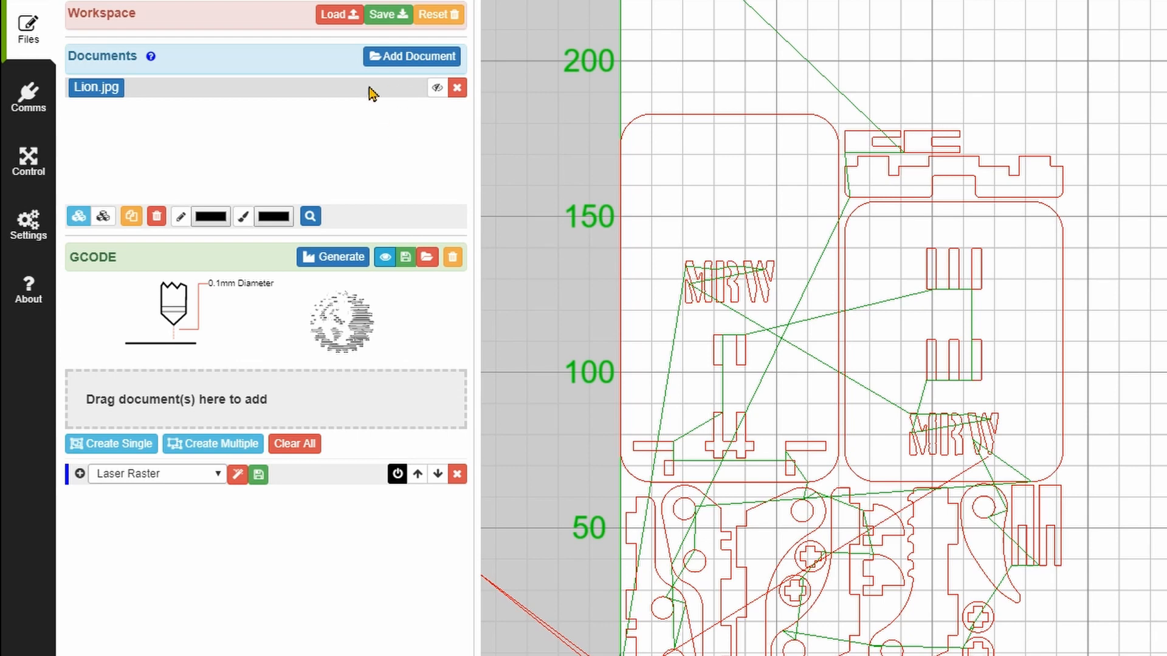
pyautogui.click(438, 24)
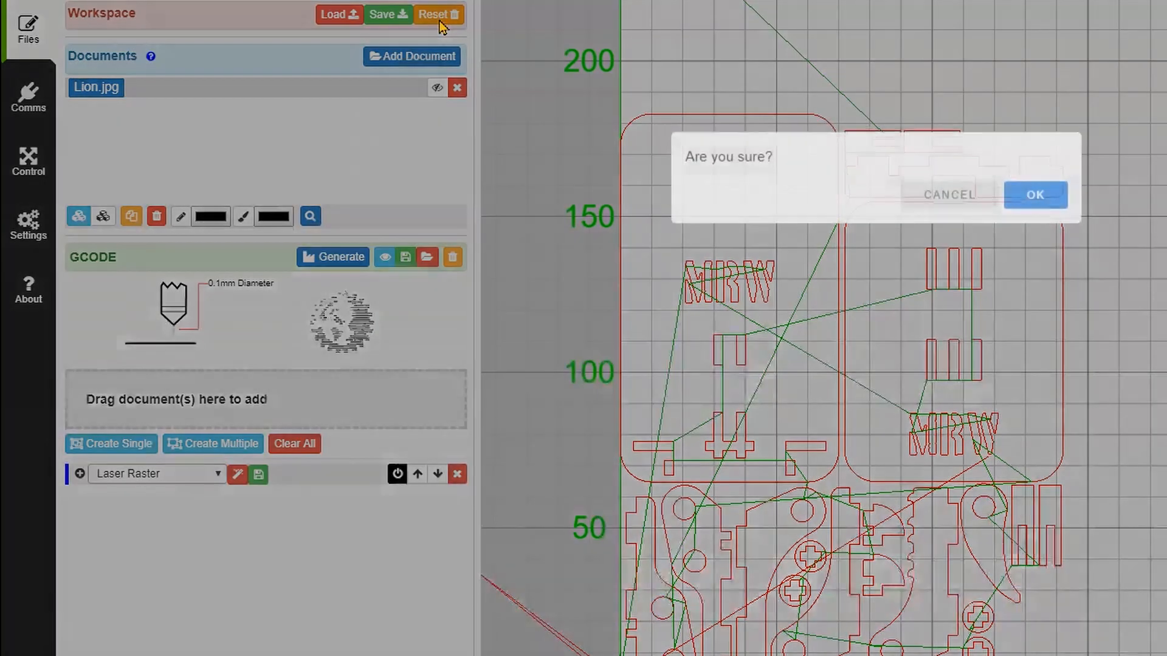
pyautogui.click(1034, 199)
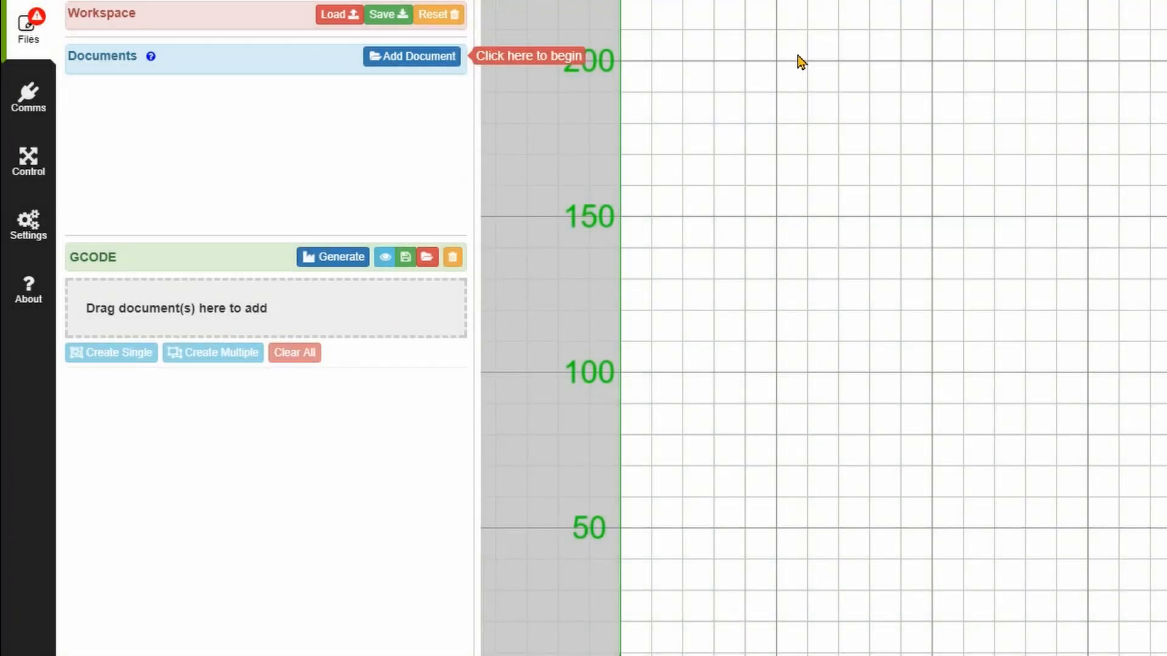
# Add the drawing Side.dxf from the Laptop_14_3mm folder to the documents.
pyautogui.click(395, 56)
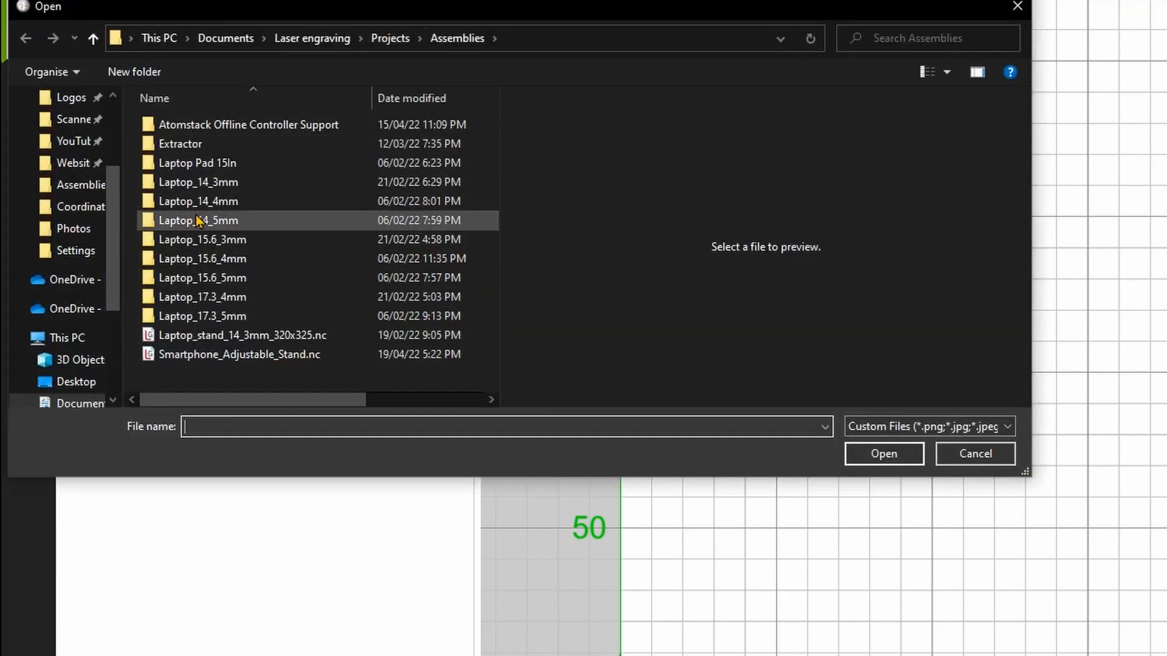
pyautogui.click(200, 188)
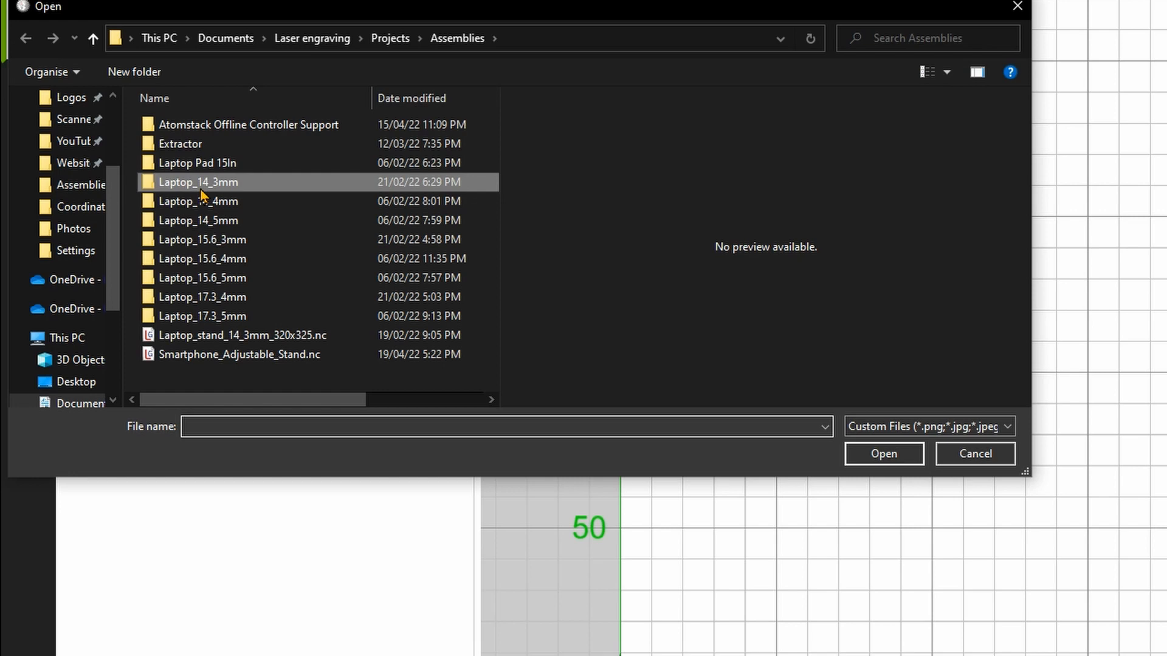
pyautogui.doubleClick(201, 183)
pyautogui.click(180, 280)
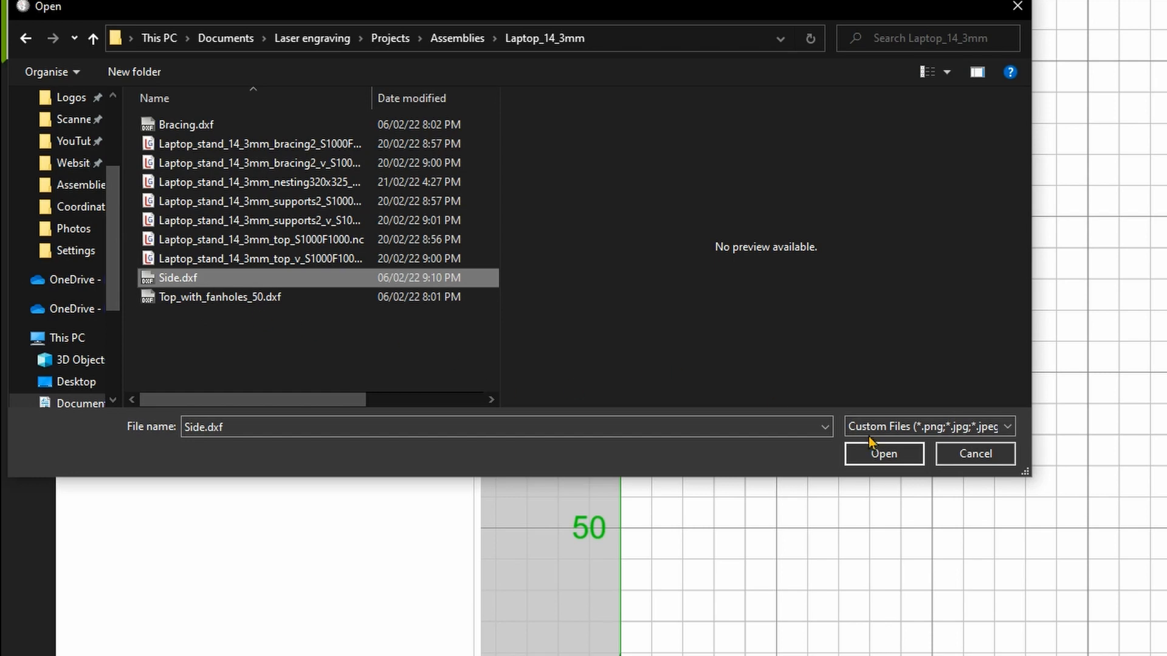
pyautogui.click(884, 453)
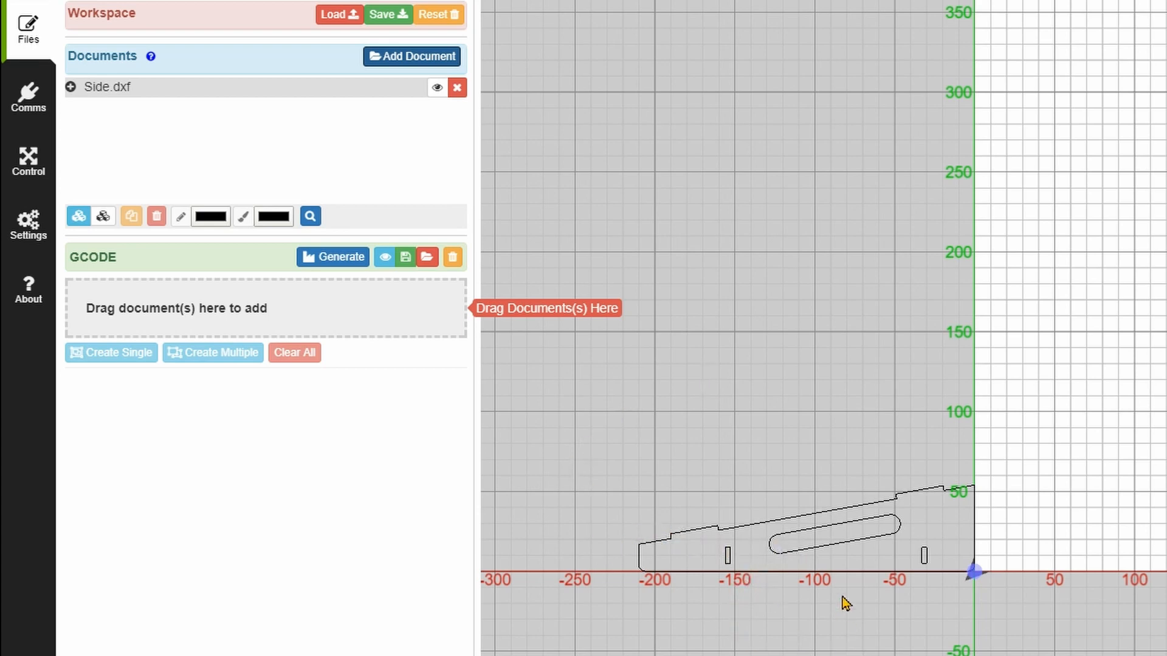
# Select the side part's outer contour and one of its small slots individually, clearing the selection each time.
pyautogui.click(824, 549)
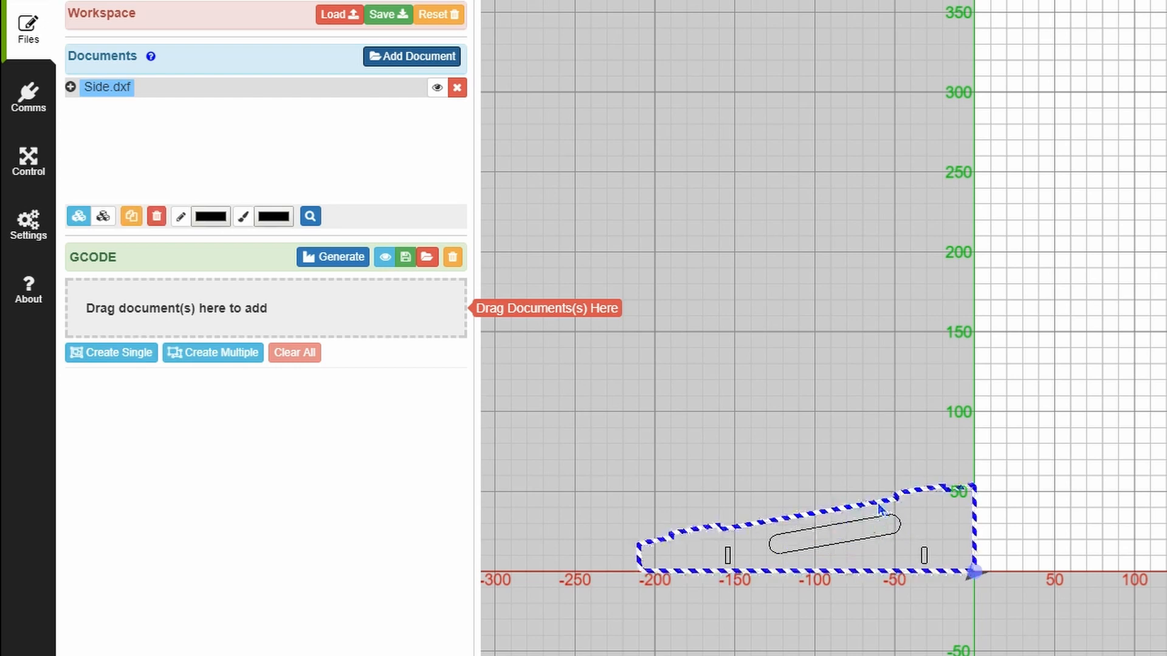
pyautogui.click(841, 632)
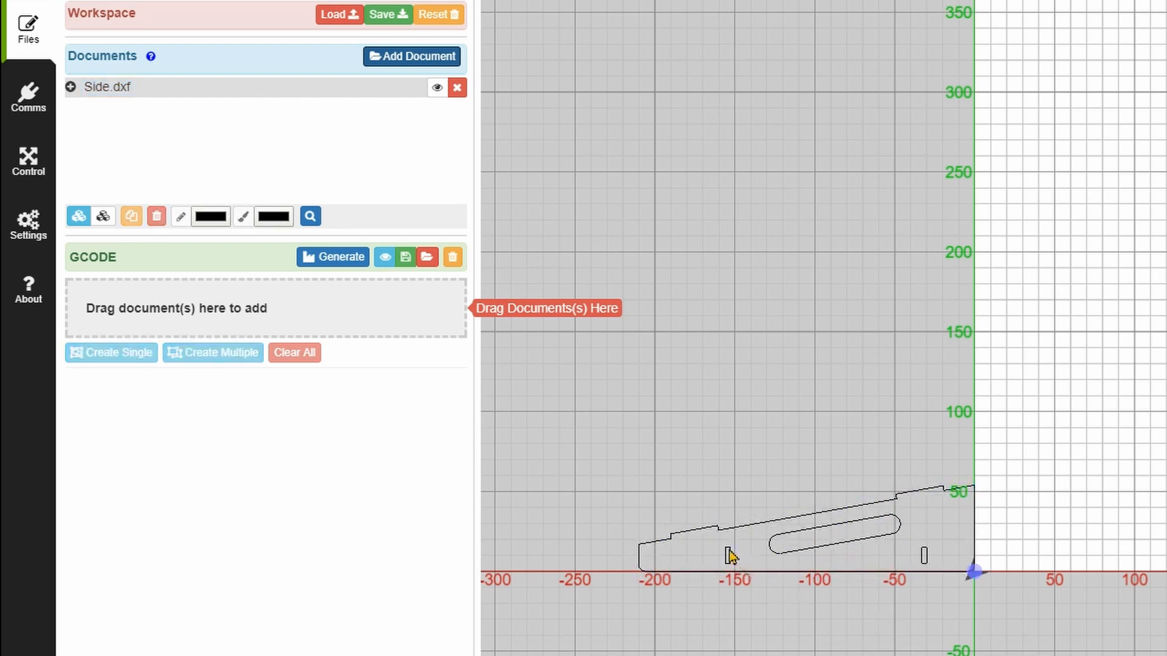
pyautogui.click(729, 556)
pyautogui.click(754, 632)
# Select the whole Side.dxf drawing, move it onto the work area and align its minimum corner to X 0, Y 0.
pyautogui.click(109, 89)
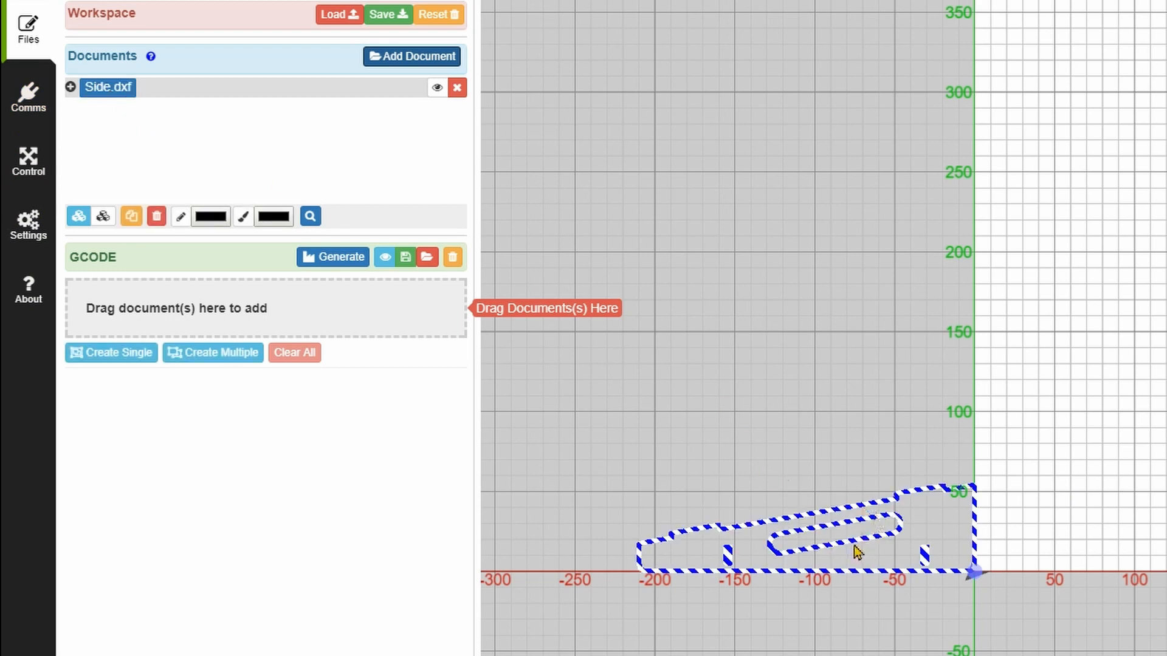
pyautogui.moveTo(858, 545); pyautogui.dragTo(1166, 400)
pyautogui.moveTo(636, 400); pyautogui.dragTo(635, 401)
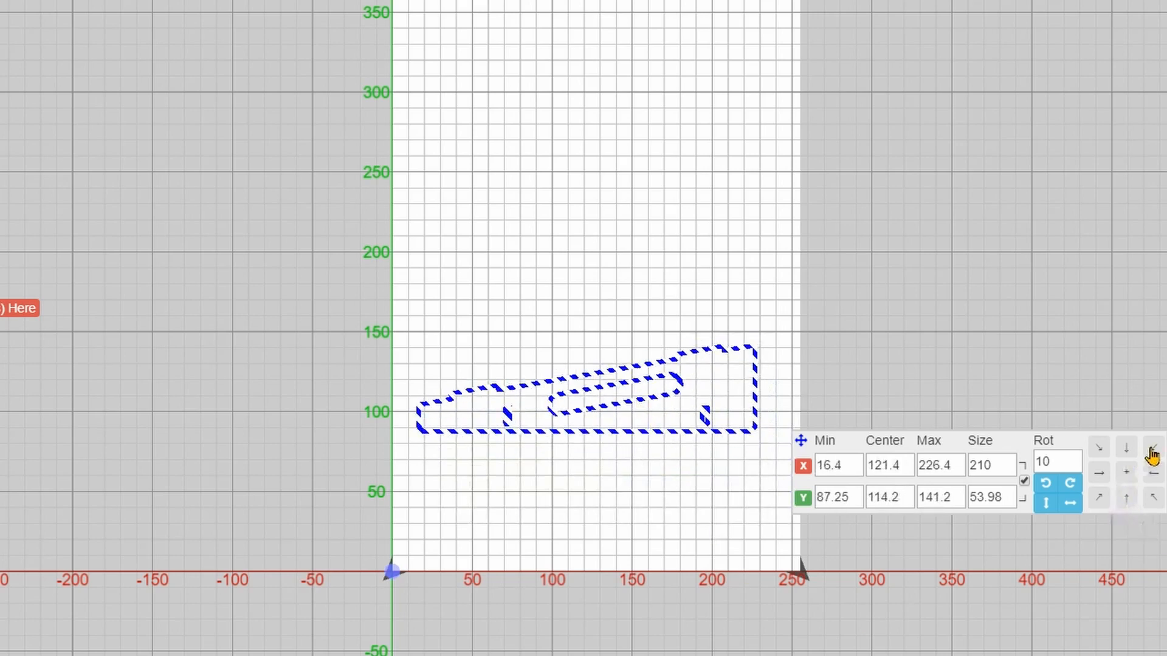
pyautogui.click(1099, 499)
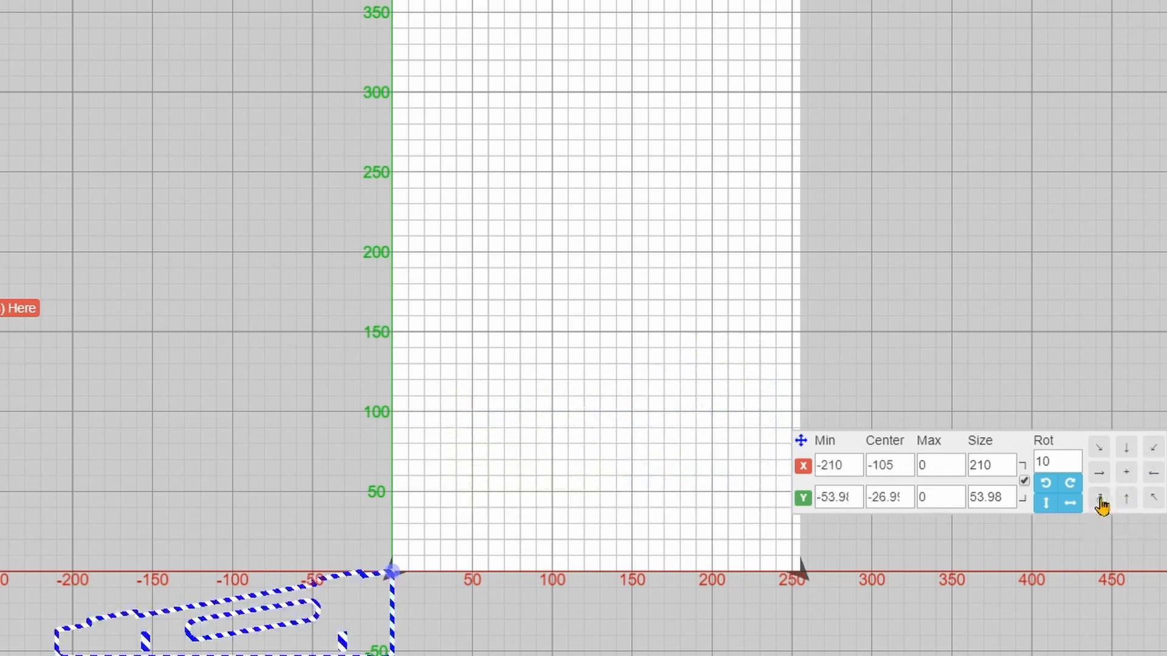
pyautogui.click(1147, 457)
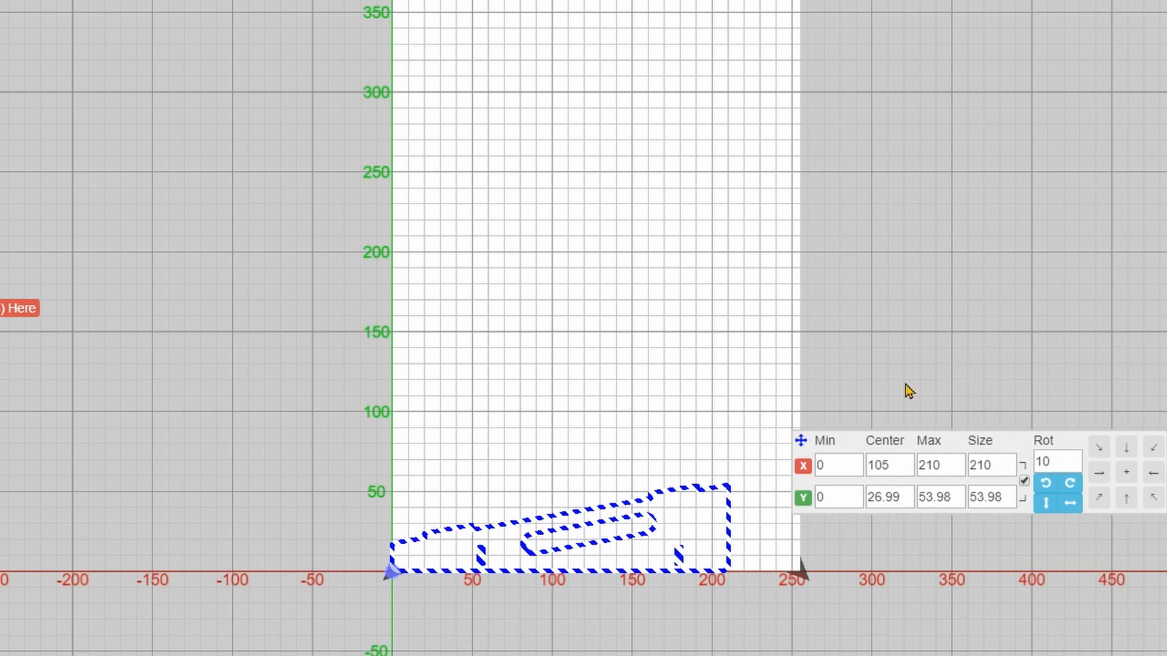
pyautogui.moveTo(807, 445); pyautogui.dragTo(808, 415)
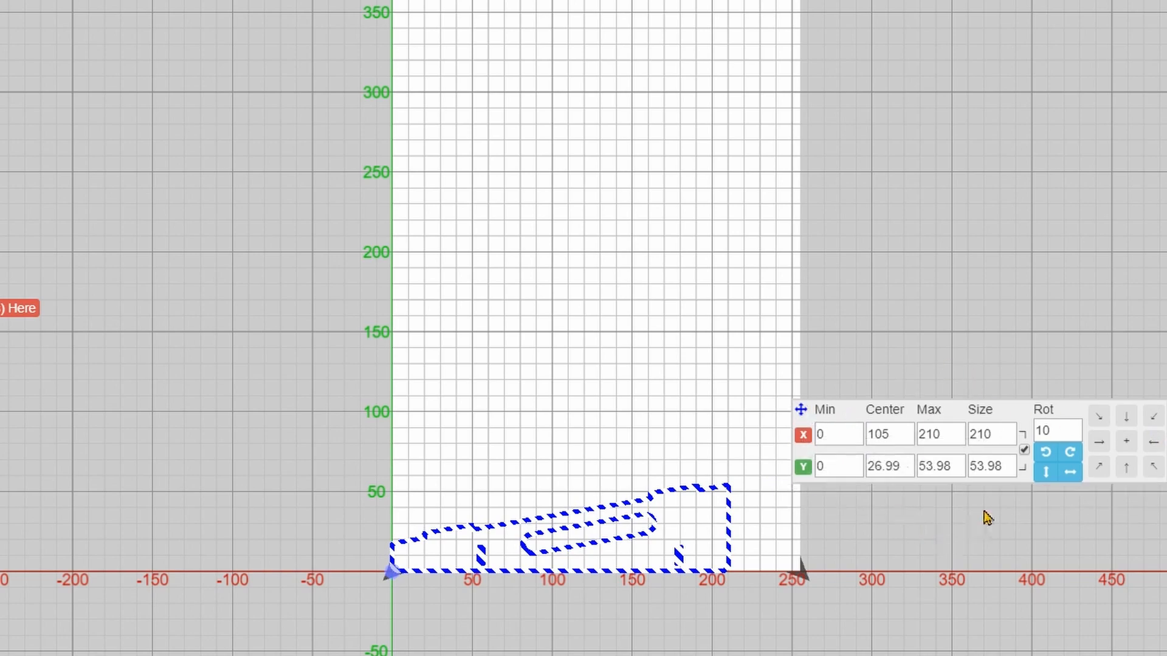
pyautogui.click(719, 629)
# Select the two small rectangular slots of the side part one after the other.
pyautogui.scroll(5, 719, 558)
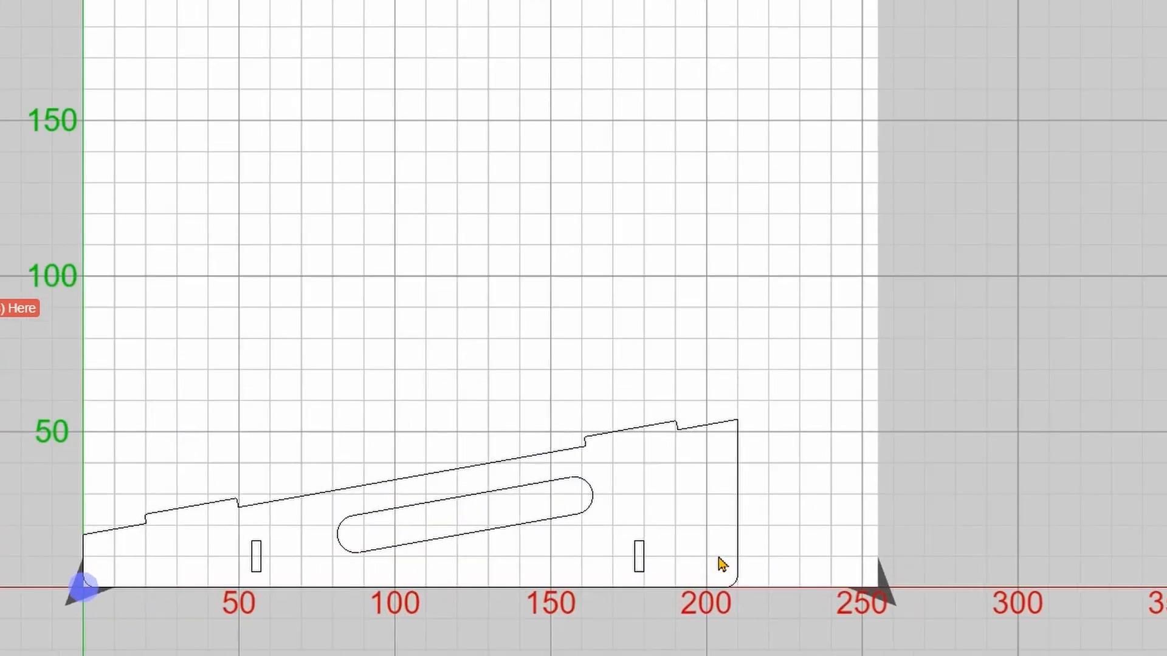
pyautogui.scroll(-2, 719, 557)
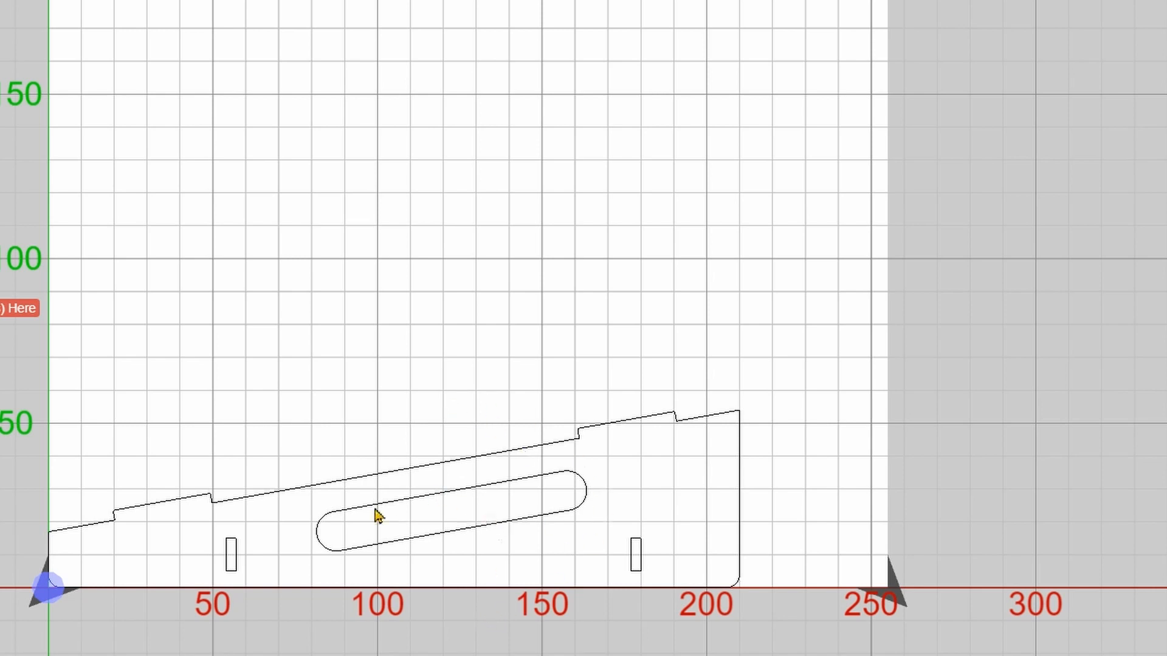
pyautogui.click(237, 553)
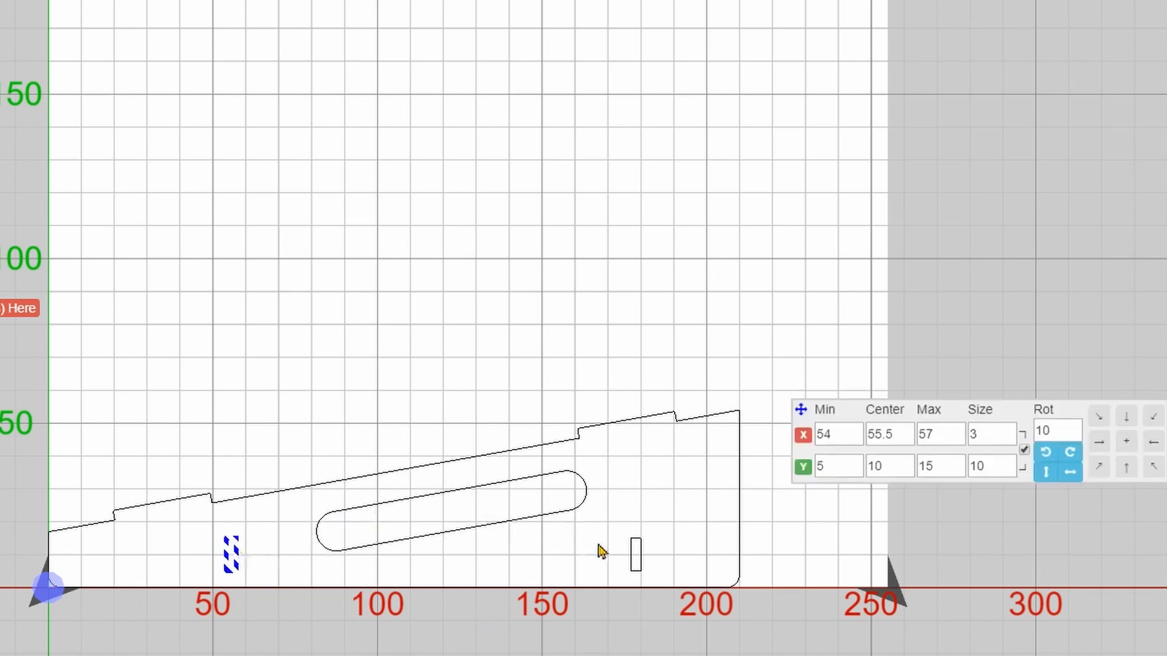
pyautogui.click(633, 552)
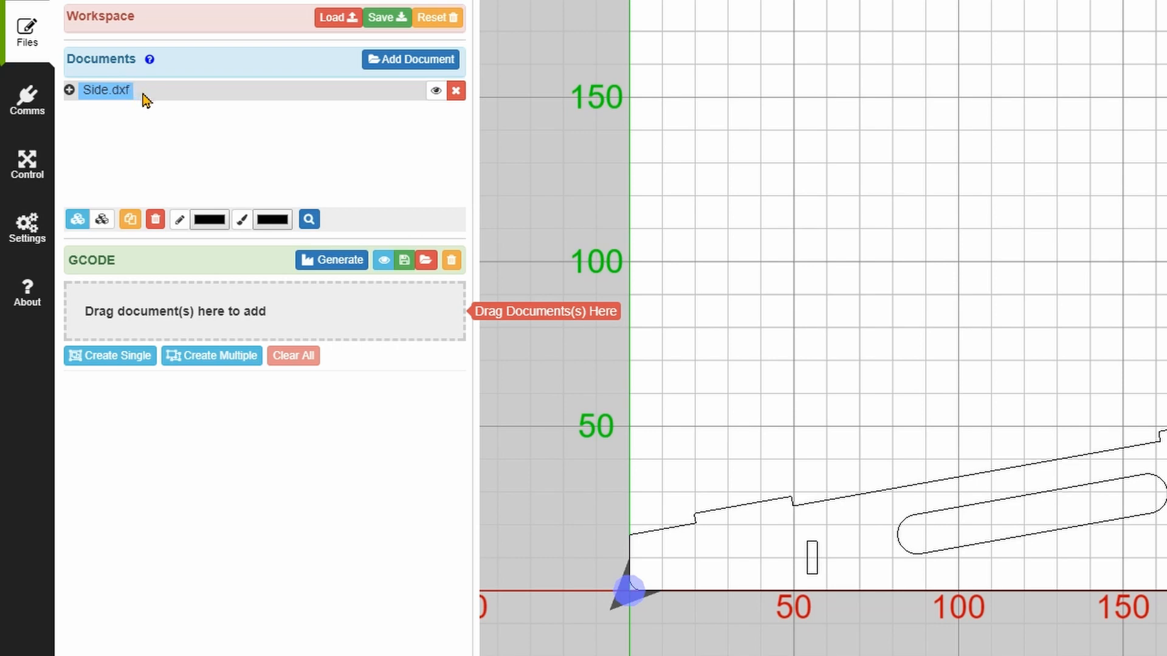
# Expand Side.dxf and its LAYER: 0 in the document tree and select LWPOLYLINE: 100.
pyautogui.click(69, 91)
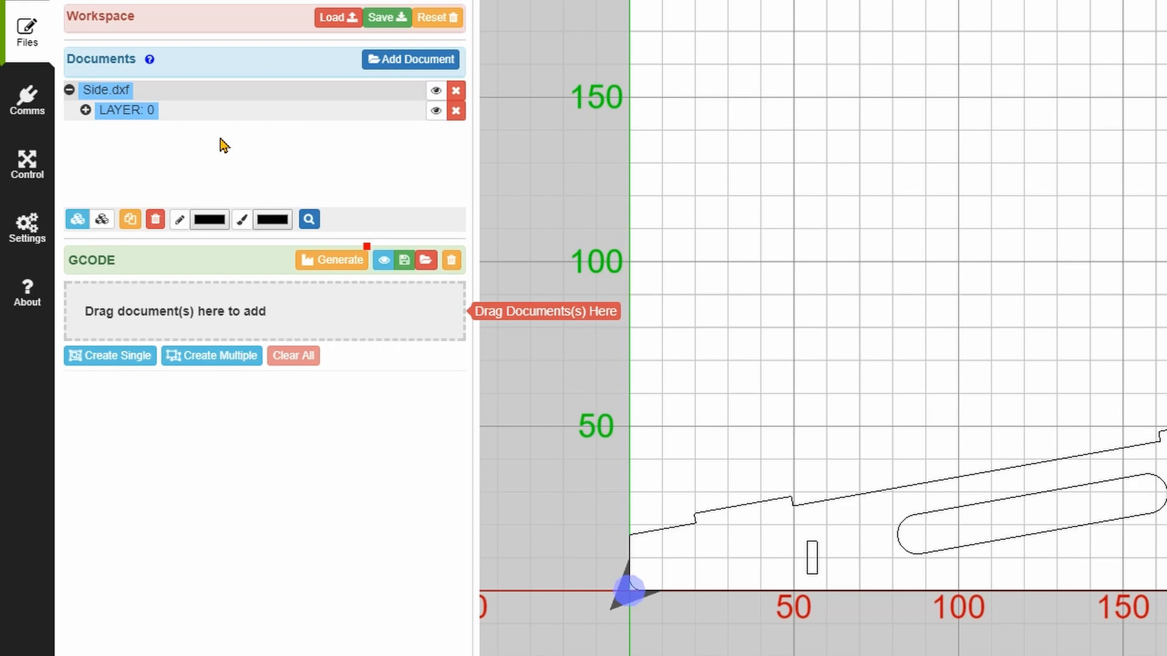
pyautogui.click(85, 112)
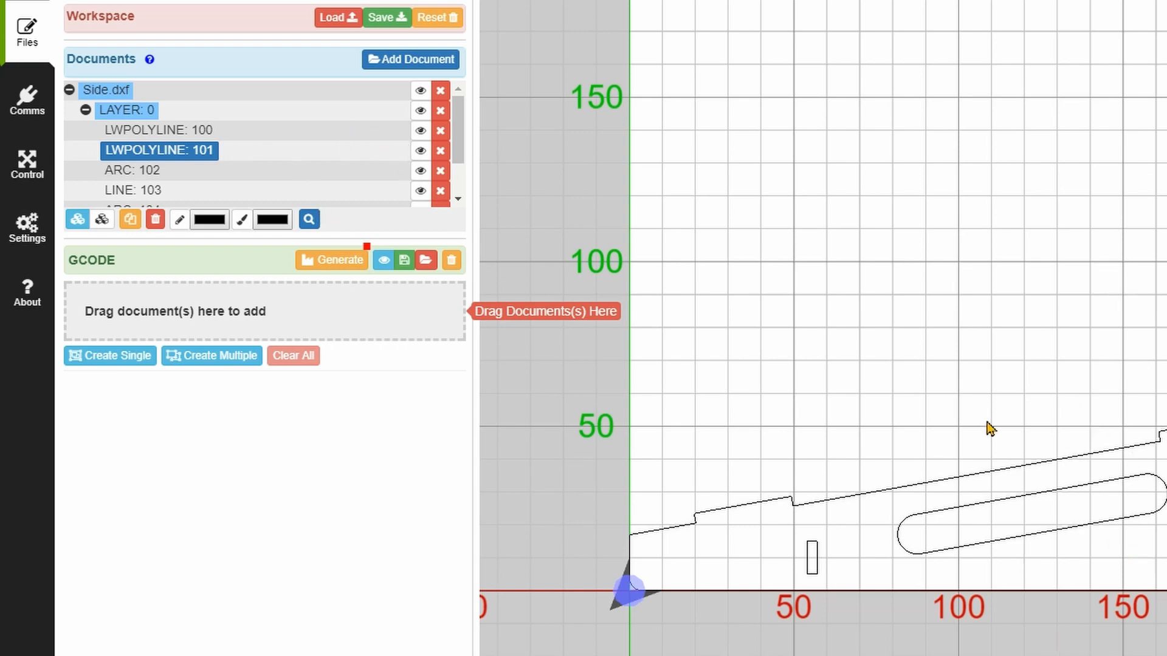
pyautogui.click(149, 131)
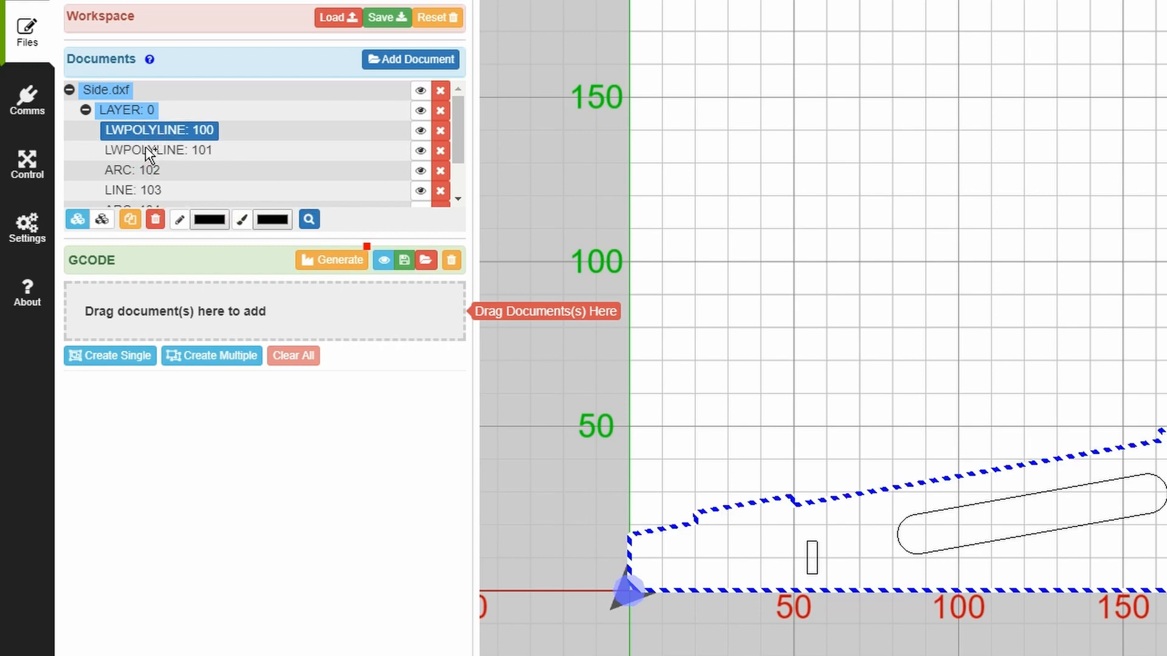
# Highlight LWPOLYLINE: 101, ARC: 102 and LINE: 103 of Side.dxf one after the other to identify each on the drawing.
pyautogui.click(146, 150)
pyautogui.click(153, 172)
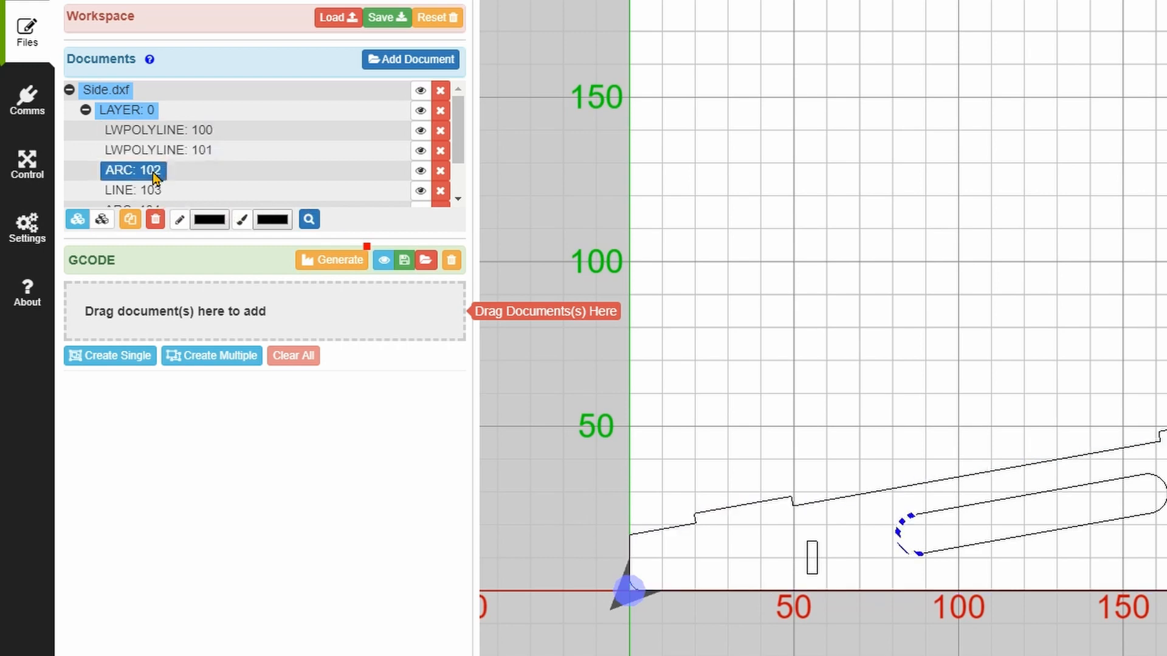
pyautogui.click(150, 190)
pyautogui.scroll(-2, 188, 155)
pyautogui.scroll(1, 222, 202)
pyautogui.scroll(1, 220, 192)
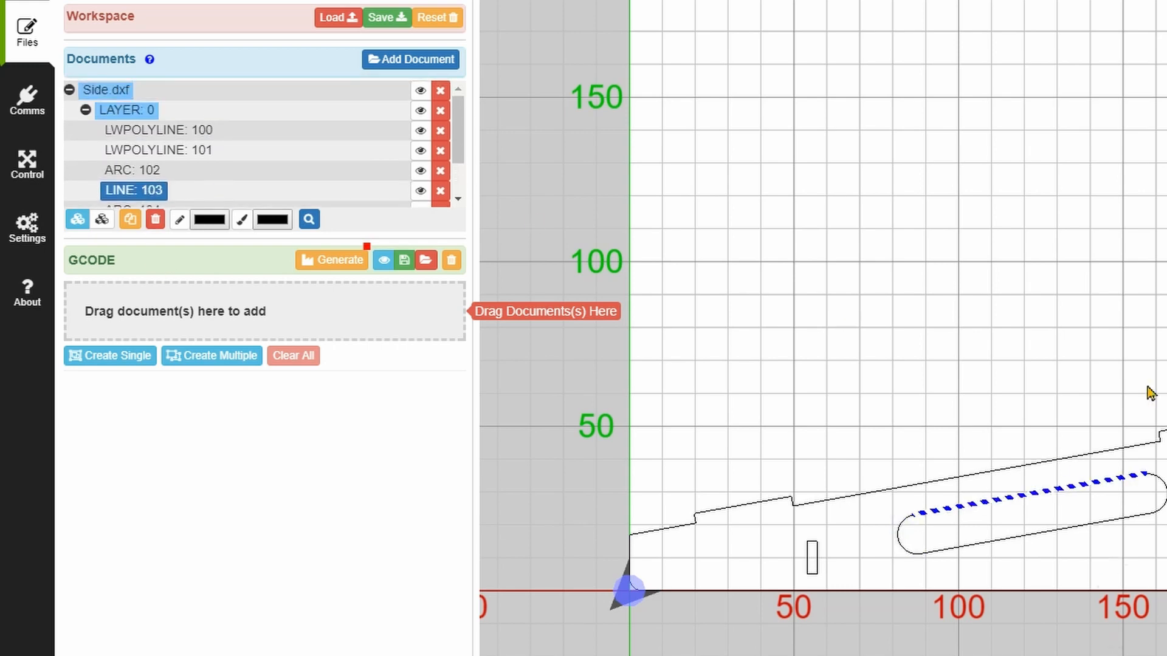
# Create a single G-code operation from LWPOLYLINE: 100, the side part's outer contour.
pyautogui.click(187, 136)
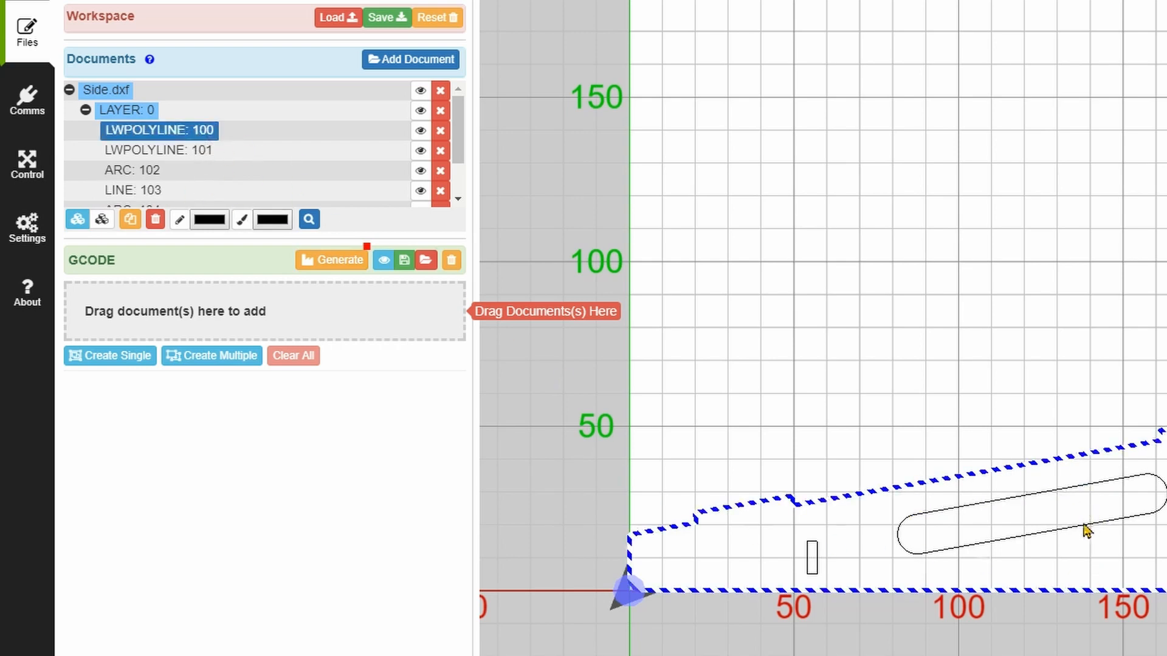
pyautogui.click(113, 357)
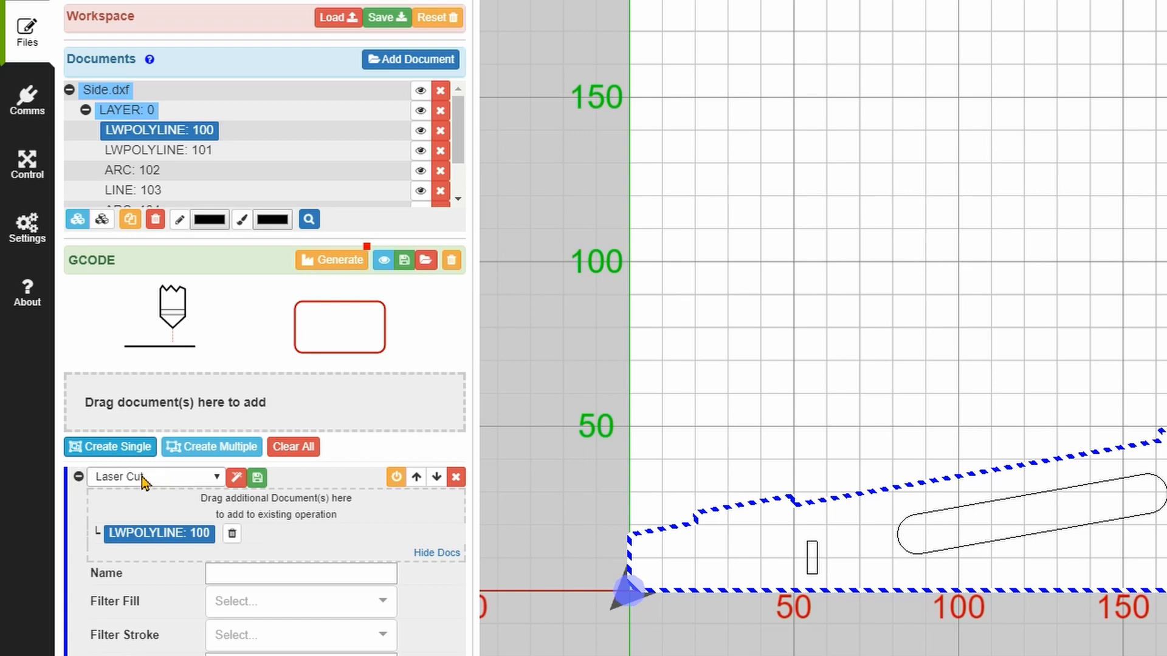
# Try the Laser Cut Inside and Laser Cut Outside types on the operation and return it to Laser Cut.
pyautogui.click(177, 478)
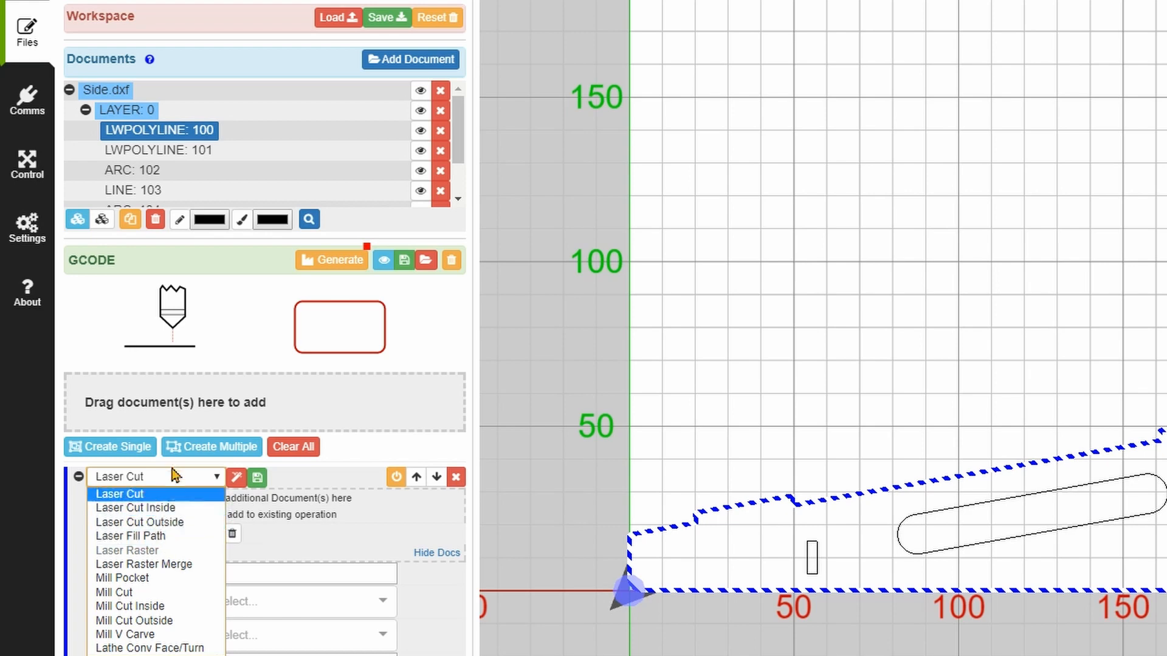
pyautogui.click(174, 513)
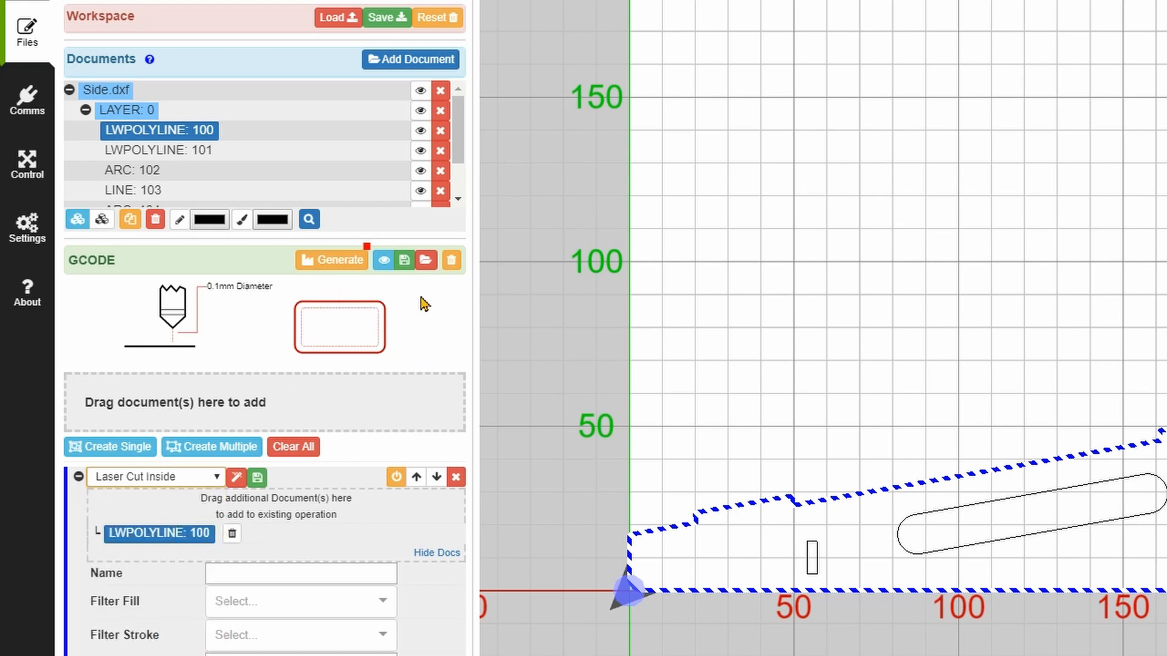
pyautogui.click(214, 478)
pyautogui.click(195, 522)
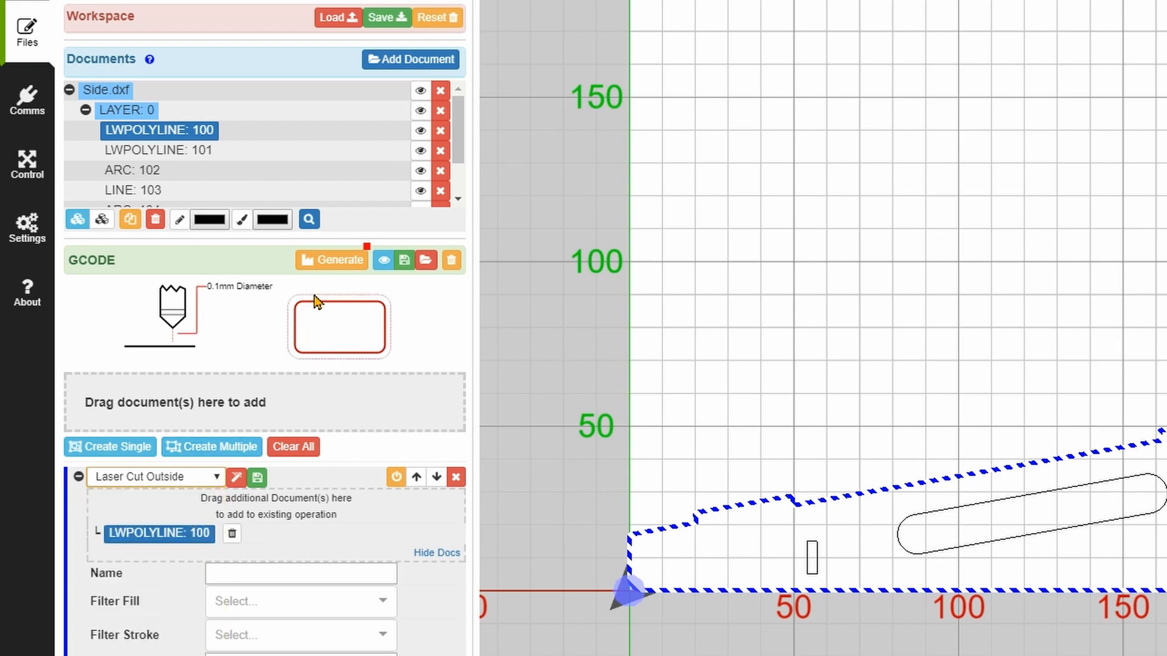
pyautogui.click(206, 479)
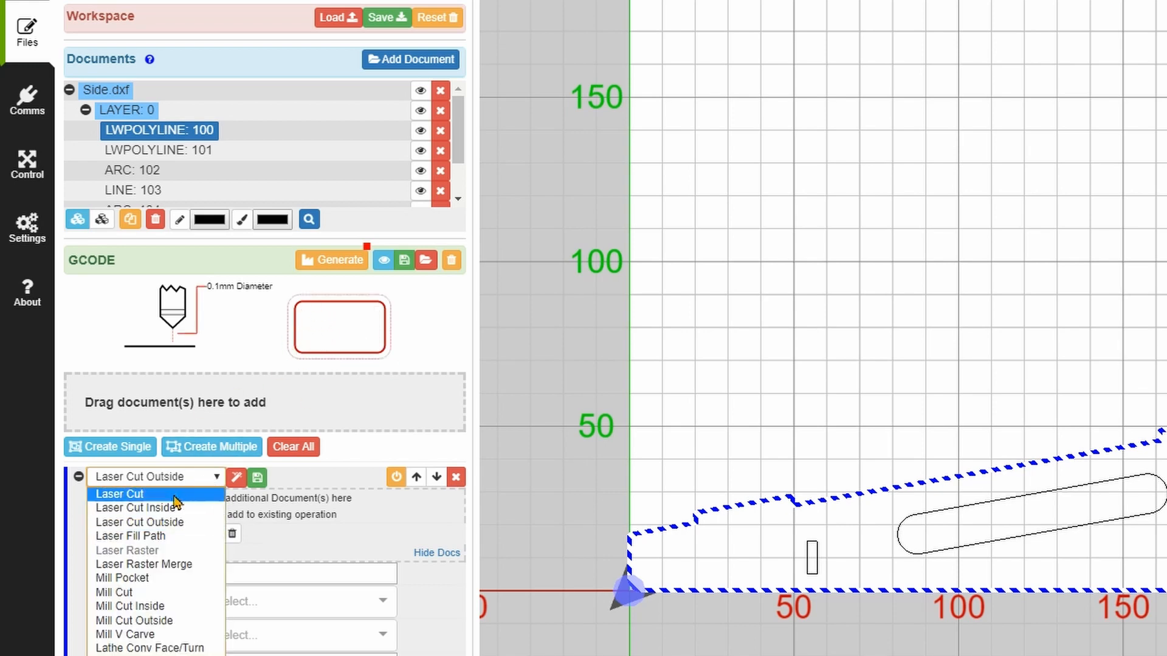
pyautogui.click(174, 496)
# Set the Laser Cut operation's laser power to 95 % and its cut rate to 30 mm/min.
pyautogui.scroll(-4, 286, 596)
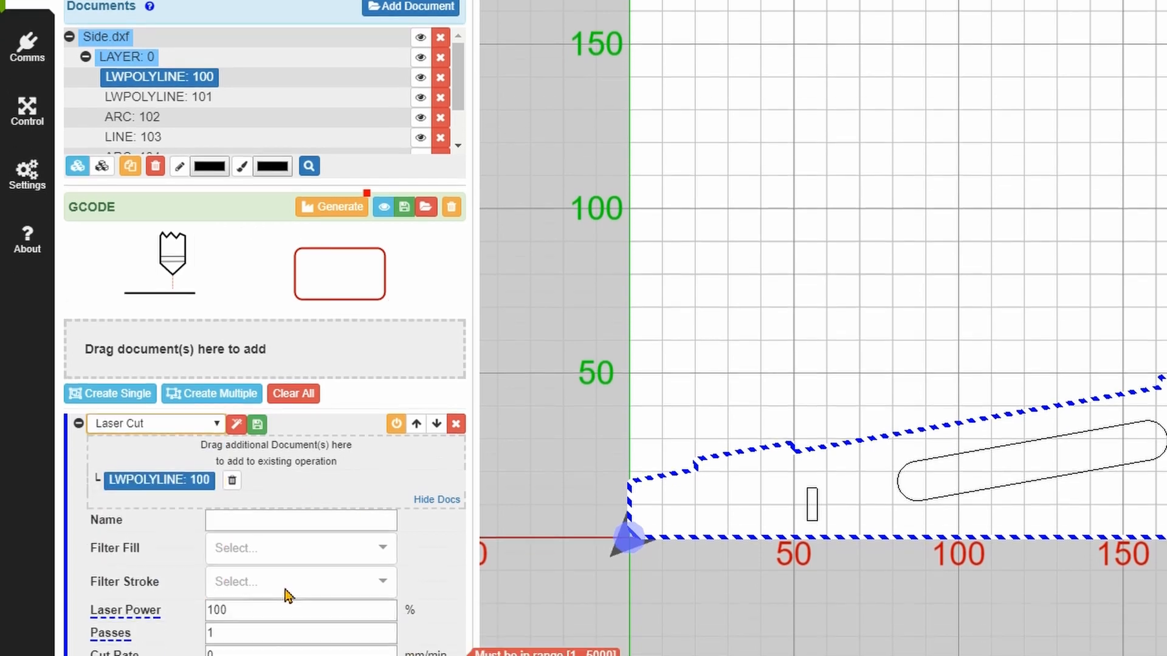
pyautogui.doubleClick(274, 396)
pyautogui.write('95')
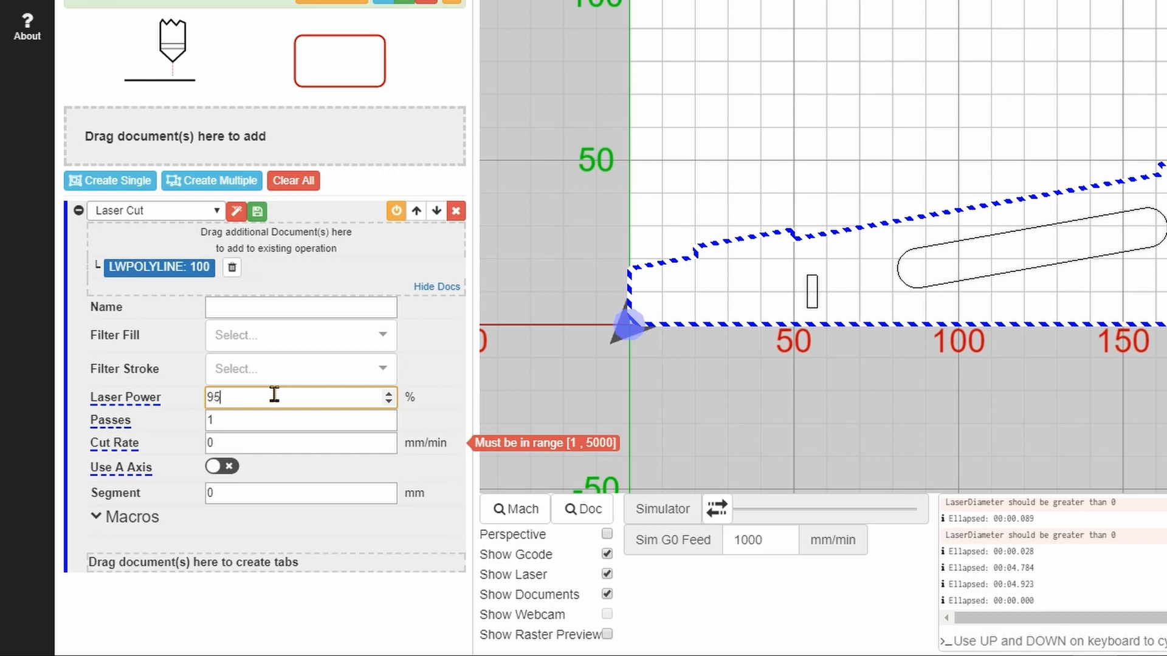
pyautogui.click(287, 447)
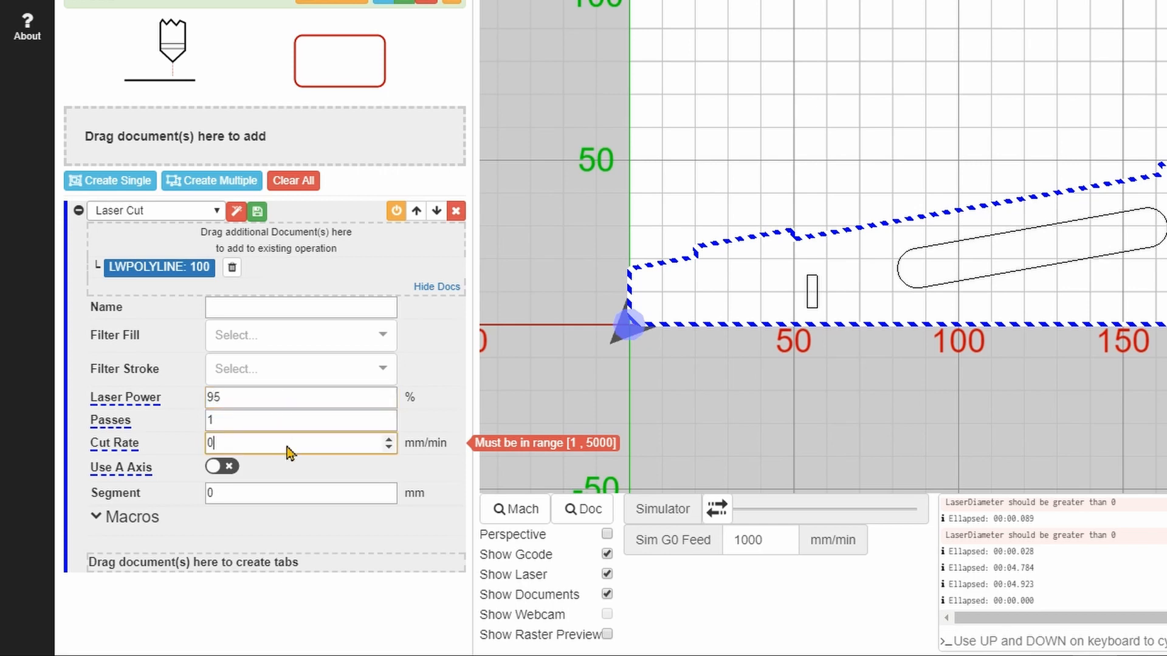
pyautogui.press('BackSpace')
pyautogui.write('30')
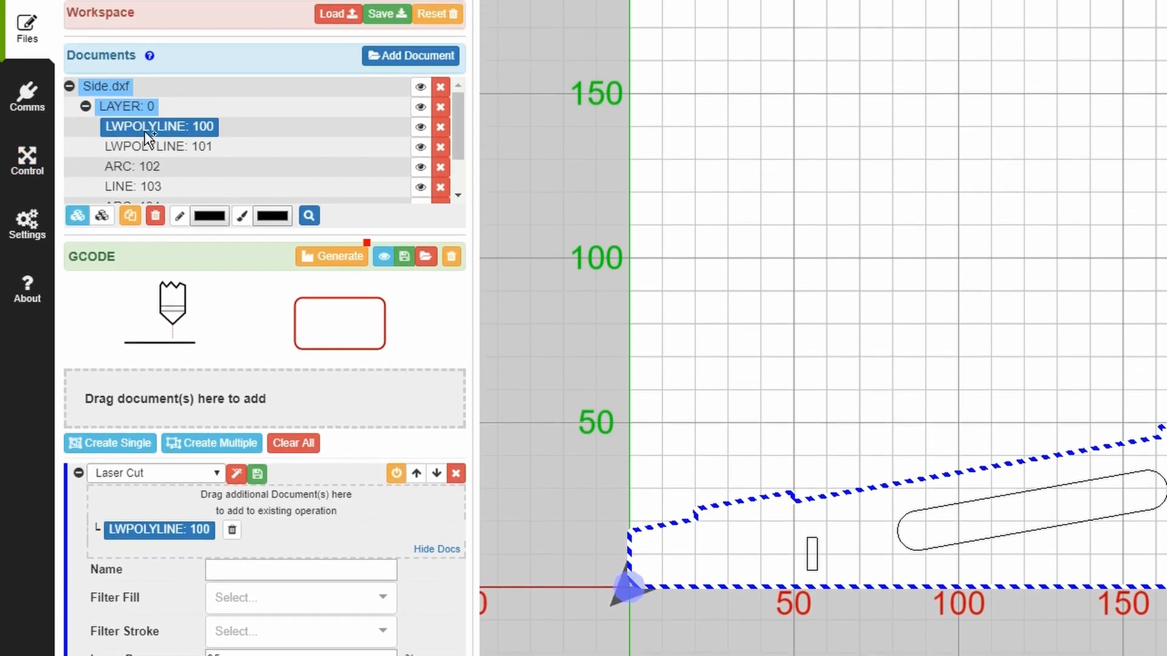
# Add the remaining Side.dxf entities, LWPOLYLINE: 101 through LWPOLYLINE: 106, to the existing Laser Cut operation.
pyautogui.click(149, 146)
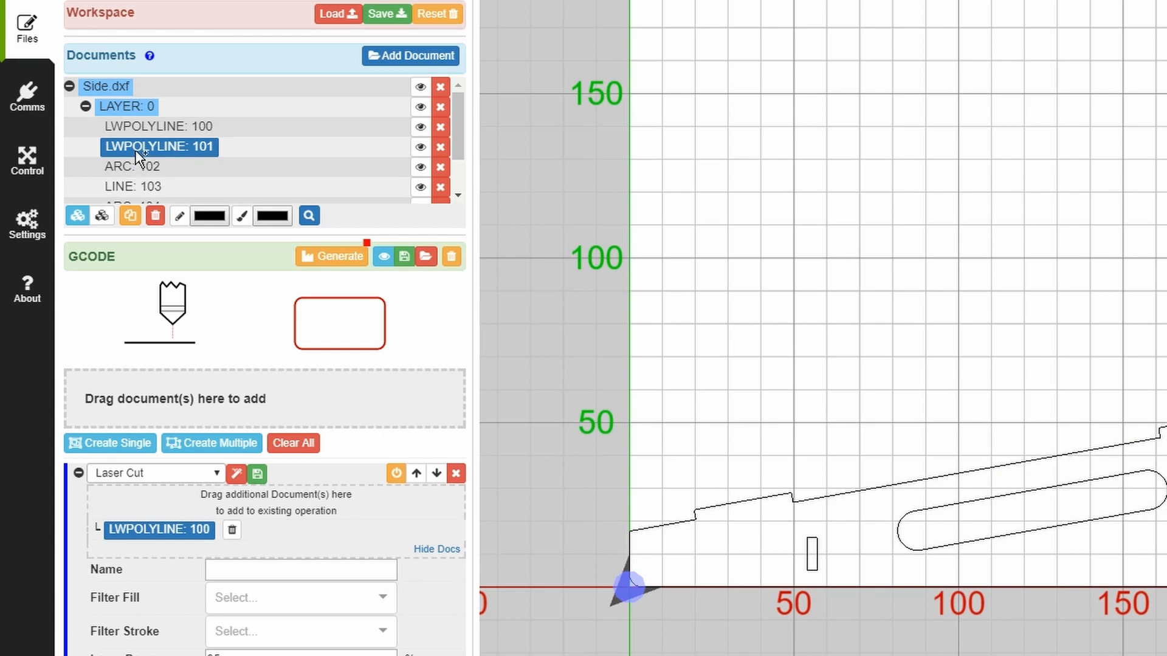
pyautogui.moveTo(133, 148); pyautogui.dragTo(176, 551)
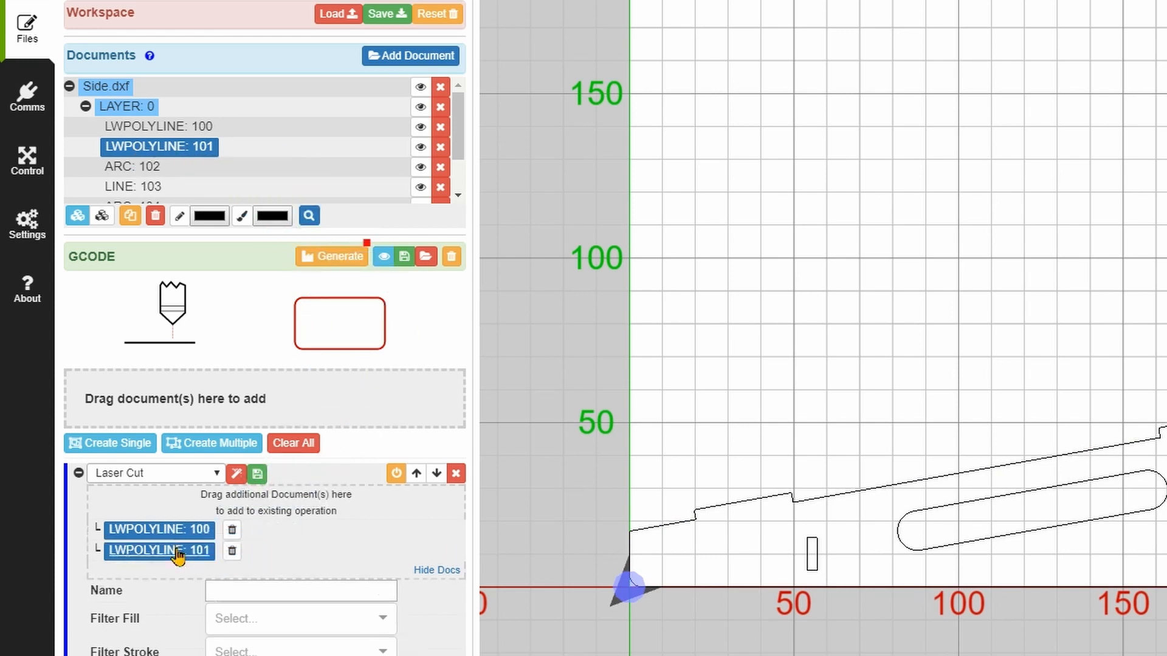
pyautogui.click(143, 173)
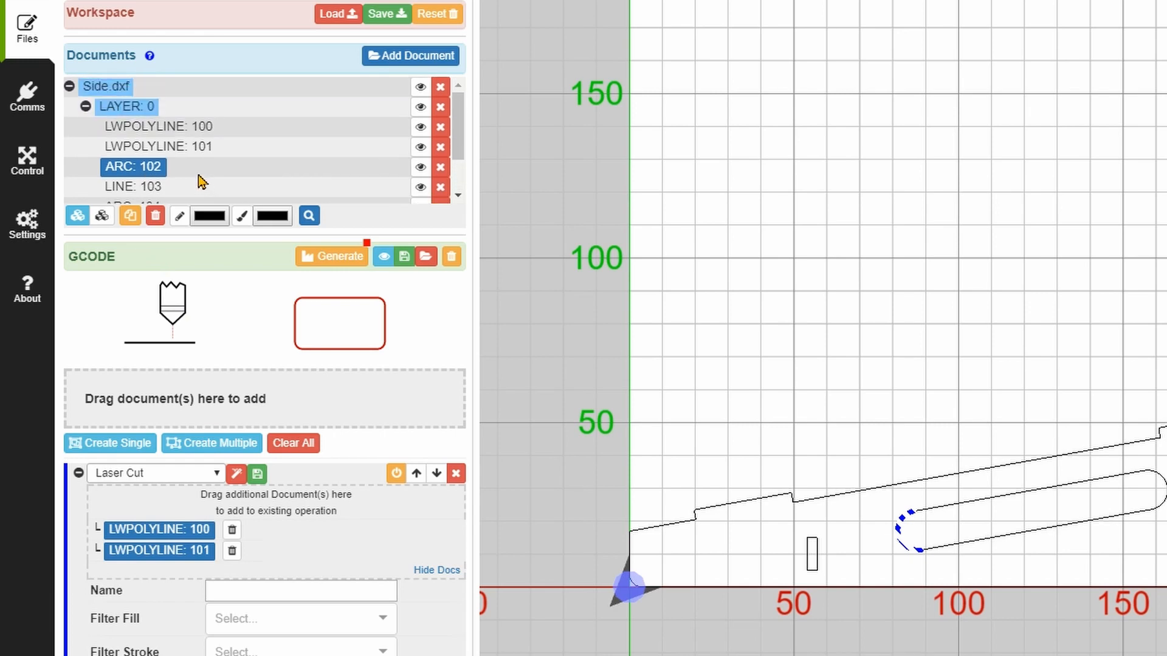
pyautogui.scroll(-1, 183, 182)
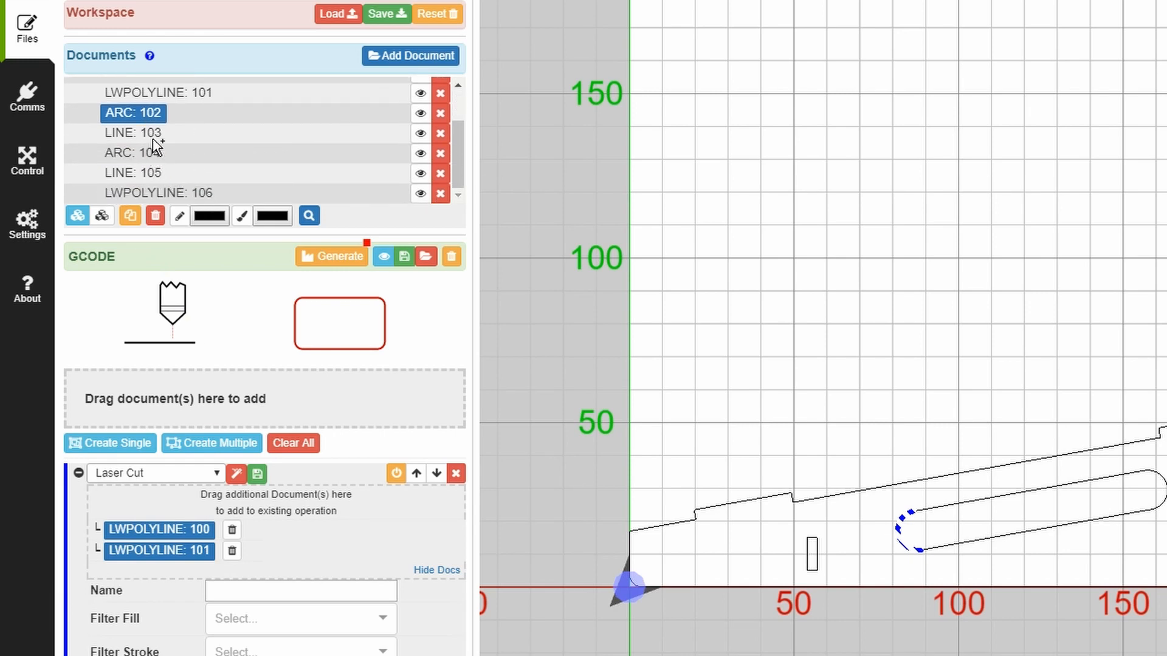
pyautogui.keyDown('ctrl'); pyautogui.click(149, 134); pyautogui.keyUp('ctrl')
pyautogui.keyDown('ctrl'); pyautogui.click(150, 153); pyautogui.keyUp('ctrl')
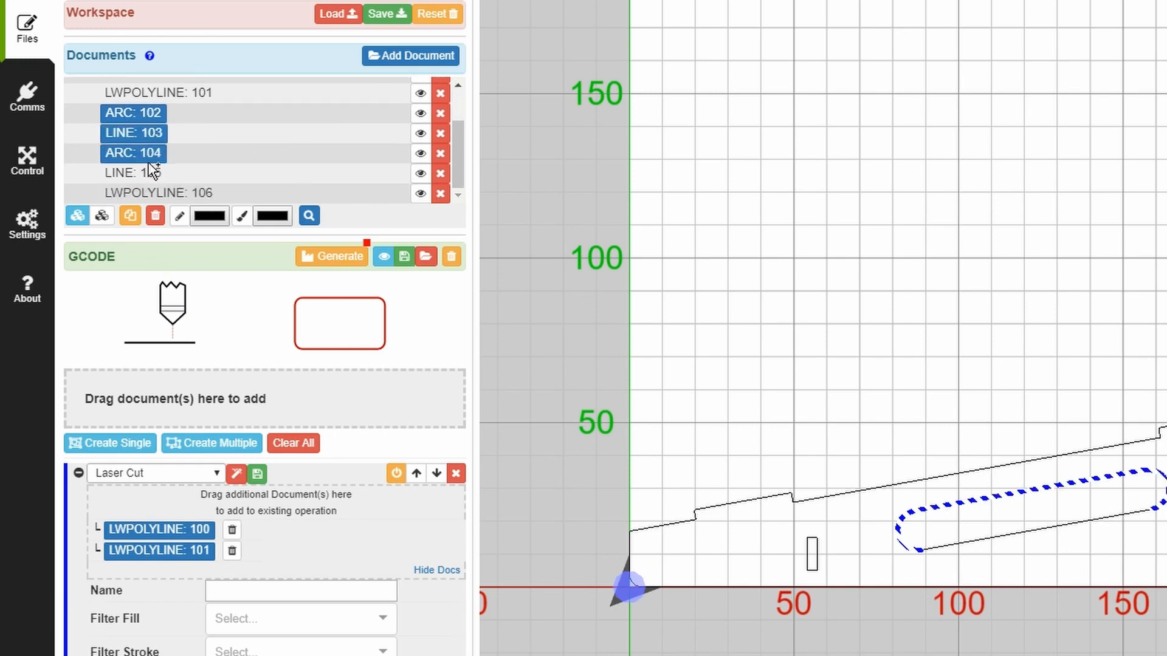
pyautogui.keyDown('ctrl'); pyautogui.click(152, 173); pyautogui.keyUp('ctrl')
pyautogui.keyDown('ctrl'); pyautogui.click(153, 193); pyautogui.keyUp('ctrl')
pyautogui.moveTo(135, 128); pyautogui.dragTo(172, 579)
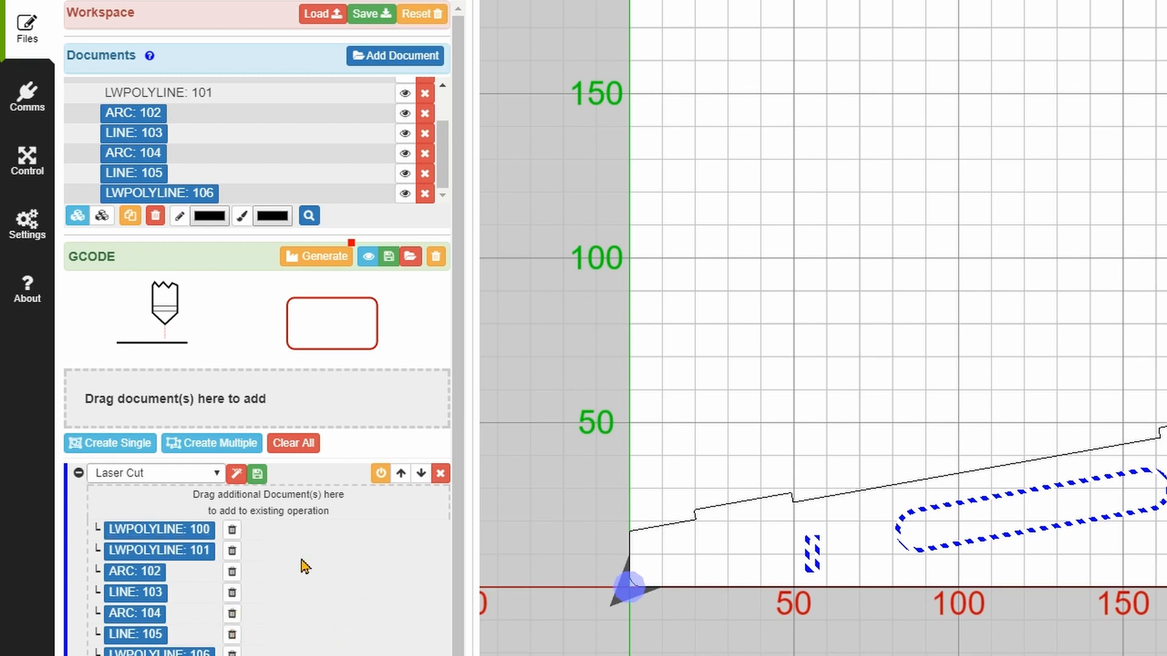
# Collapse the Laser Cut operation, generate its G-code, and clear the selection and fold up Side.dxf in the document tree.
pyautogui.click(79, 474)
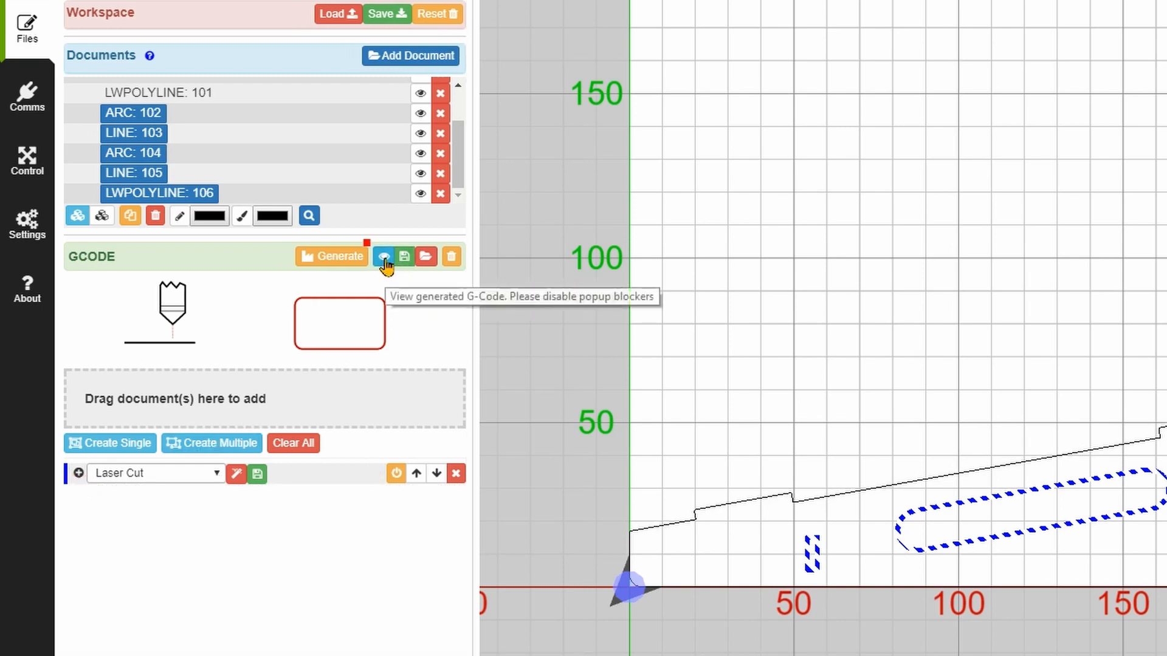
pyautogui.click(351, 261)
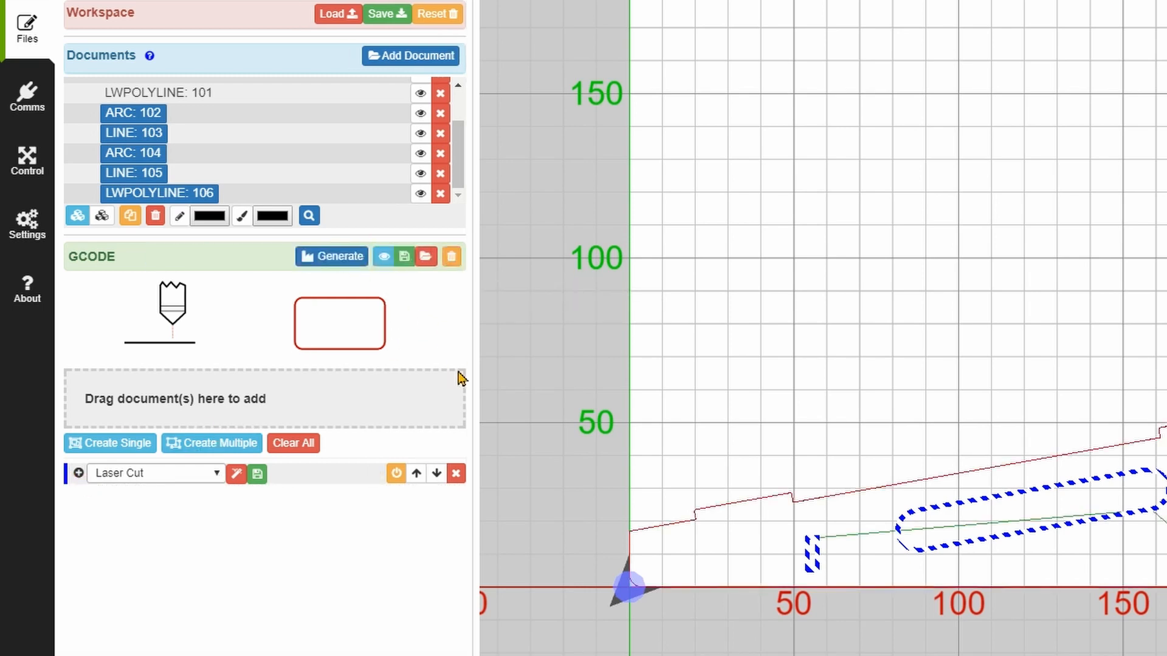
pyautogui.click(981, 394)
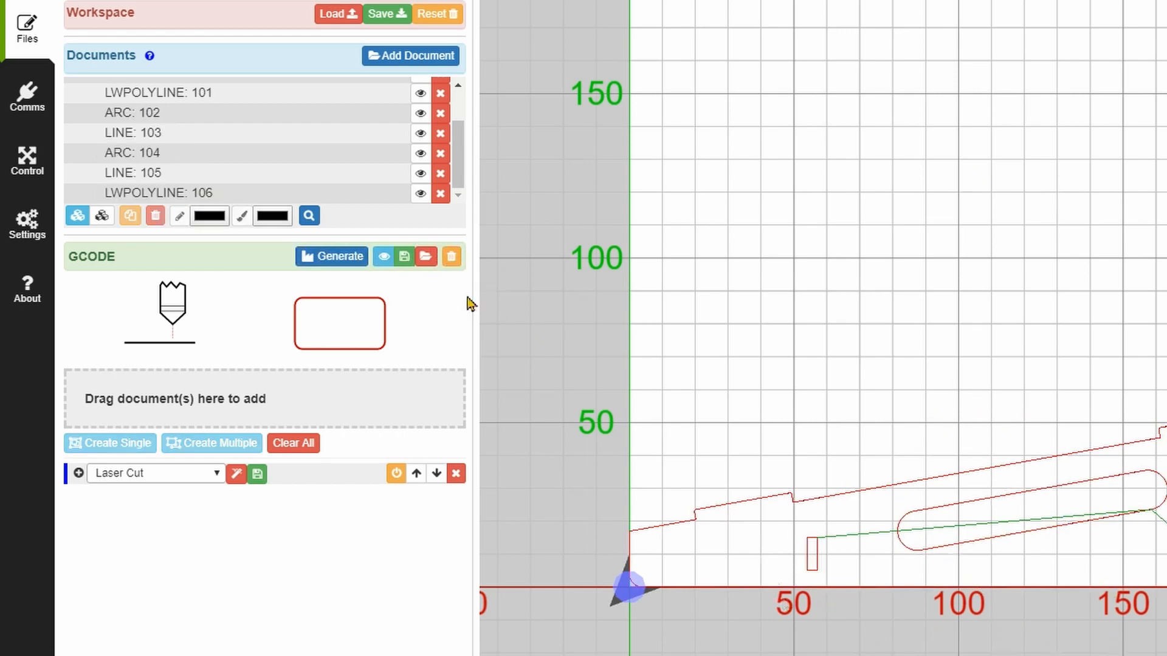
pyautogui.scroll(3, 328, 148)
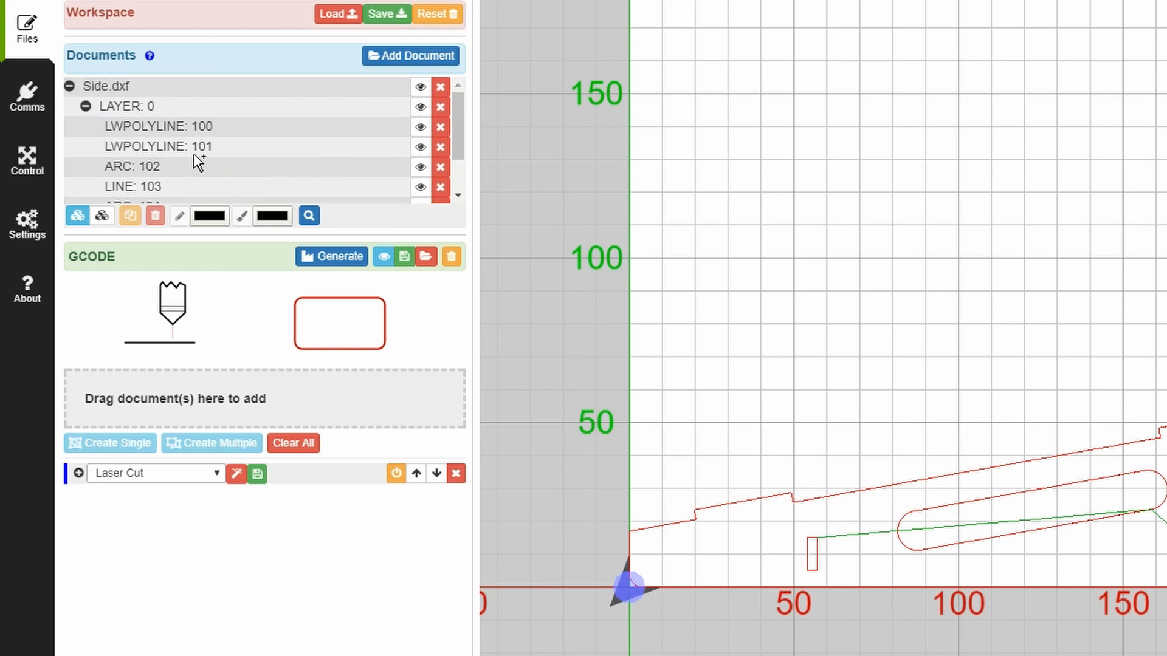
pyautogui.click(70, 87)
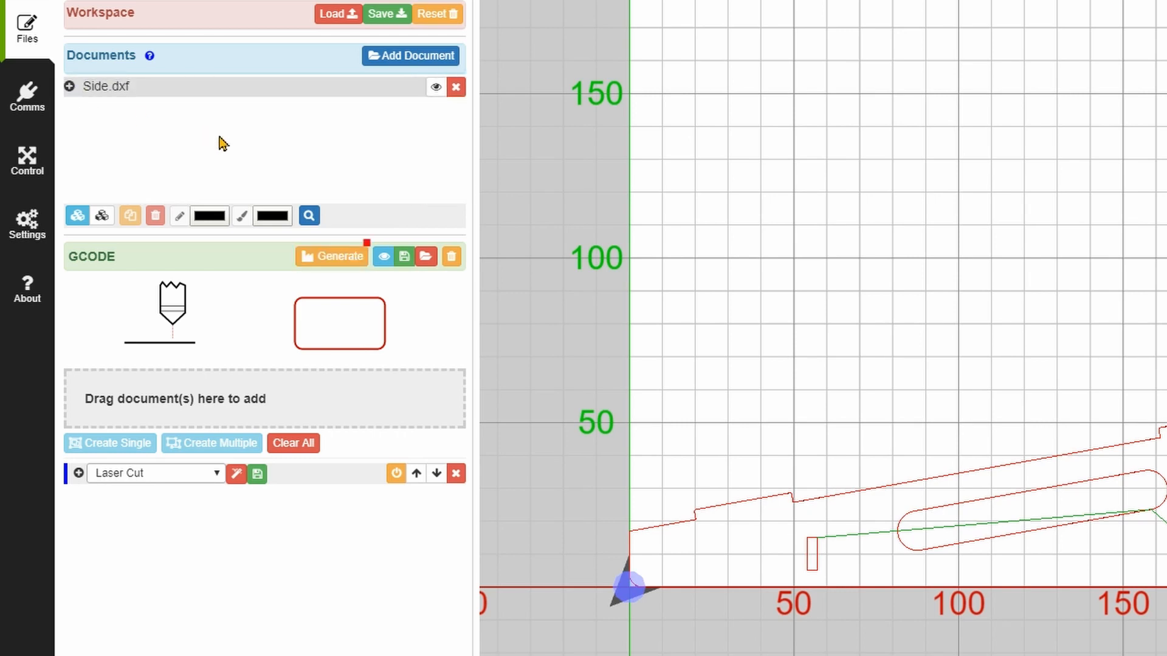
# Start adding another document and browse to the Plates folder inside Projects.
pyautogui.click(410, 58)
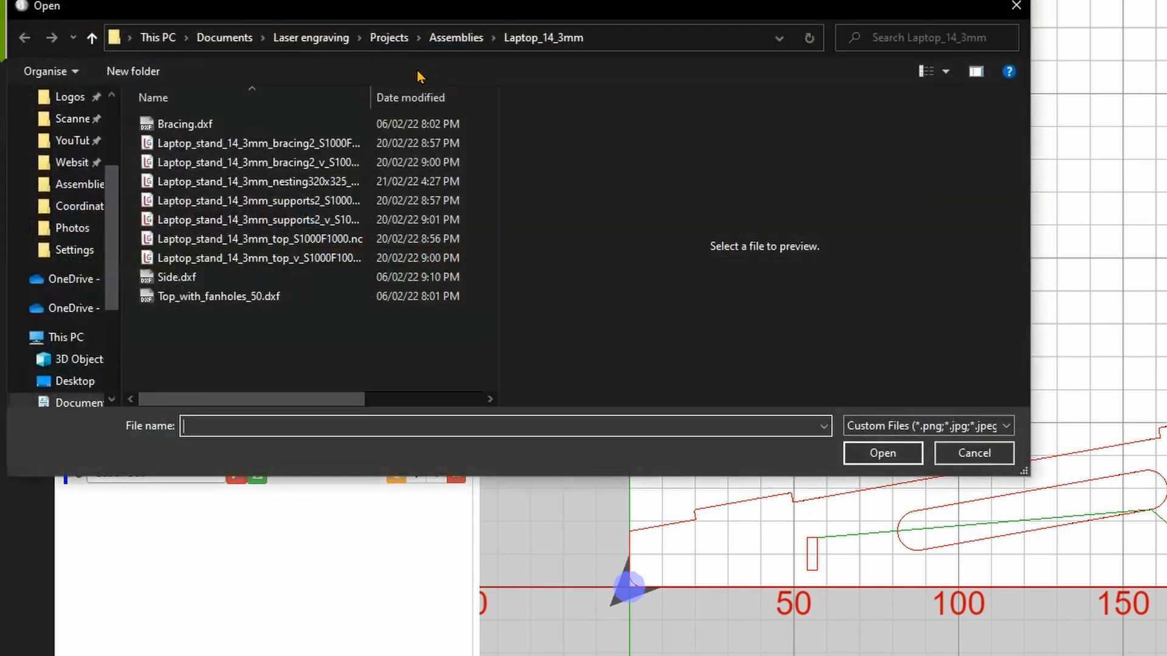
pyautogui.click(389, 38)
pyautogui.scroll(-2, 229, 337)
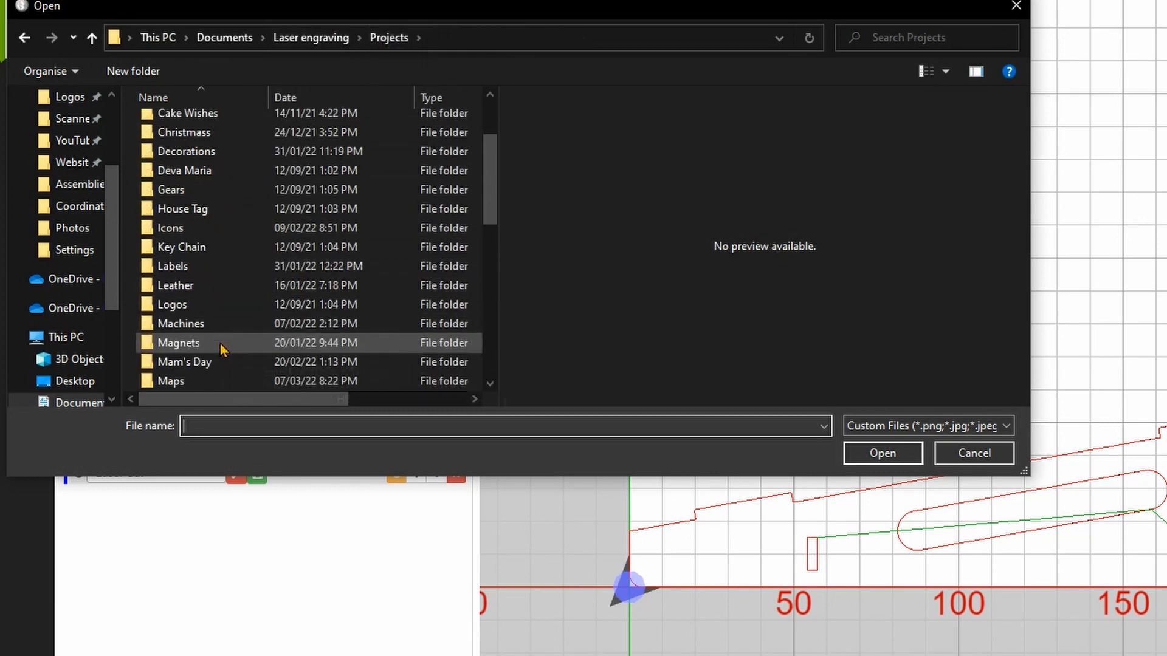
pyautogui.scroll(-2, 222, 348)
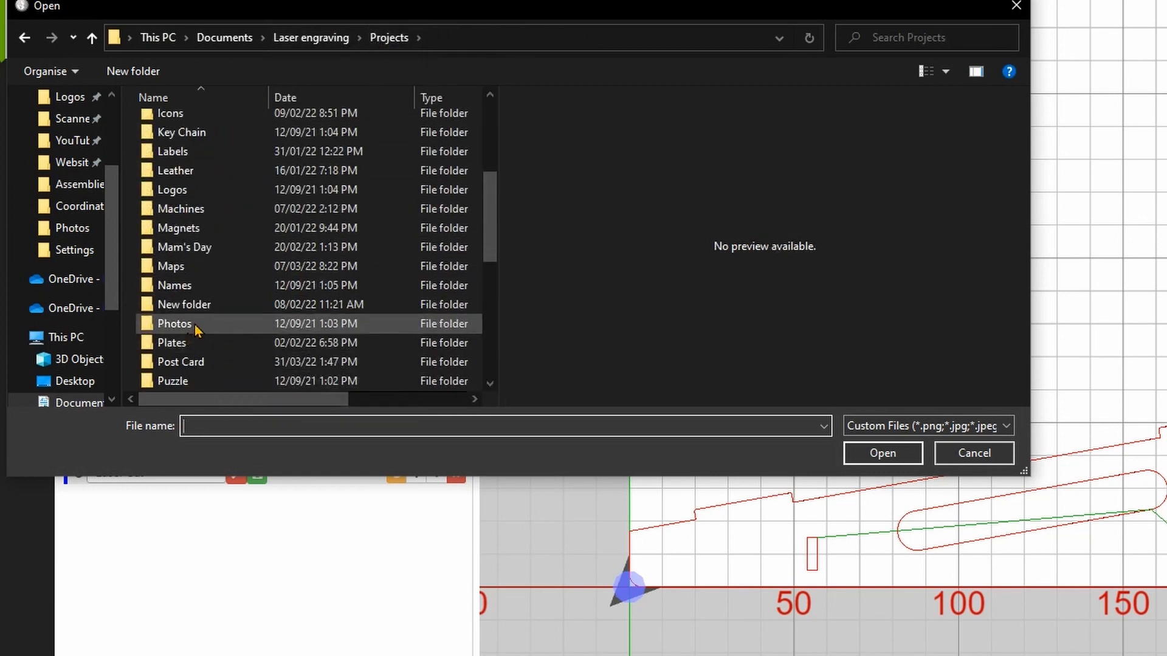
pyautogui.scroll(-1, 237, 371)
pyautogui.doubleClick(205, 292)
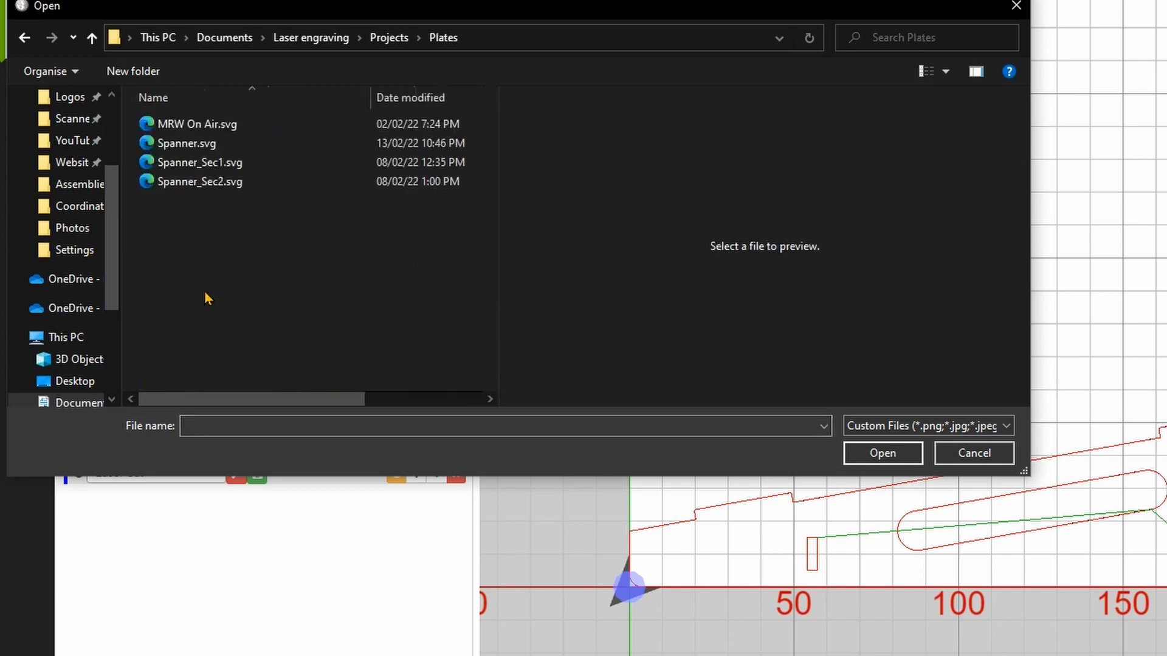
# Preview the SVG files in the Plates folder and add MRW On Air.svg to the workspace.
pyautogui.click(195, 143)
pyautogui.click(197, 124)
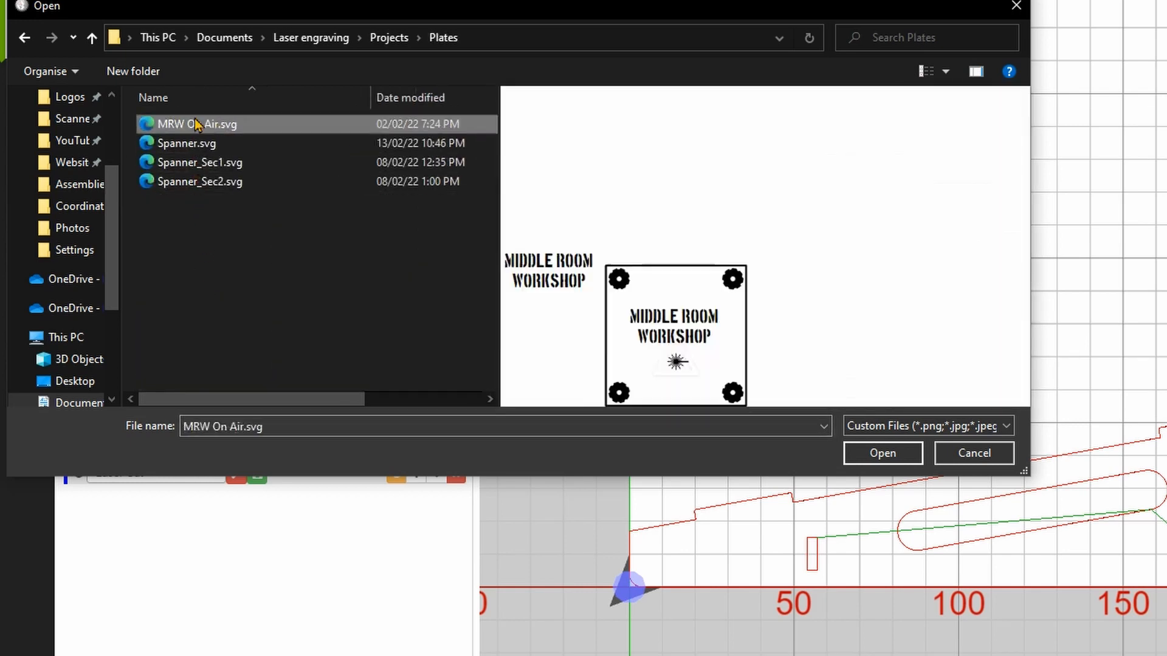
pyautogui.click(195, 163)
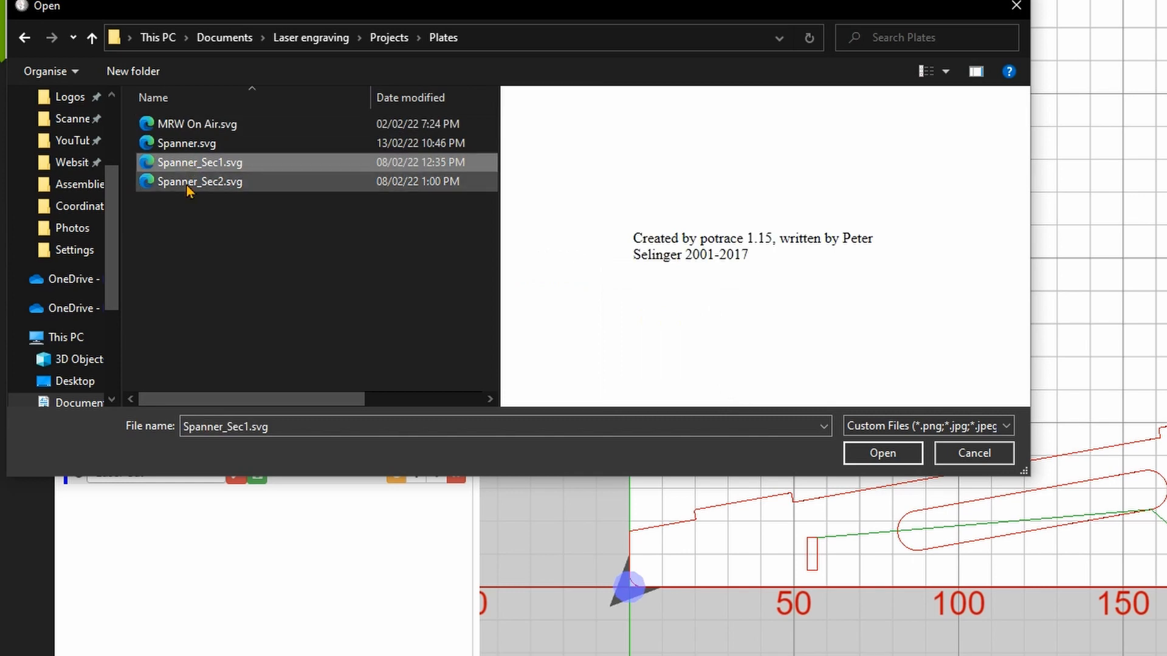
pyautogui.click(190, 183)
pyautogui.click(200, 126)
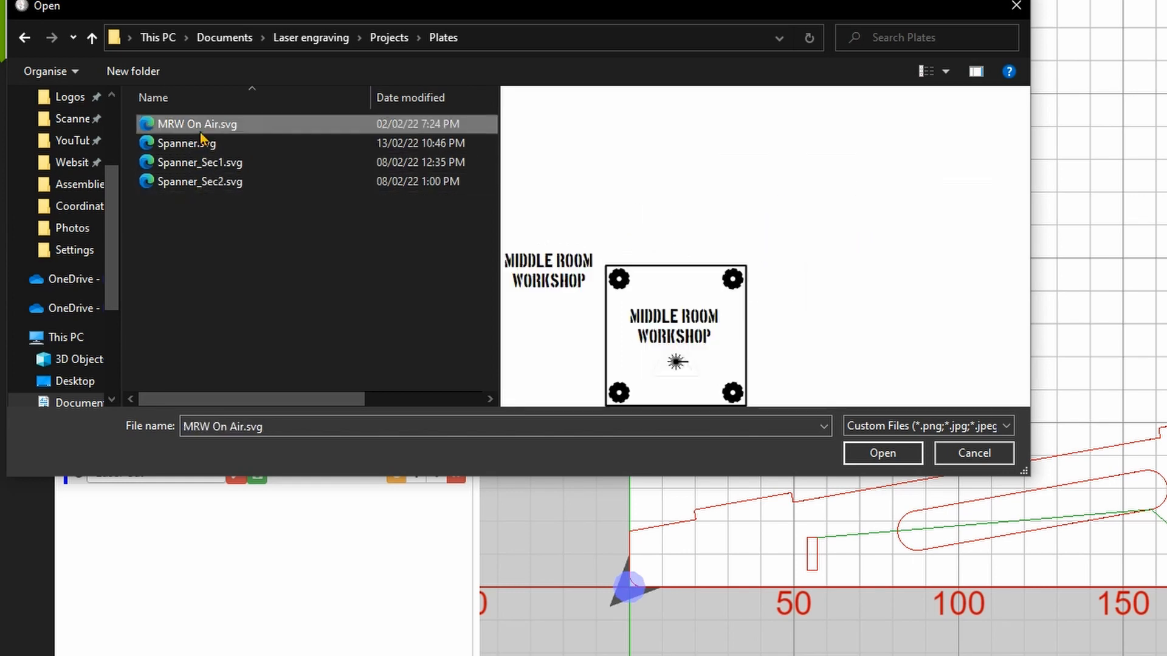
pyautogui.click(869, 455)
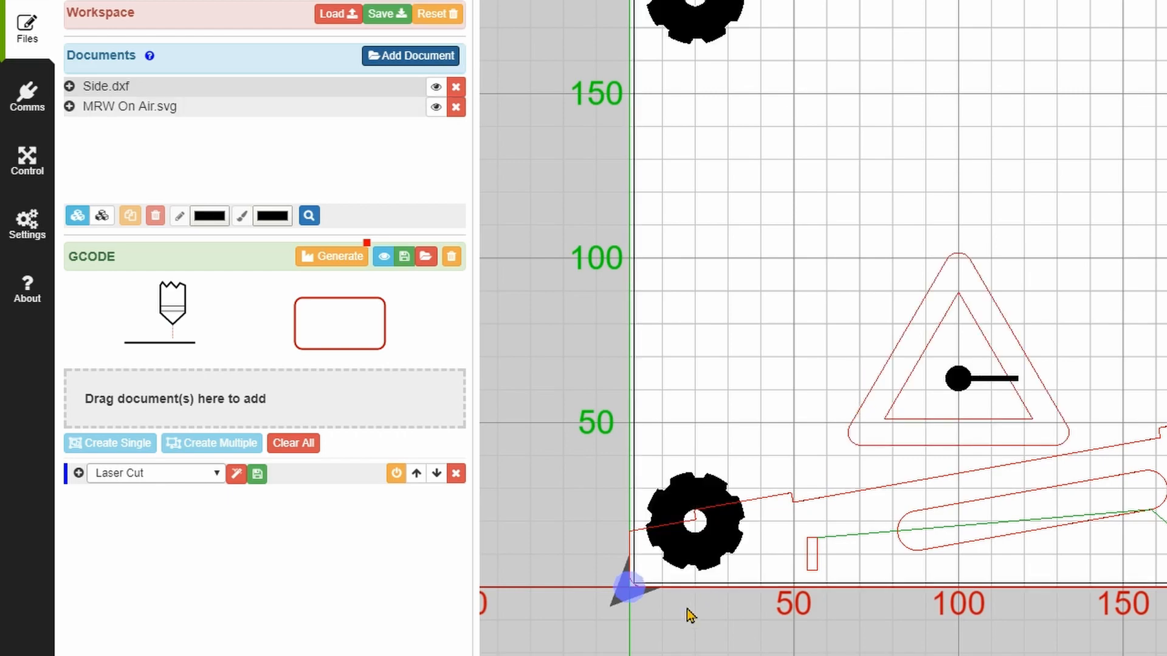
# Hide Side.dxf, move the whole MRW On Air.svg drawing up and to the right on the work area, and clear the selection.
pyautogui.scroll(-3, 672, 643)
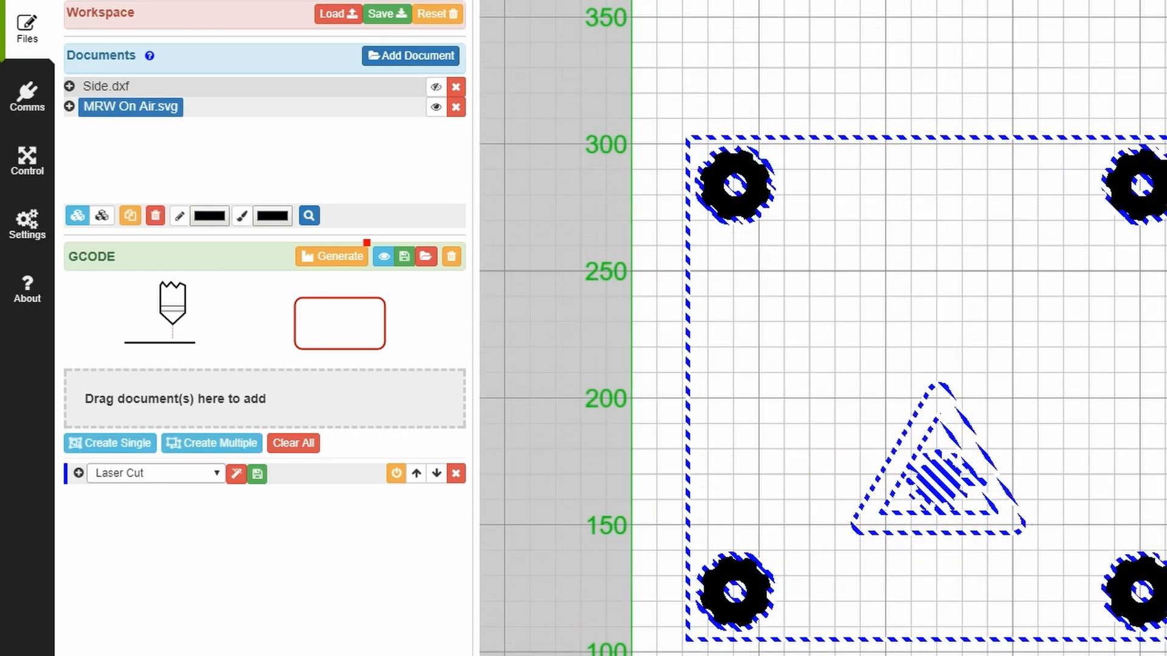
pyautogui.press('Escape')
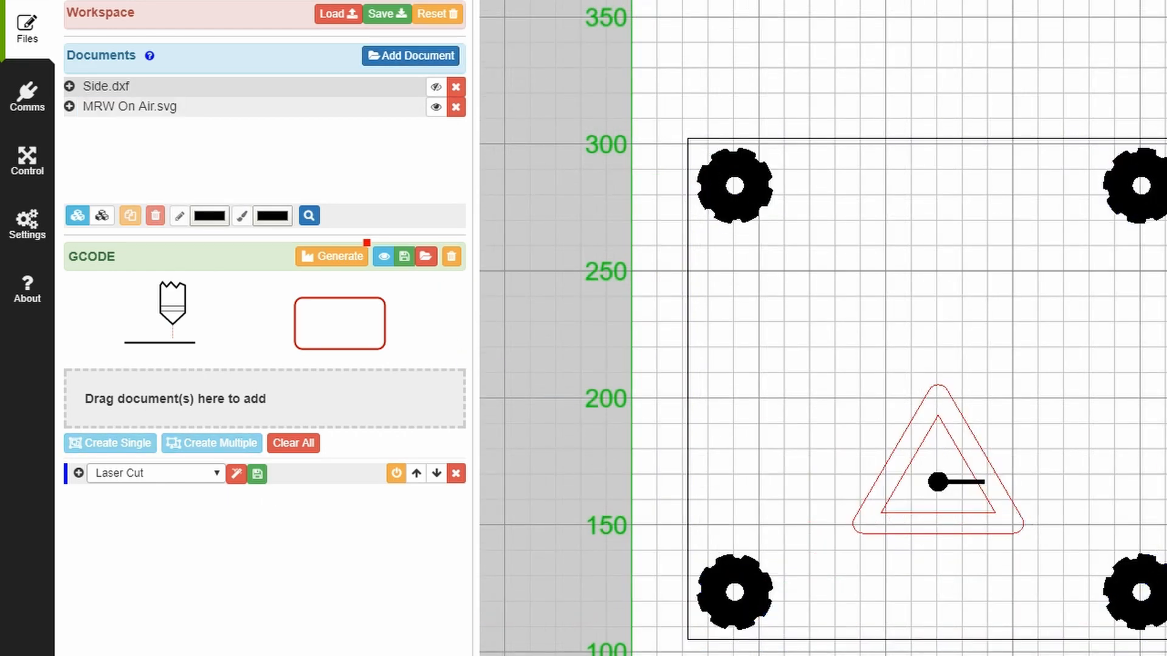
# Select only the lower-left gear shape of MRW On Air.svg and move it slightly to the right.
pyautogui.click(762, 593)
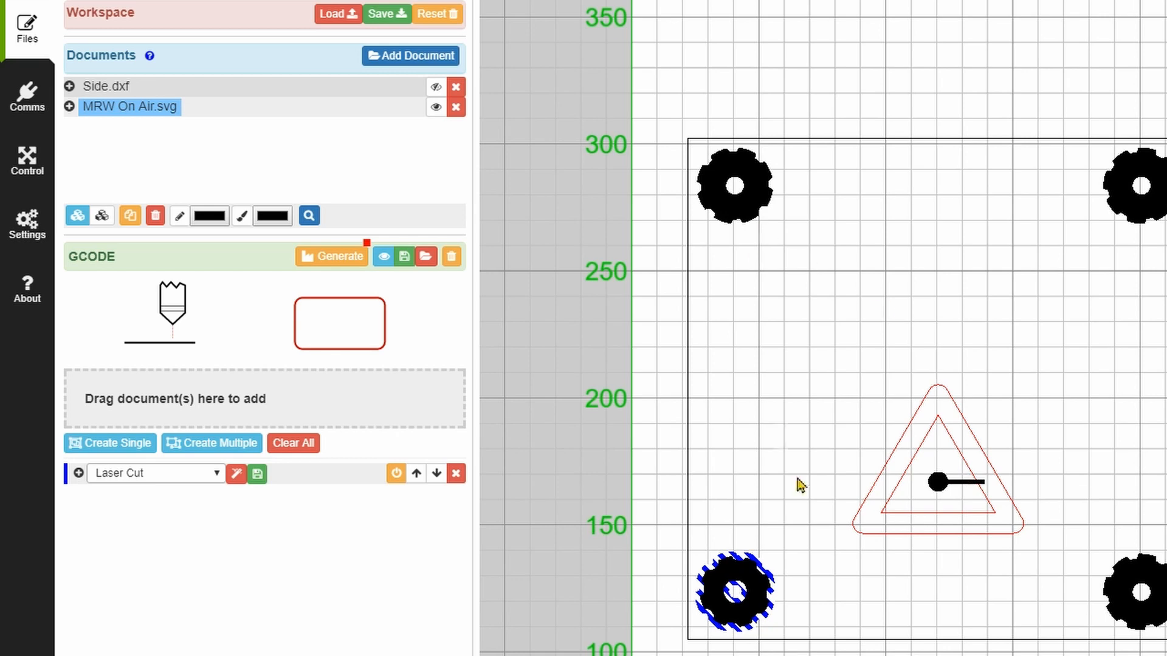
pyautogui.moveTo(768, 610); pyautogui.dragTo(783, 609)
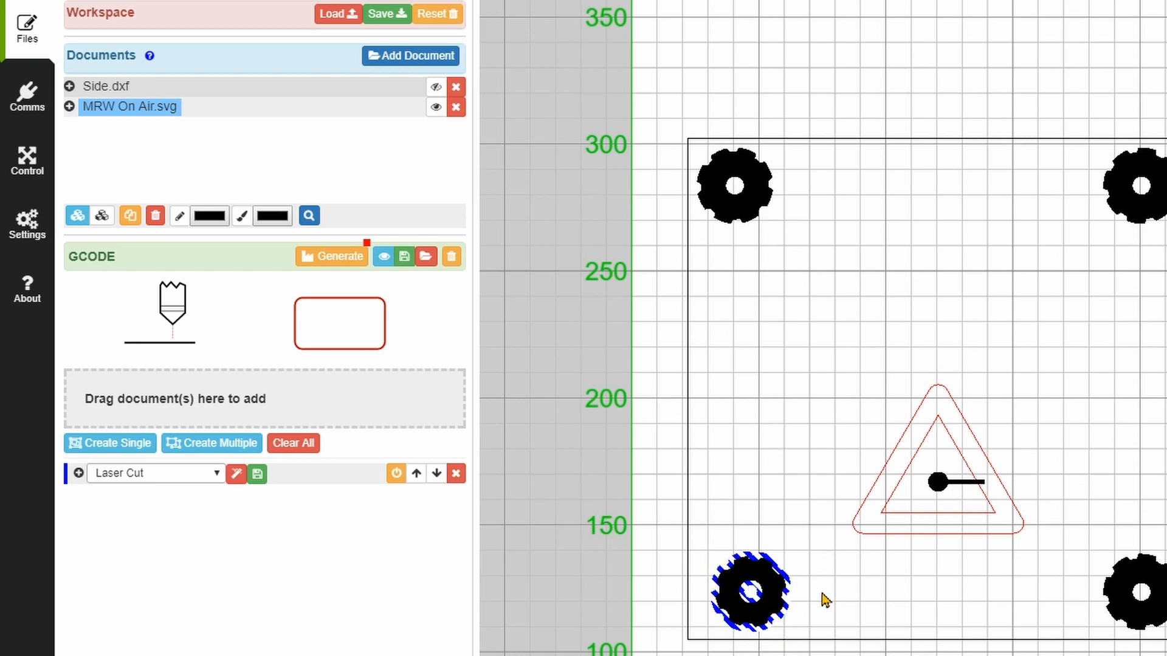
# Undo the lower-left gear's move, move the whole MRW On Air.svg drawing slightly up and to the right, and clear the selection.
pyautogui.hotkey('ctrl', 'z')
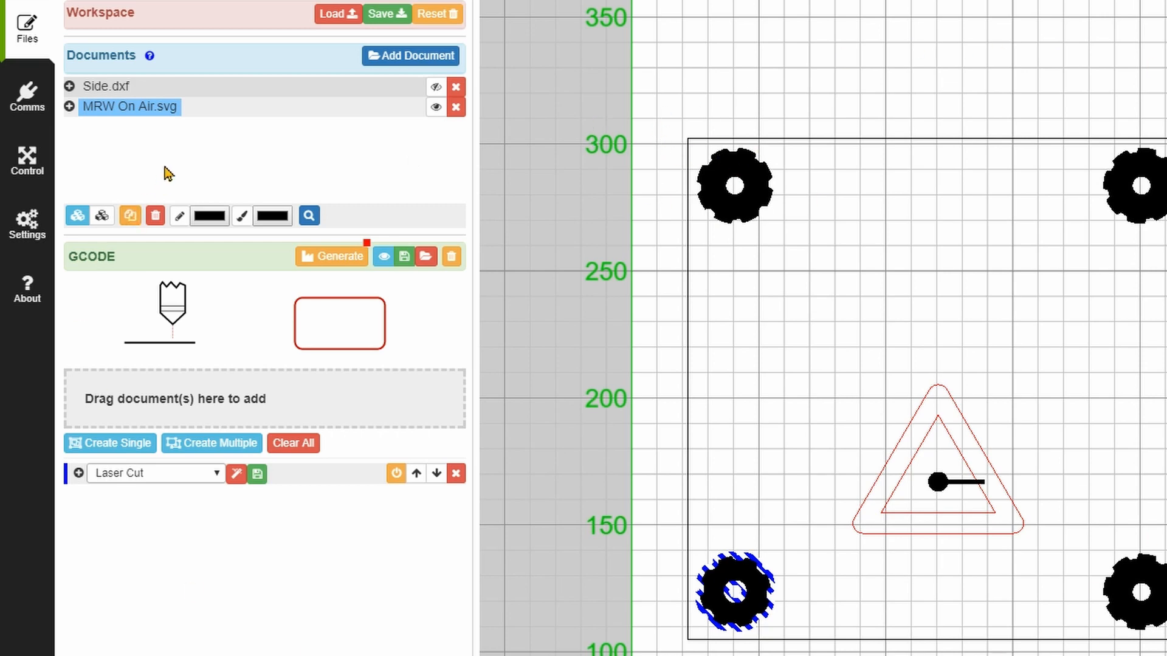
pyautogui.click(128, 110)
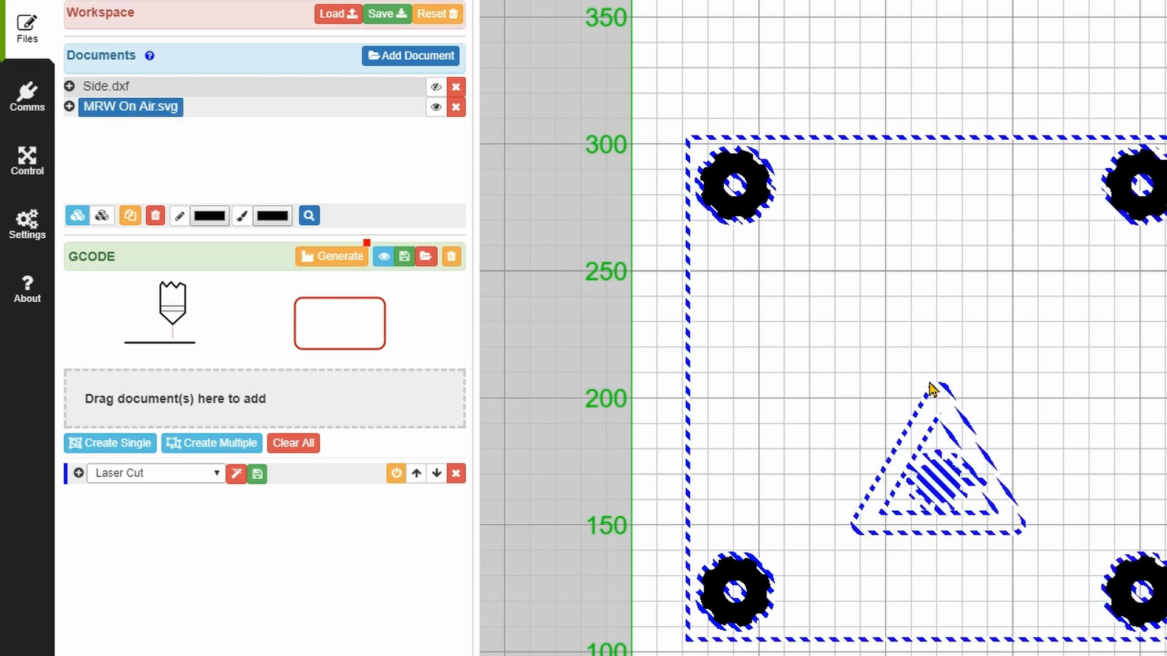
pyautogui.moveTo(923, 483); pyautogui.dragTo(933, 442)
pyautogui.click(1076, 556)
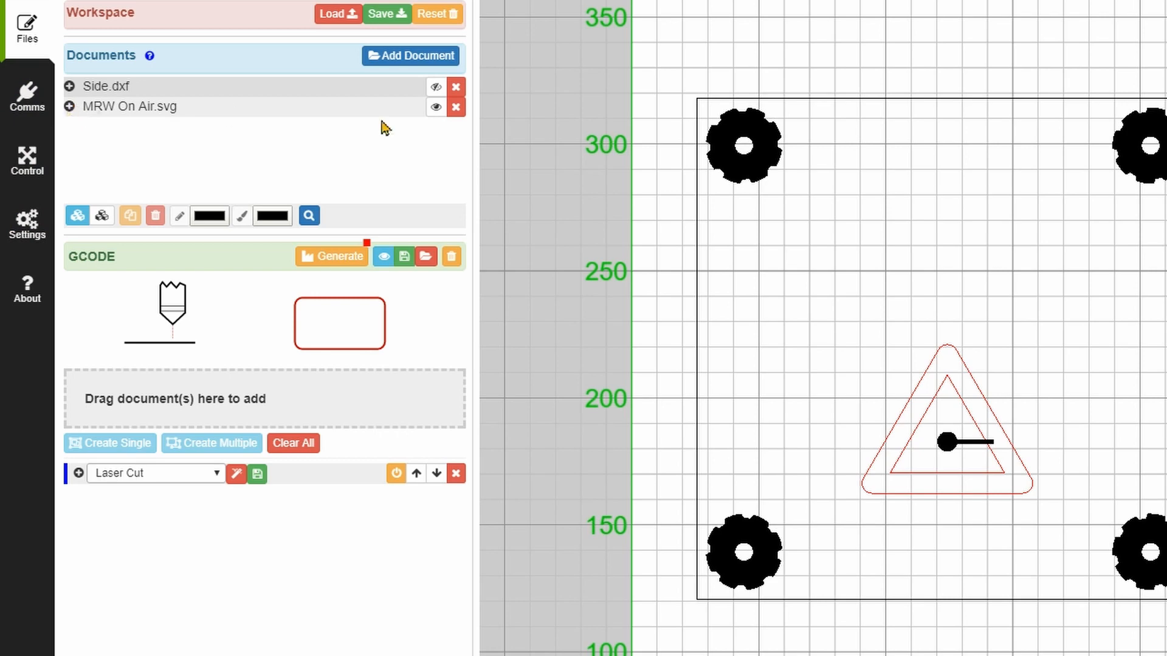
# Select all four corner gear shapes of the plate together and clear the selection.
pyautogui.click(763, 158)
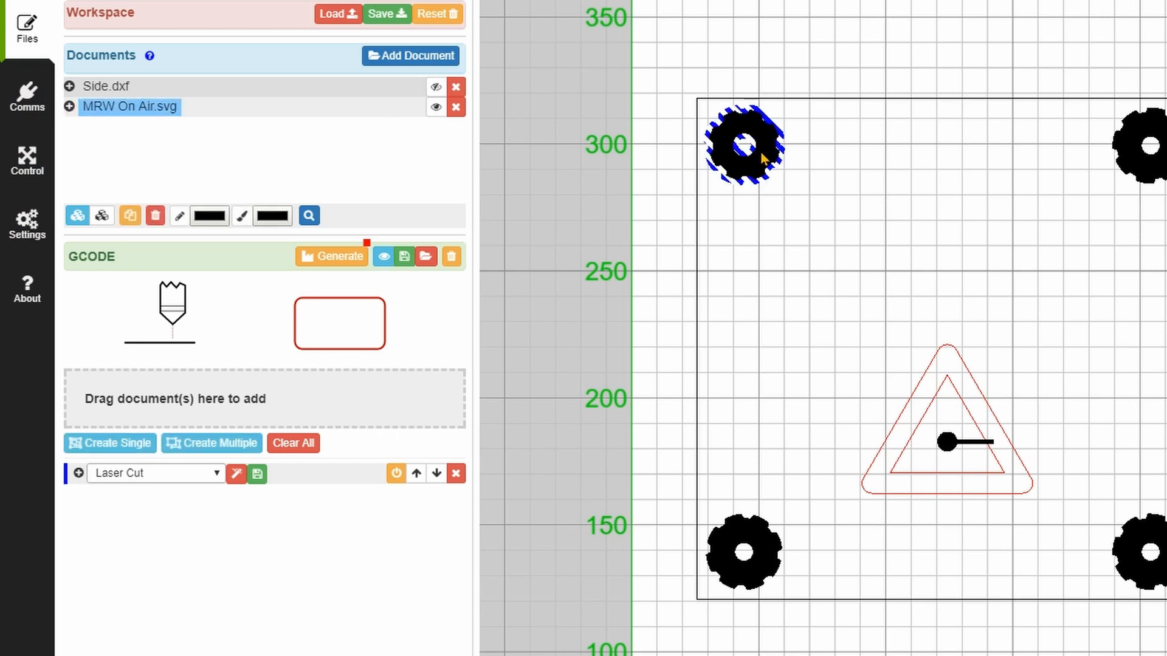
pyautogui.click(1156, 163)
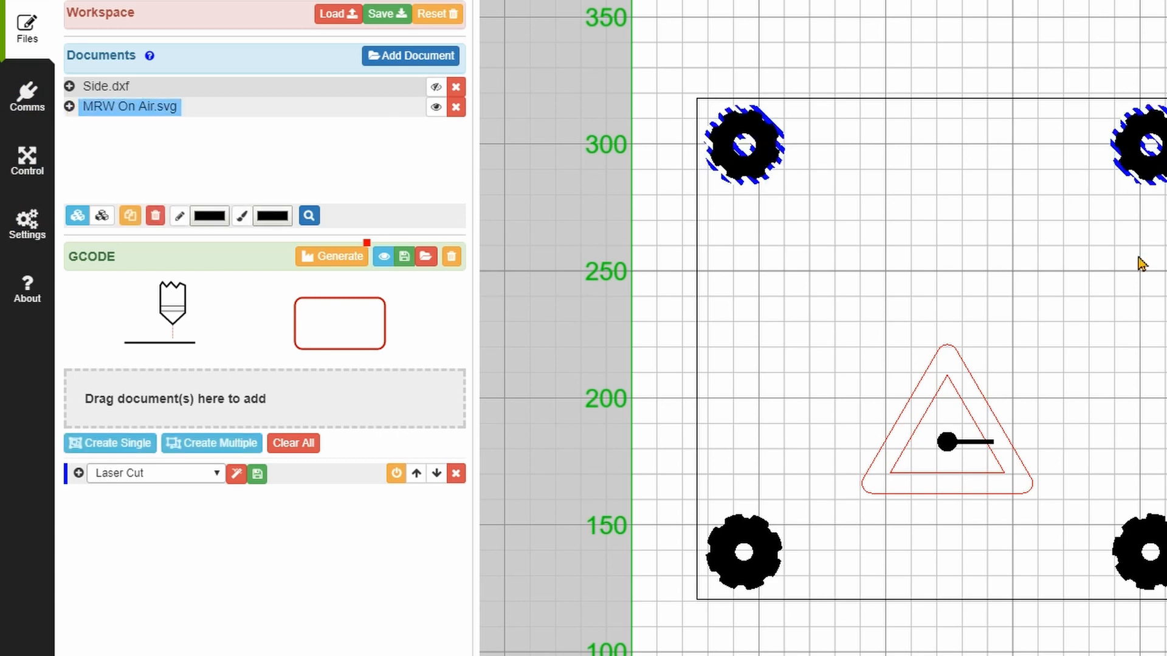
pyautogui.click(779, 566)
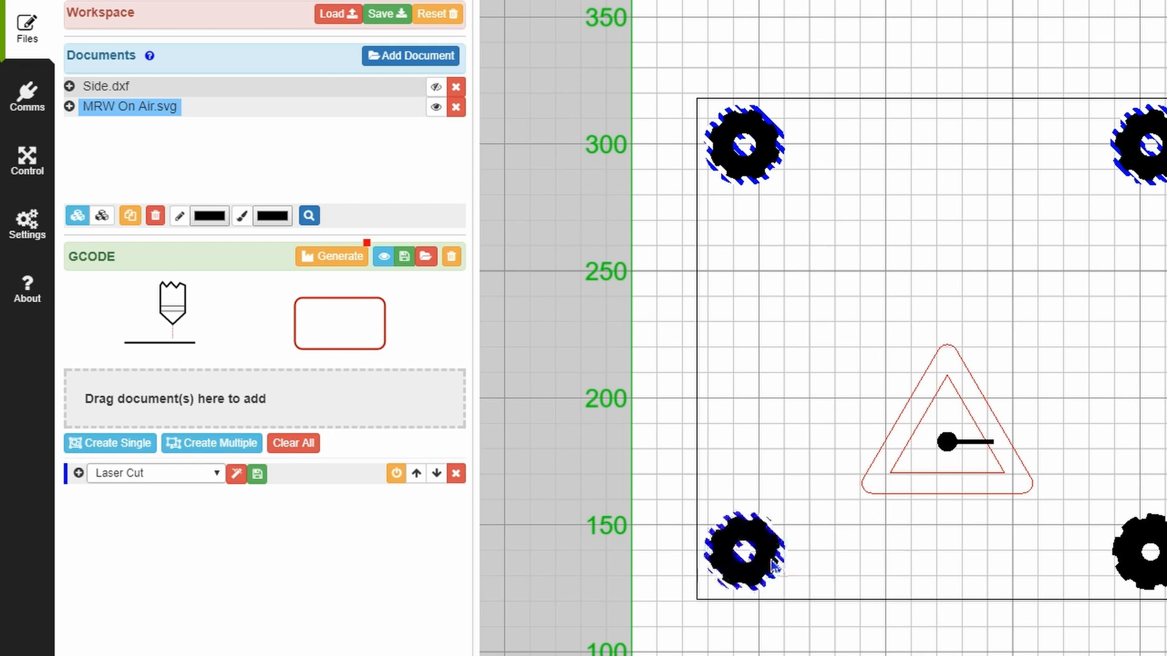
pyautogui.click(1124, 575)
pyautogui.click(1004, 544)
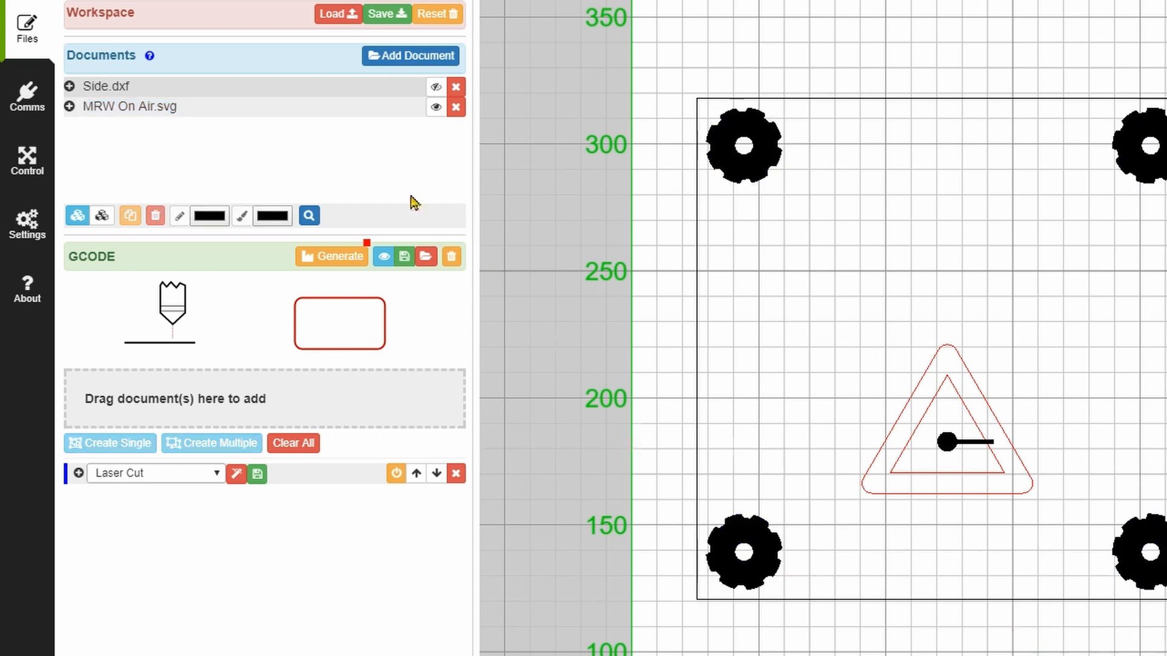
# Expand MRW On Air.svg down to the paths in group g831 and create a single operation from the outline path rect841.
pyautogui.click(70, 106)
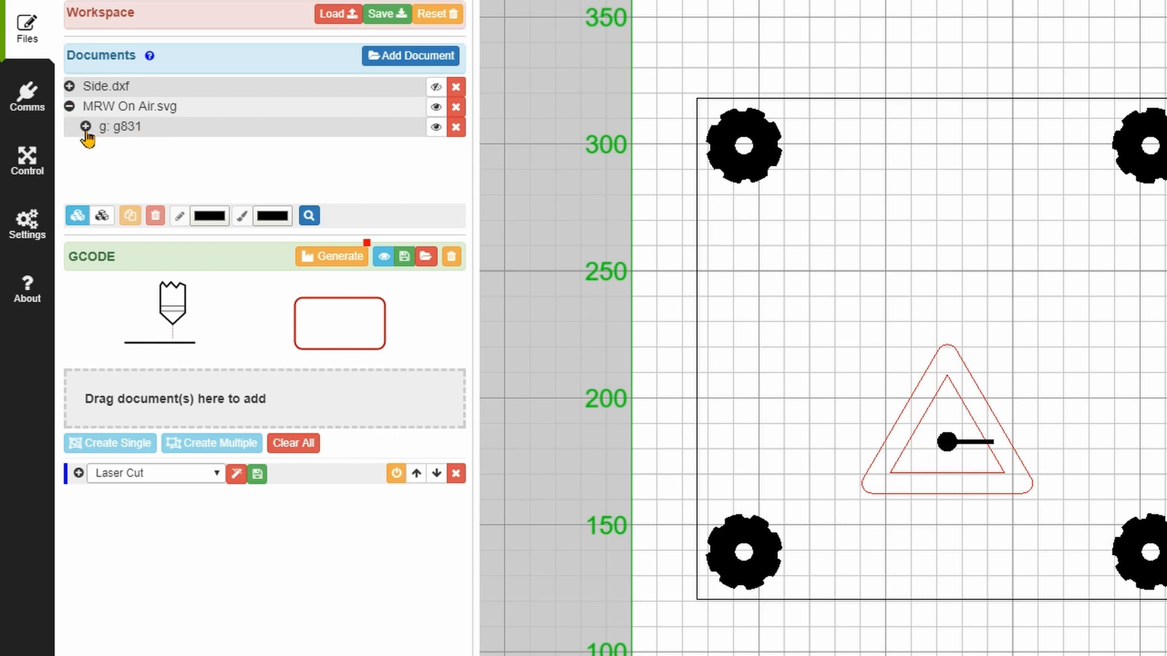
pyautogui.click(85, 127)
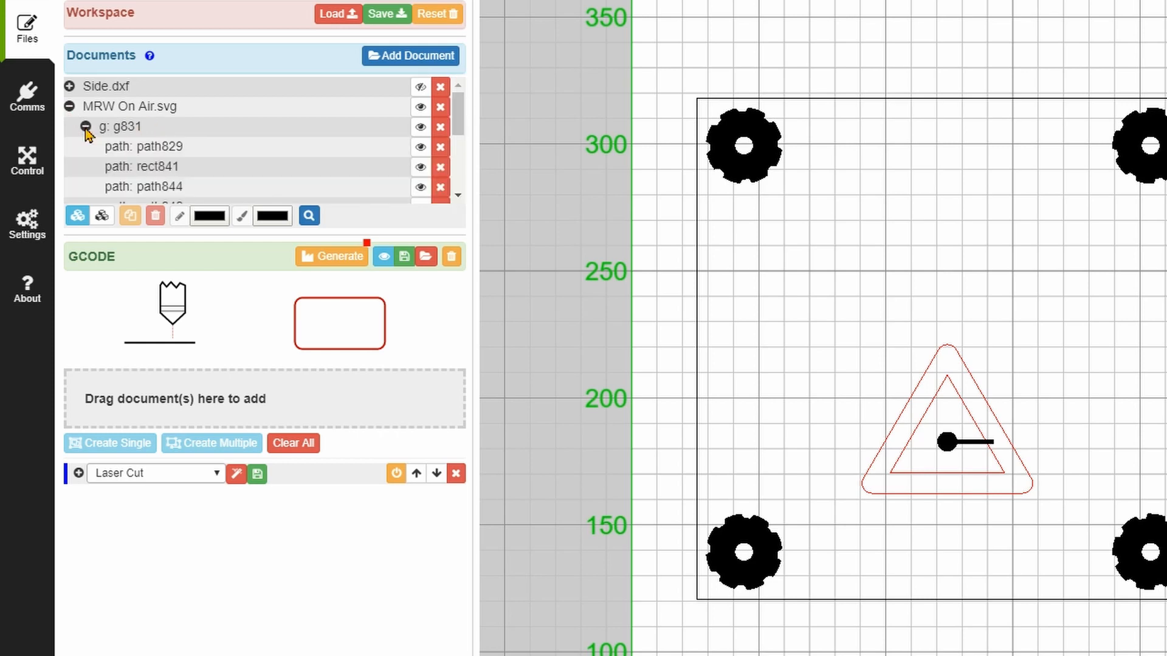
pyautogui.click(120, 148)
pyautogui.click(135, 168)
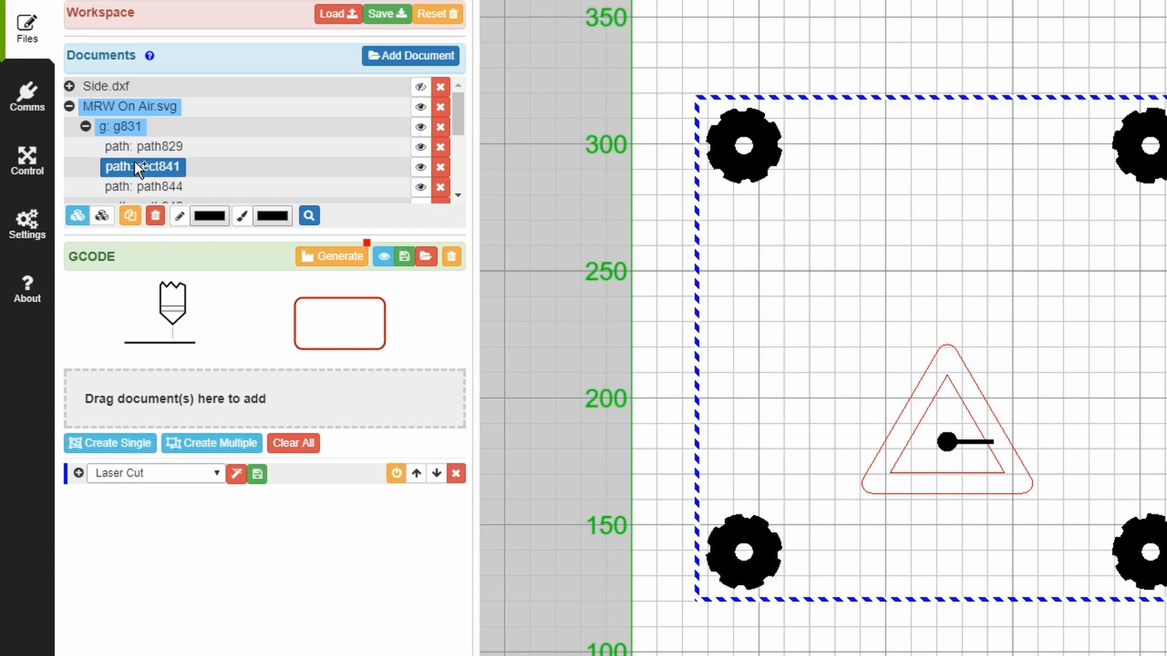
pyautogui.click(145, 145)
pyautogui.click(142, 168)
pyautogui.click(100, 444)
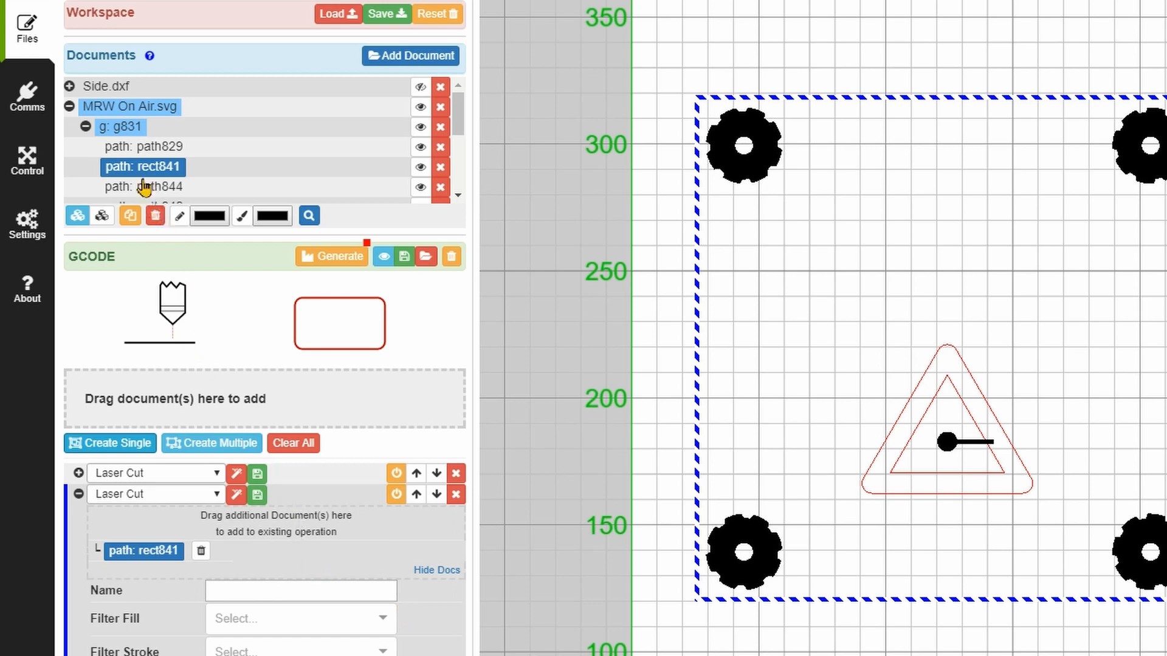
# Add path rect841 to the first Laser Cut operation, remove it from there again and collapse that operation.
pyautogui.click(78, 474)
pyautogui.moveTo(155, 167); pyautogui.dragTo(216, 612)
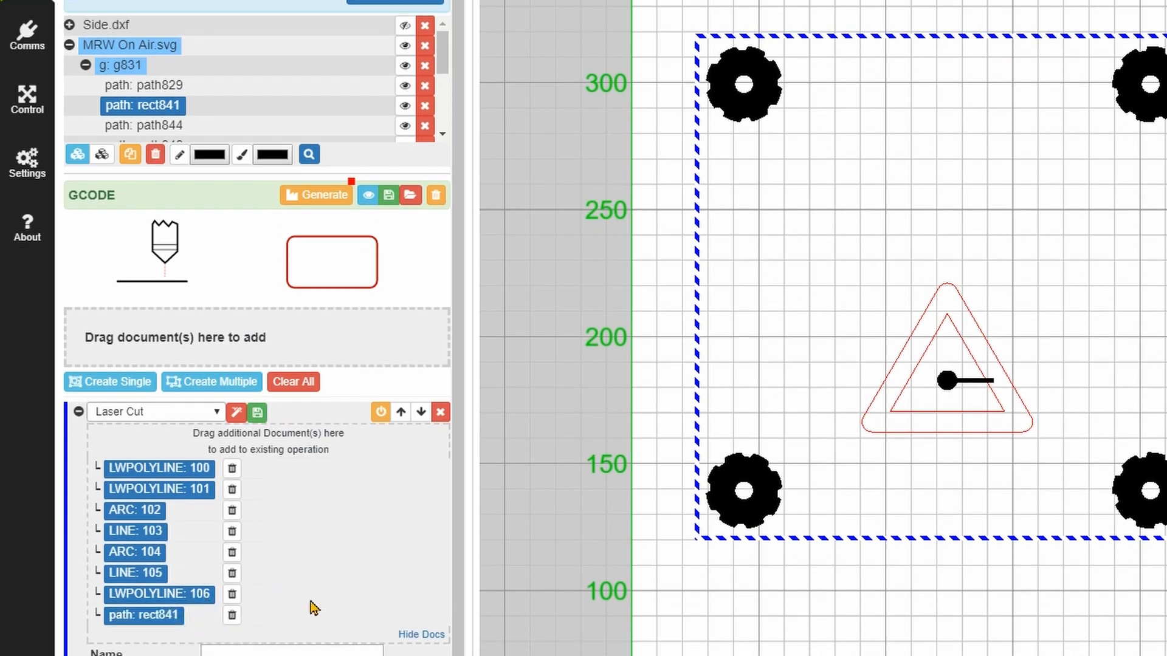
pyautogui.click(232, 615)
pyautogui.click(78, 411)
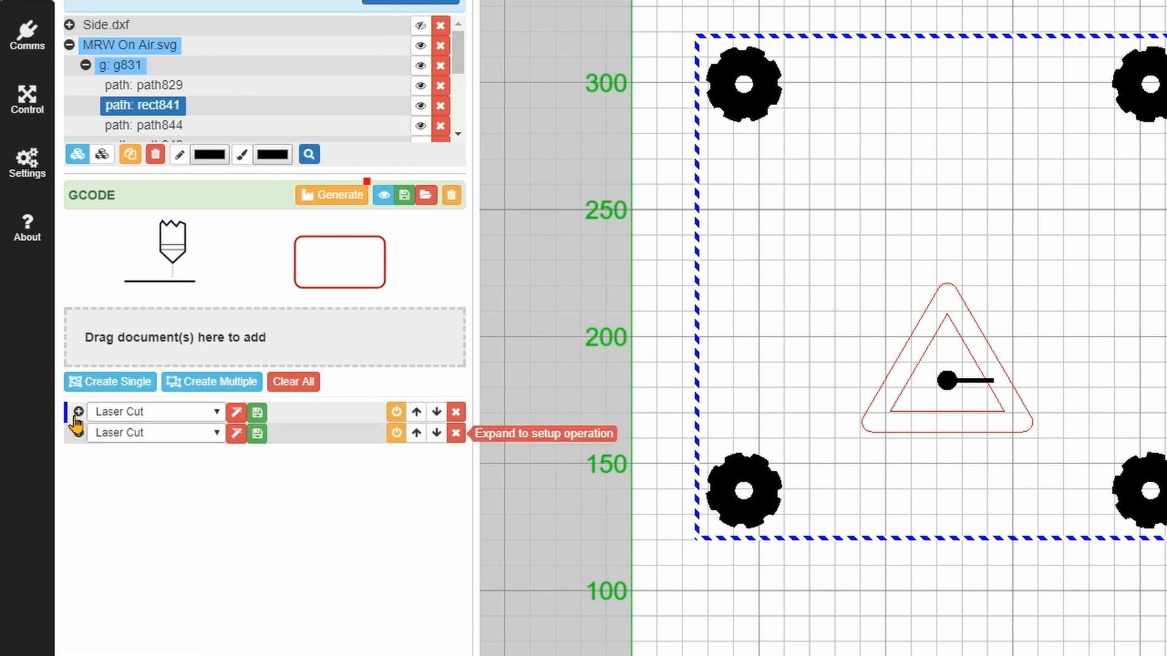
# Change the rect841 operation's type to Laser Cut Inside and open its Laser Diameter value for editing.
pyautogui.click(170, 435)
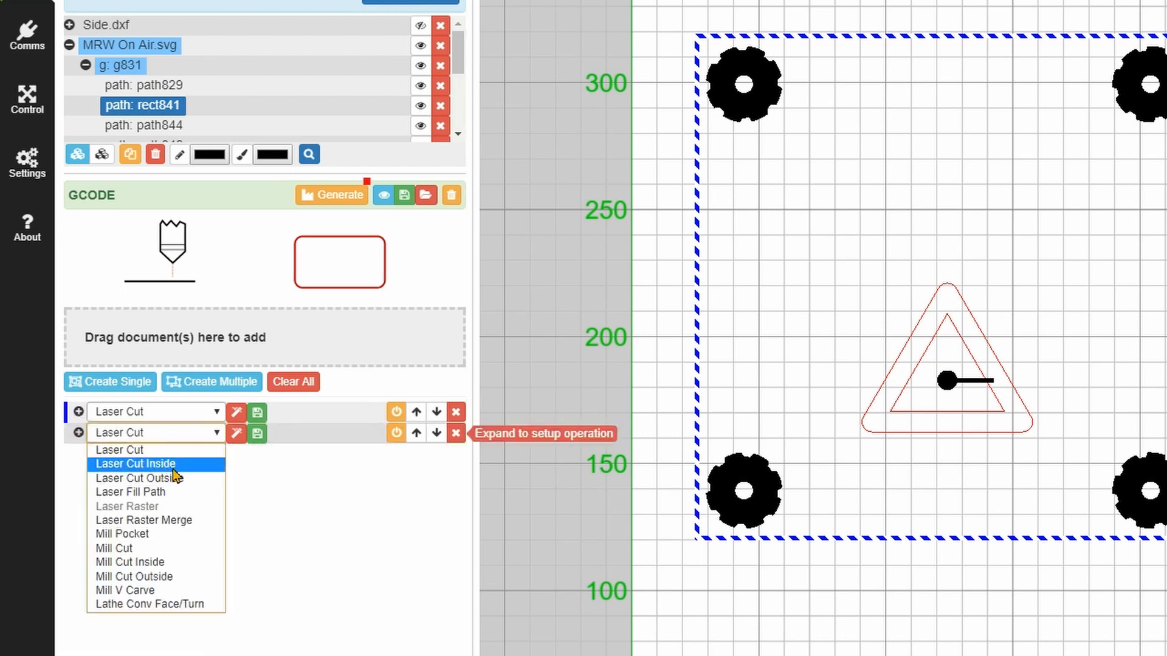
pyautogui.click(174, 467)
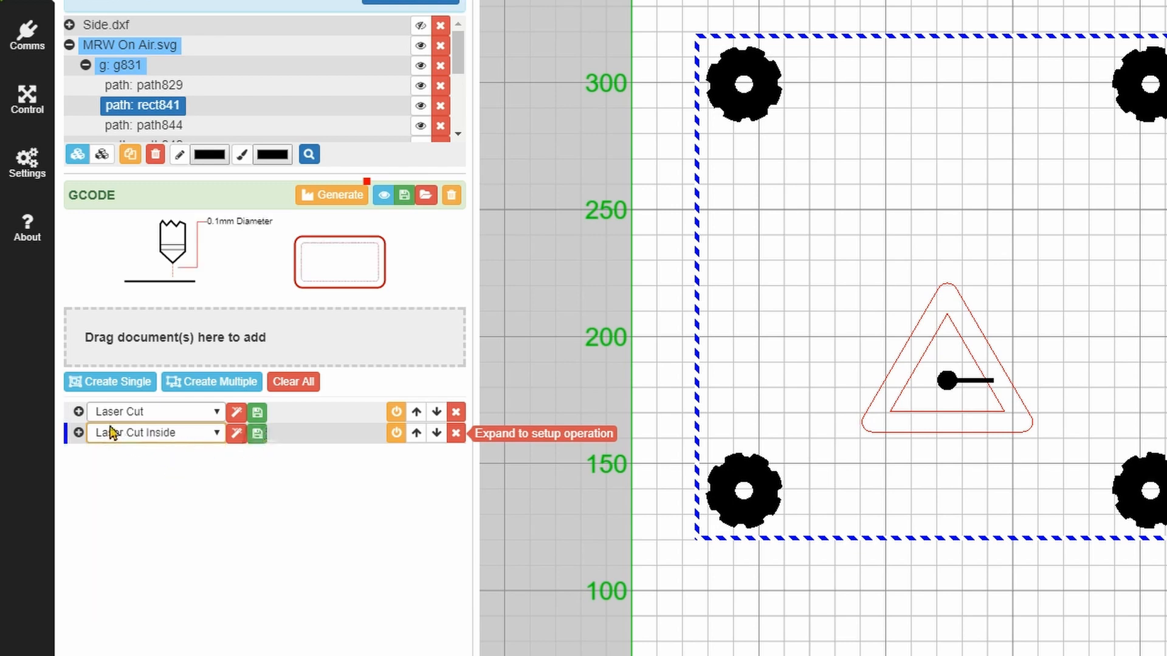
pyautogui.click(79, 433)
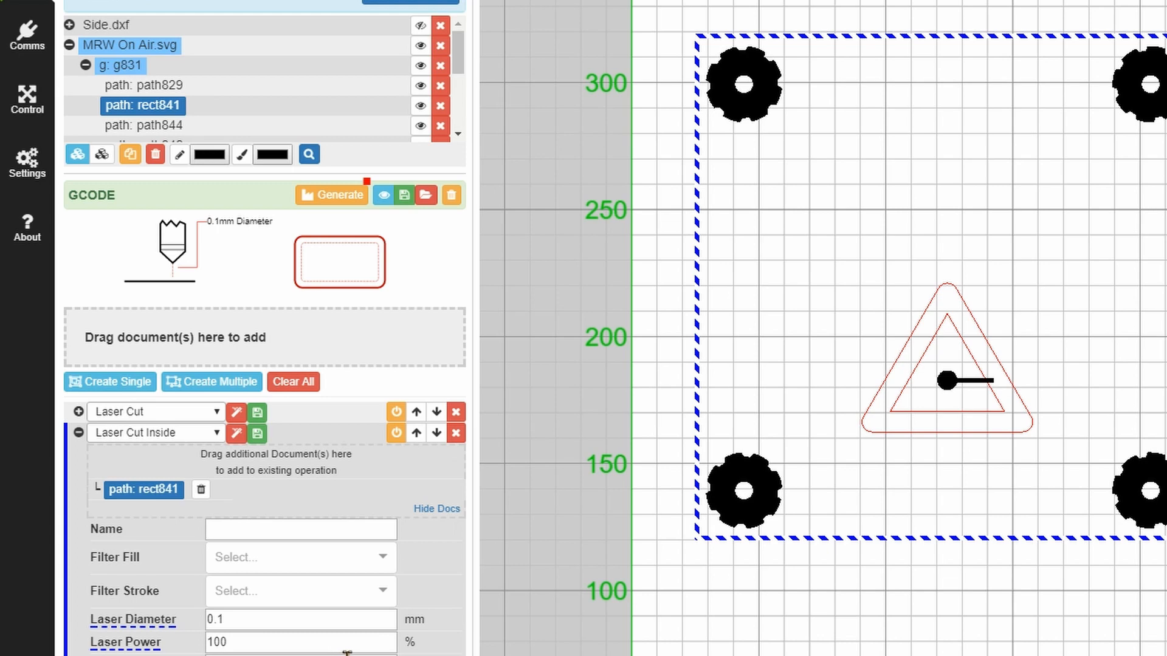
pyautogui.click(263, 621)
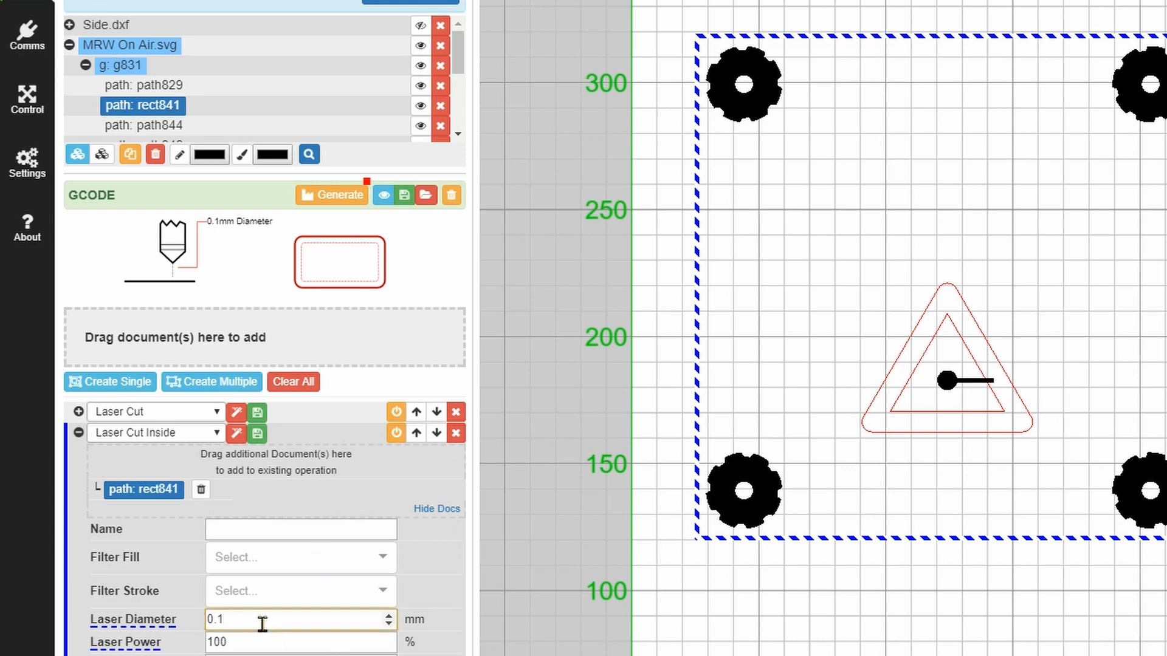
pyautogui.moveTo(217, 620); pyautogui.dragTo(261, 626)
# Apply the PlyWood 3mm cutting preset to the rect841 operation and review its name and settings.
pyautogui.click(241, 441)
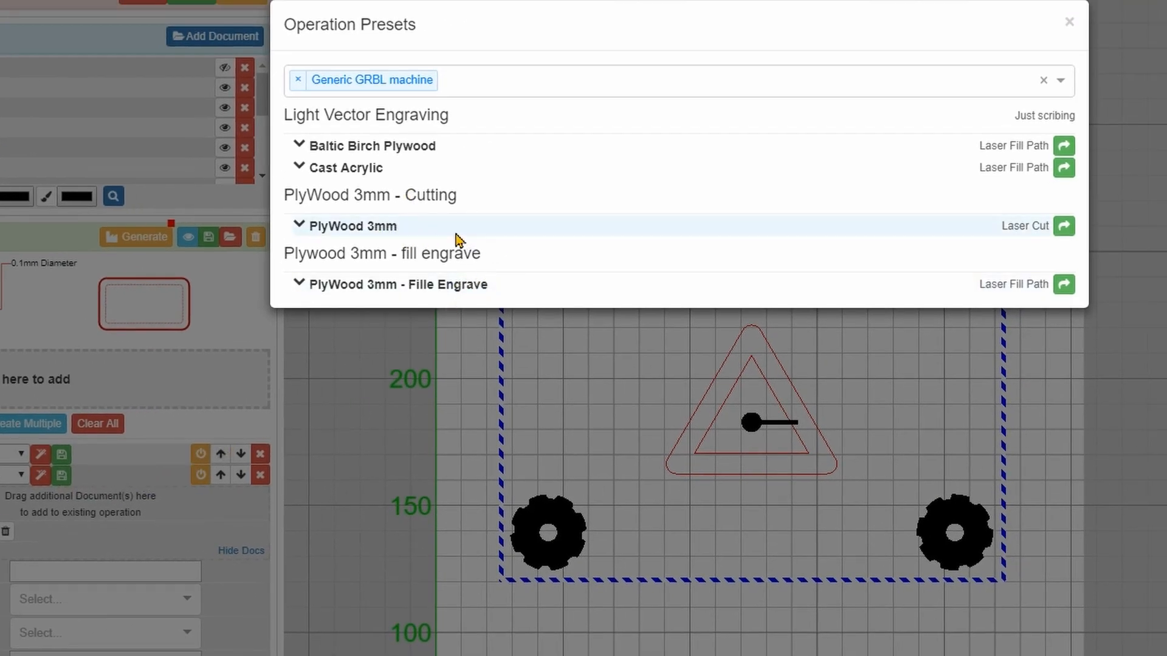
pyautogui.click(1064, 229)
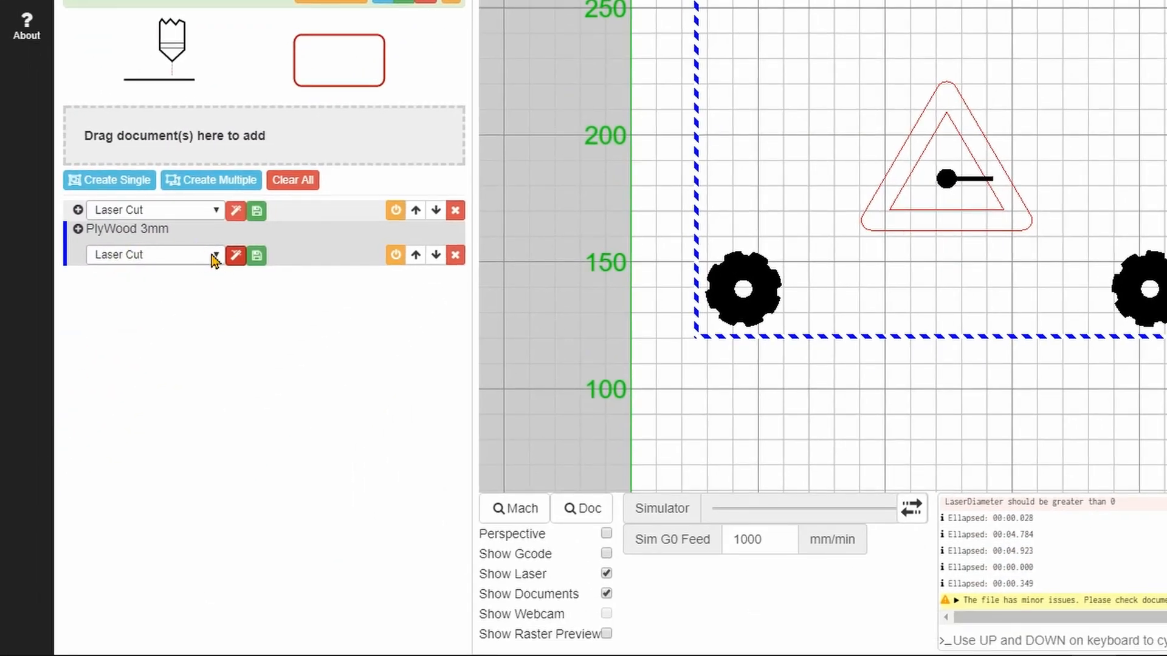
pyautogui.click(78, 230)
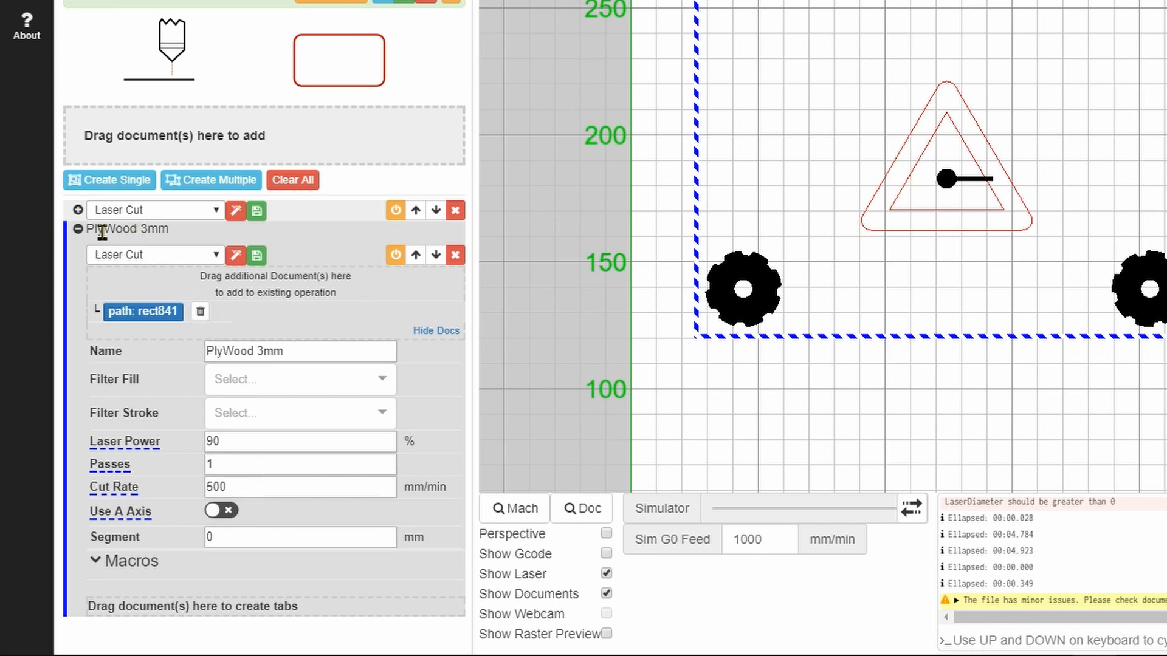
pyautogui.click(78, 230)
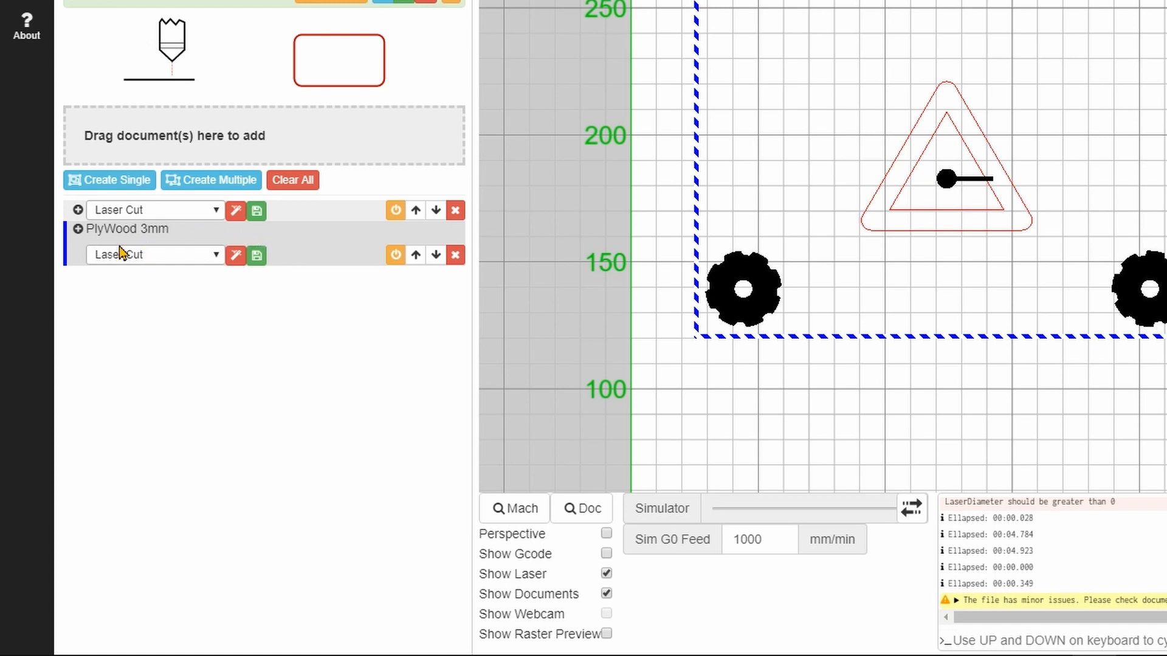
pyautogui.moveTo(87, 229); pyautogui.dragTo(169, 230)
pyautogui.click(169, 231)
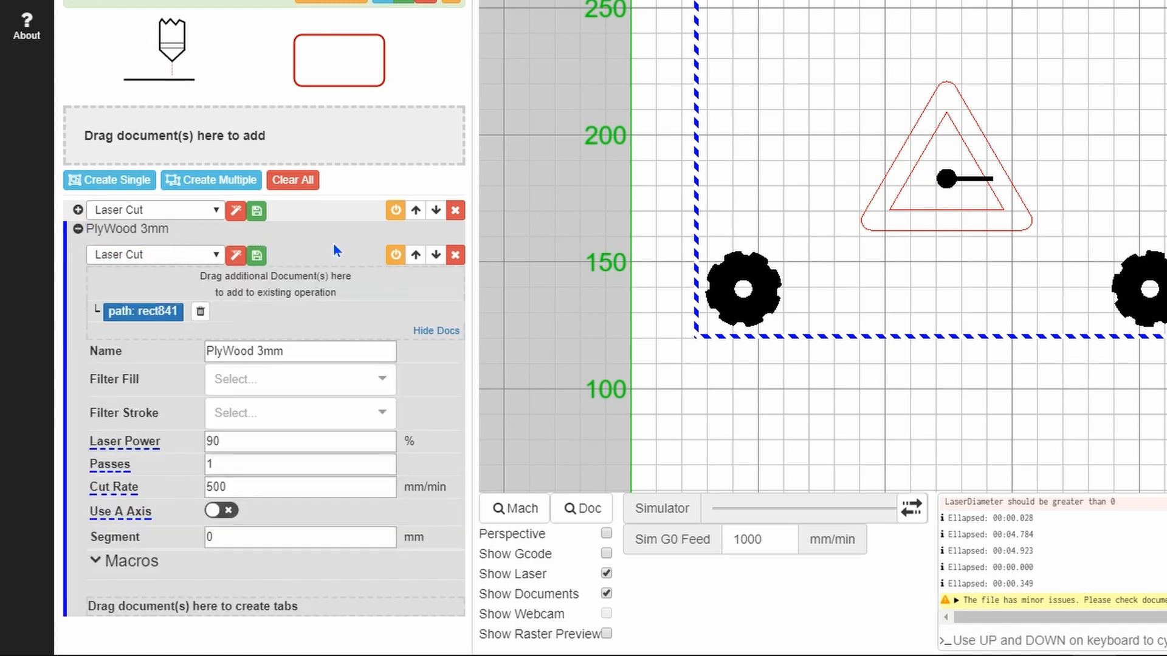
pyautogui.click(79, 231)
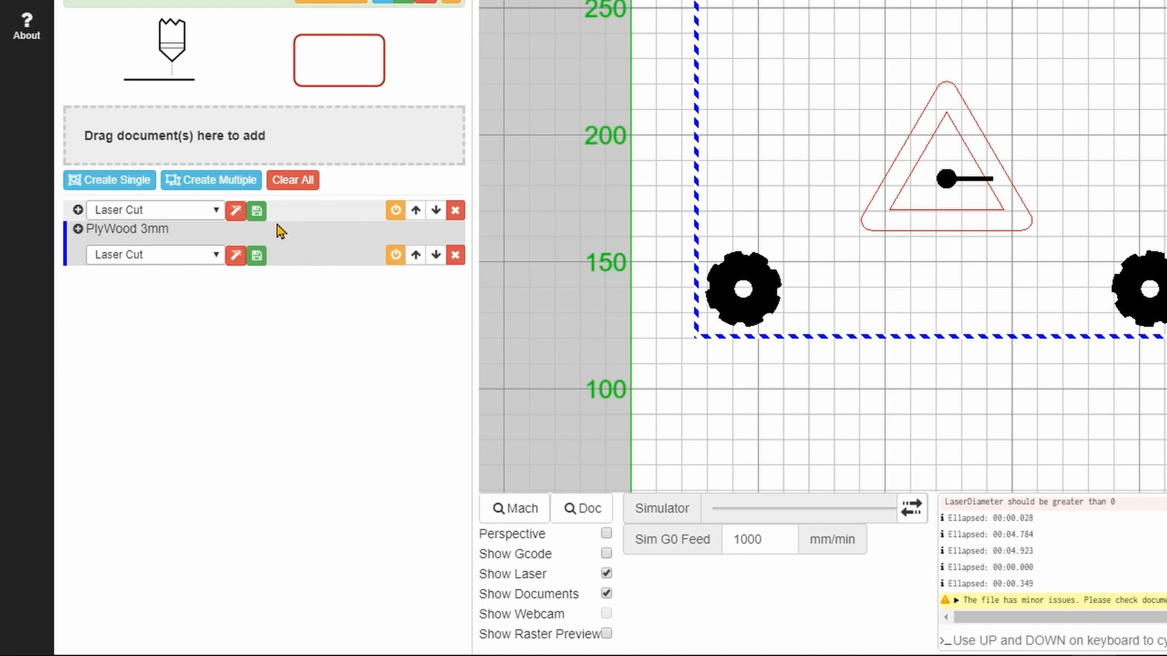
# Start saving the first Laser Cut operation as a preset, cancel the grouping dialog, and review the PlyWood 3mm operation's settings.
pyautogui.click(78, 210)
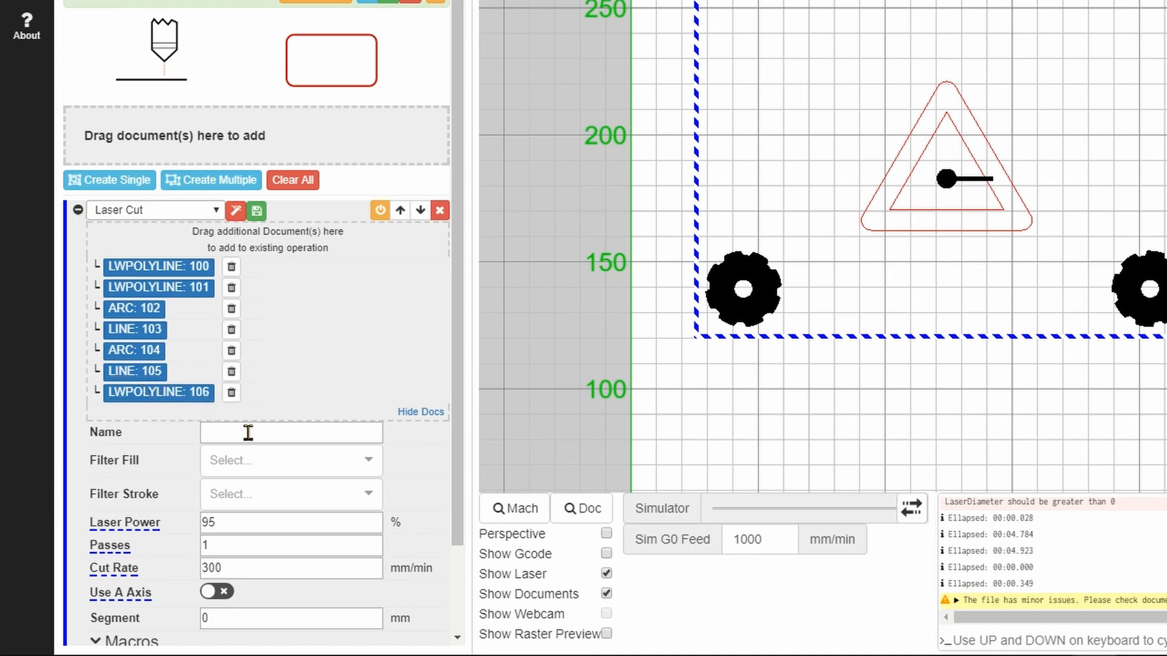
pyautogui.click(78, 210)
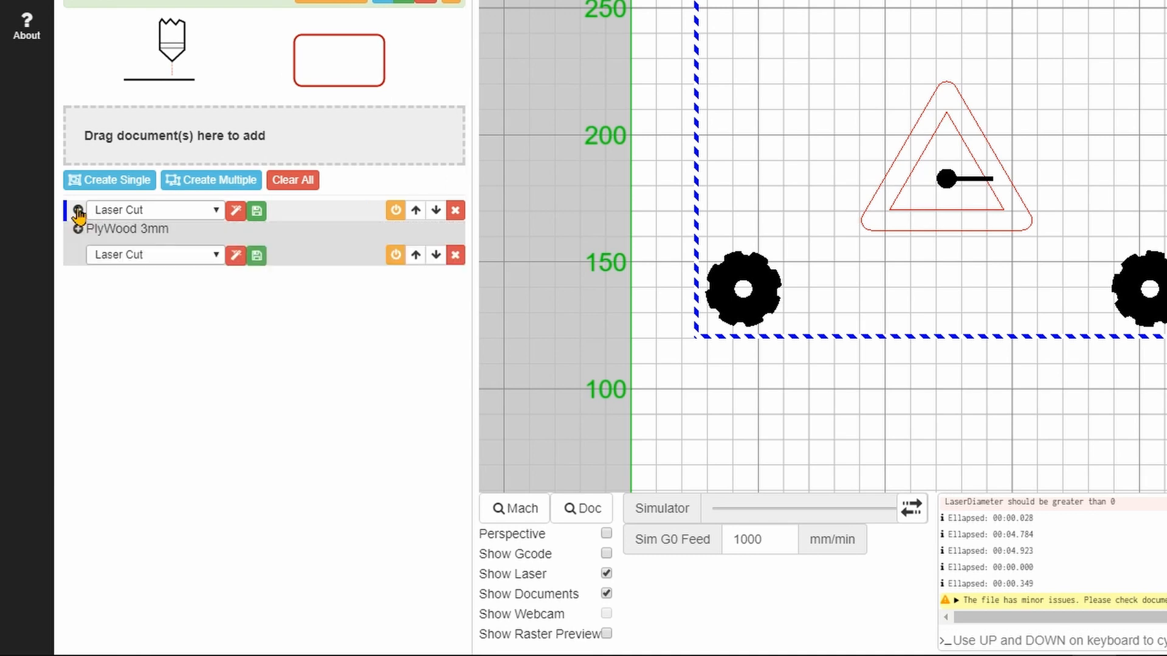
pyautogui.click(78, 210)
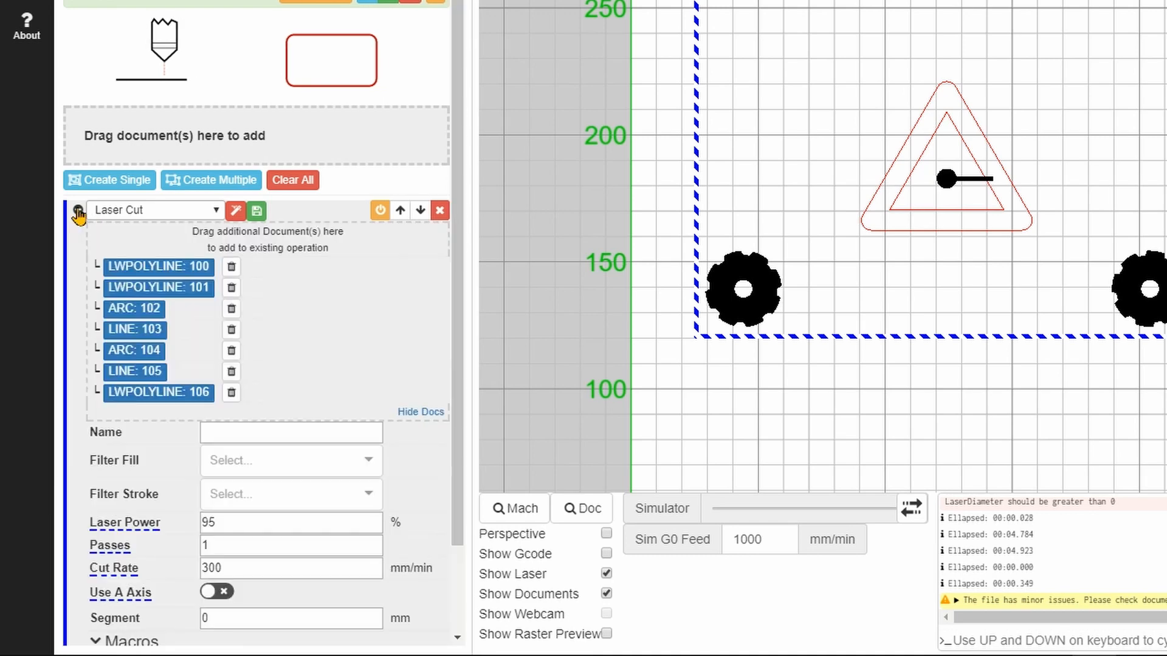
pyautogui.click(257, 212)
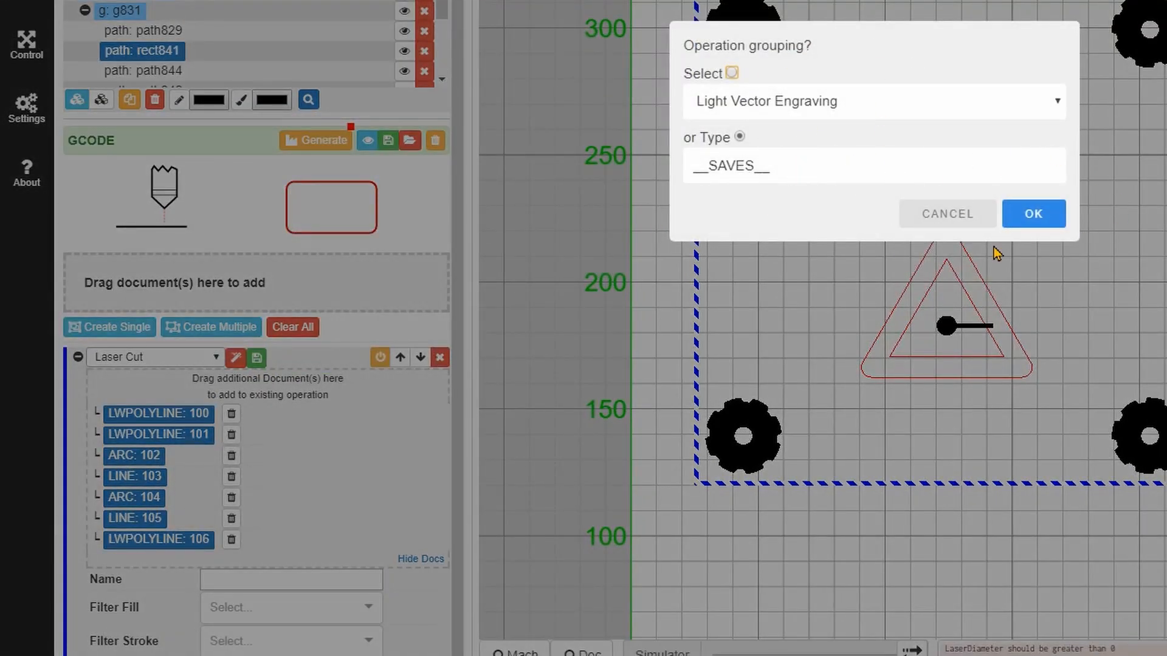
pyautogui.click(962, 218)
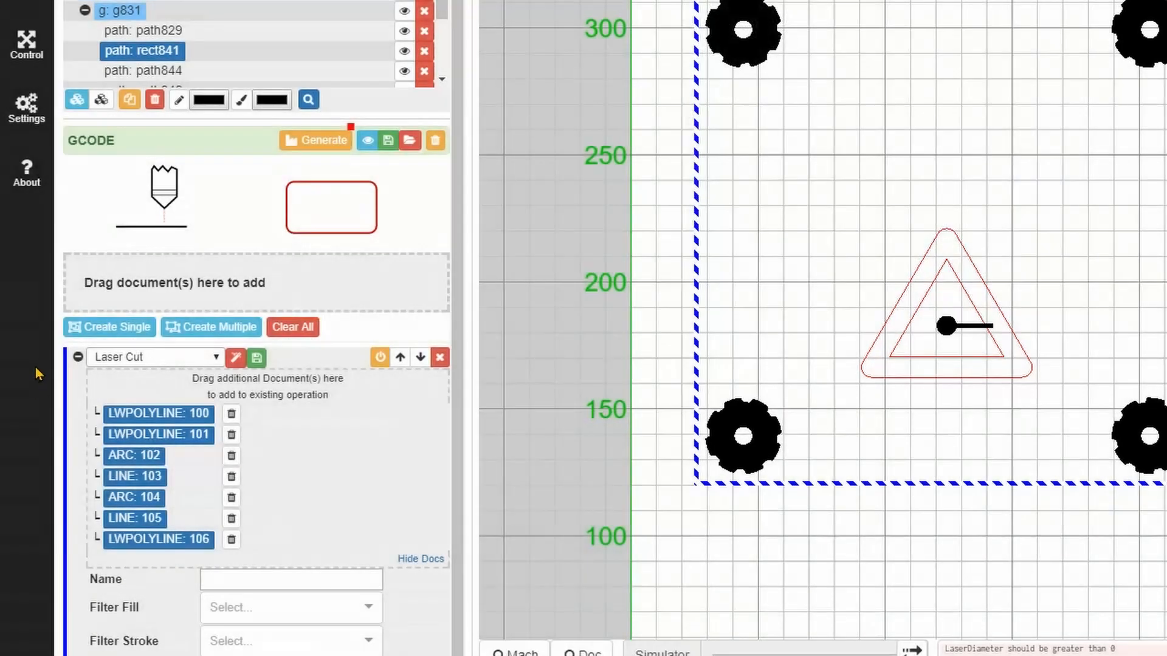
pyautogui.click(78, 358)
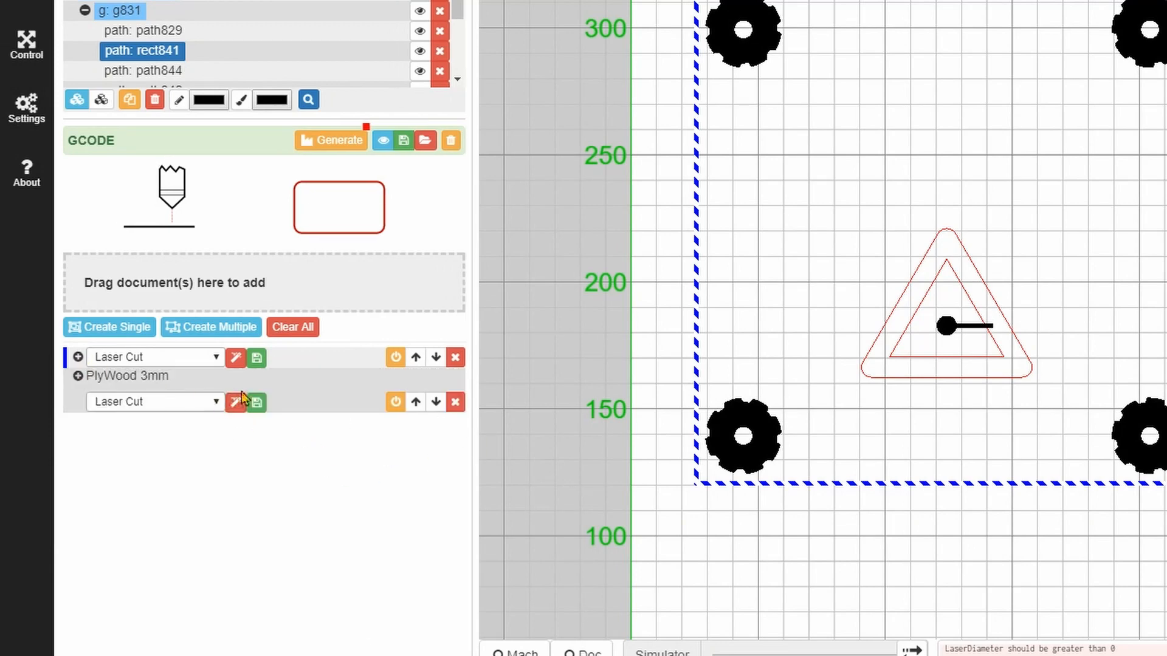
pyautogui.click(78, 376)
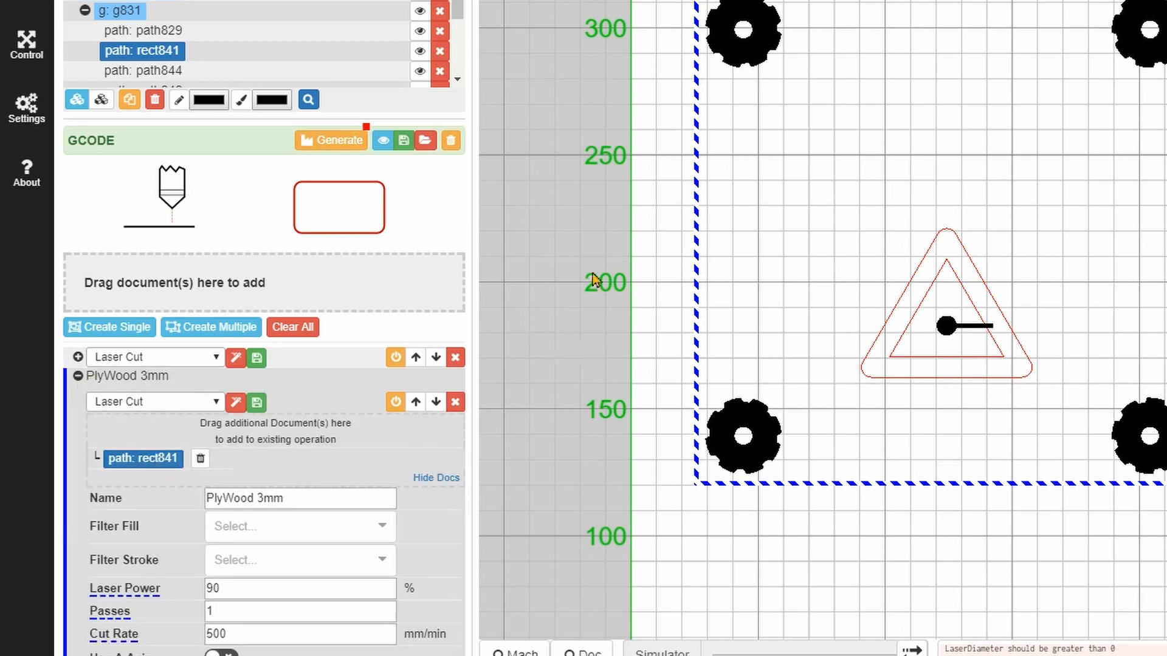
pyautogui.click(78, 377)
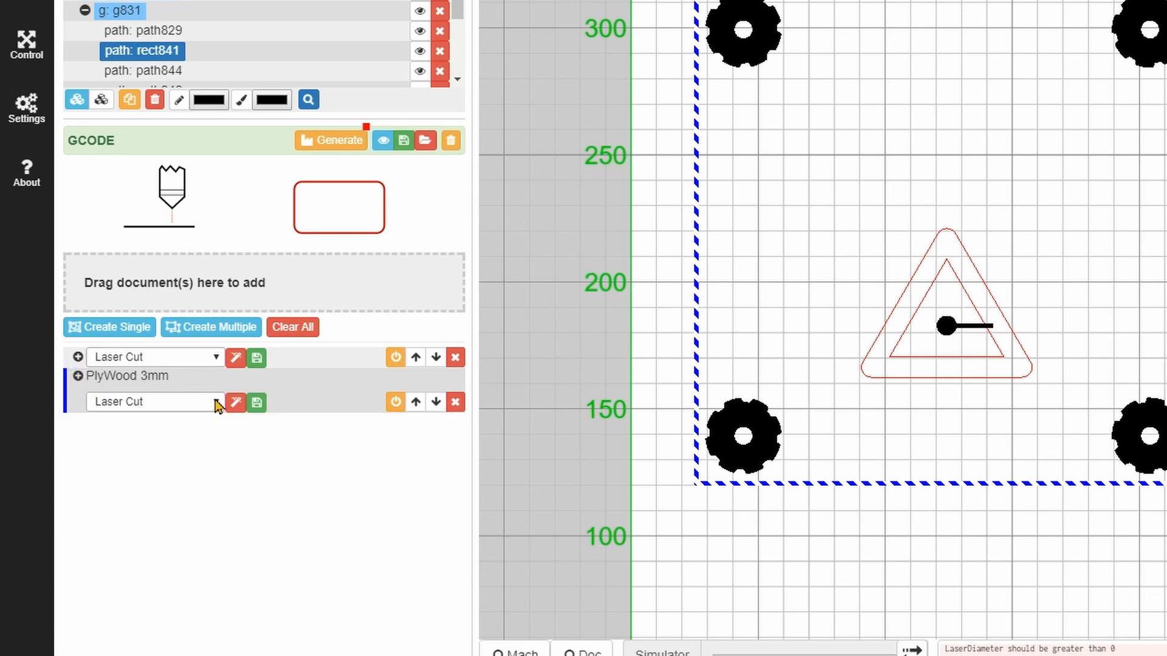
# Create a single operation from the lower-left gear path path829 and set its type to Laser Fill Path.
pyautogui.click(166, 32)
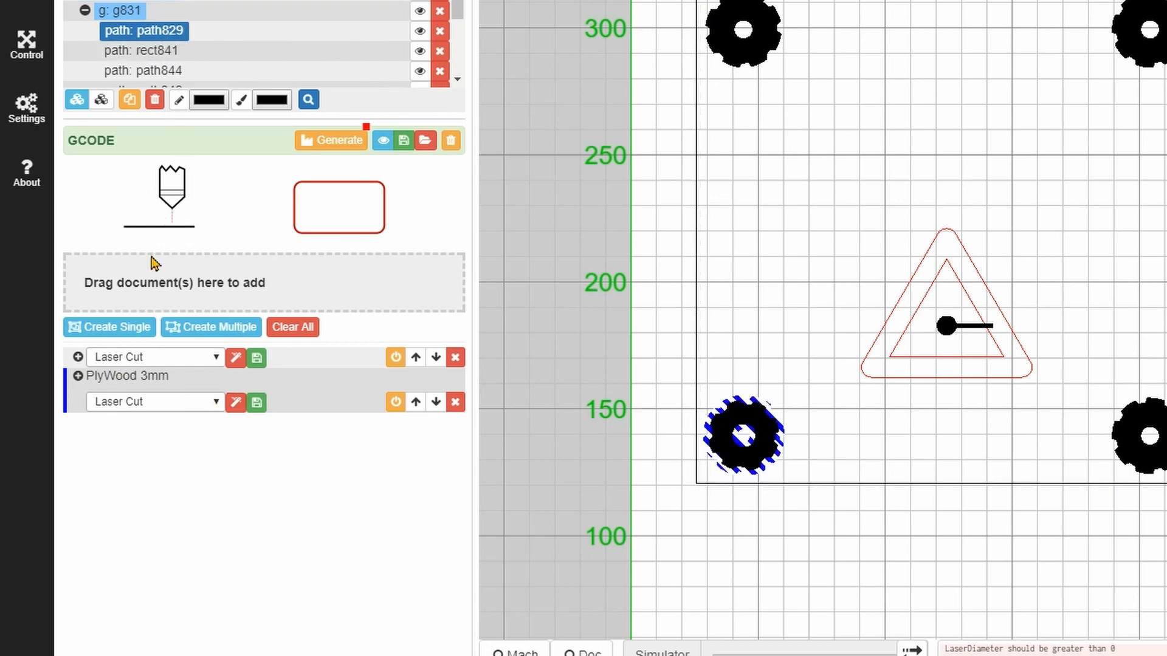
pyautogui.click(111, 328)
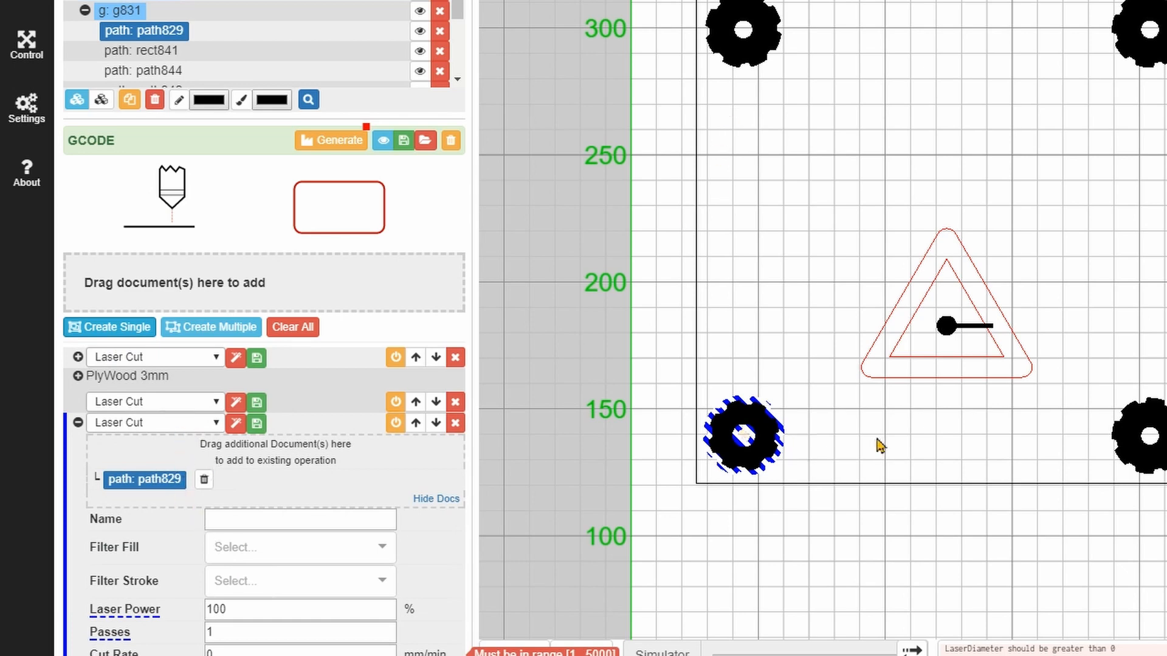
pyautogui.click(155, 424)
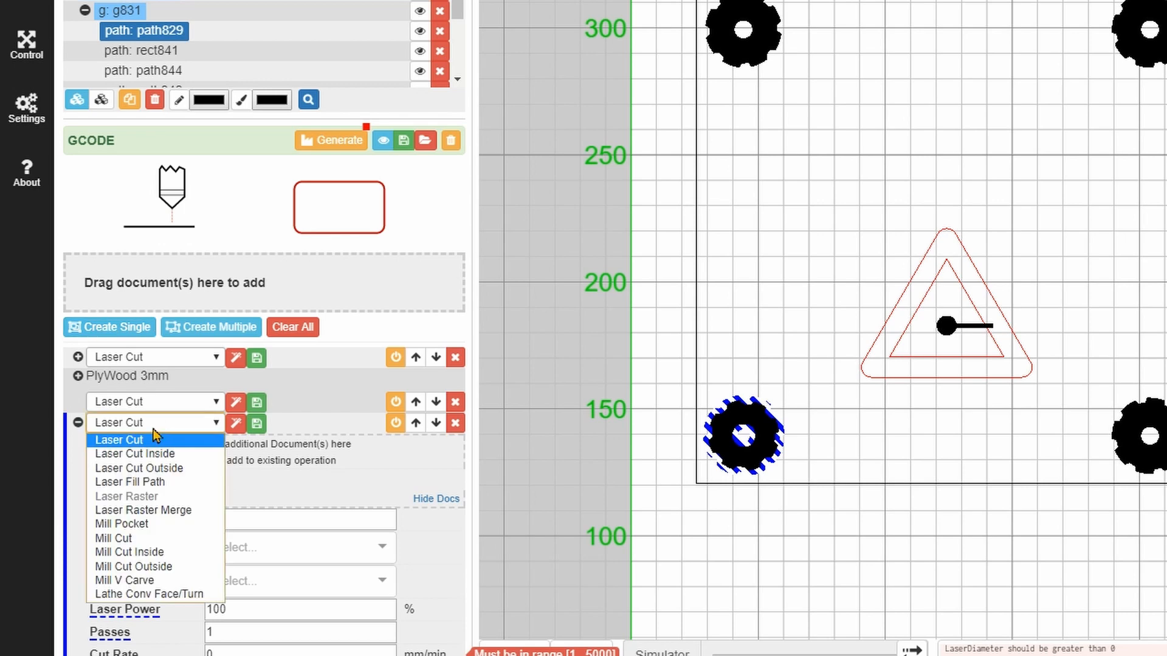
pyautogui.click(176, 484)
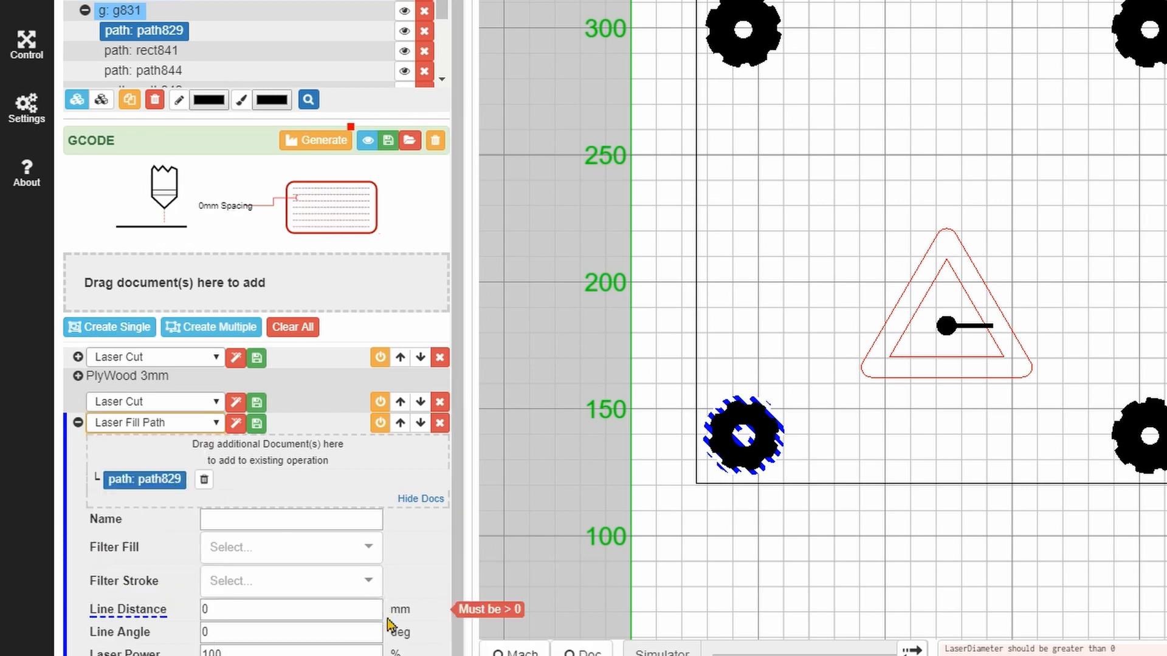
# Set the path829 fill operation to 0.12 mm line distance, 45 degree line angle, 60% laser power and a cut rate of 2000 mm/min.
pyautogui.click(276, 610)
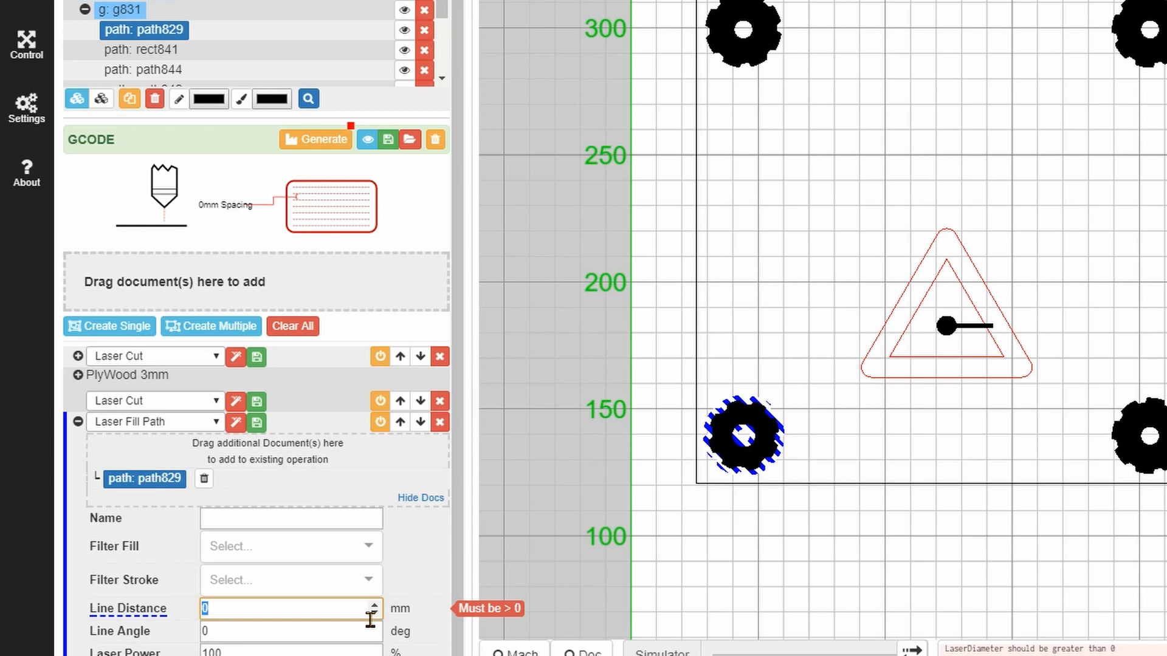
pyautogui.write('.12')
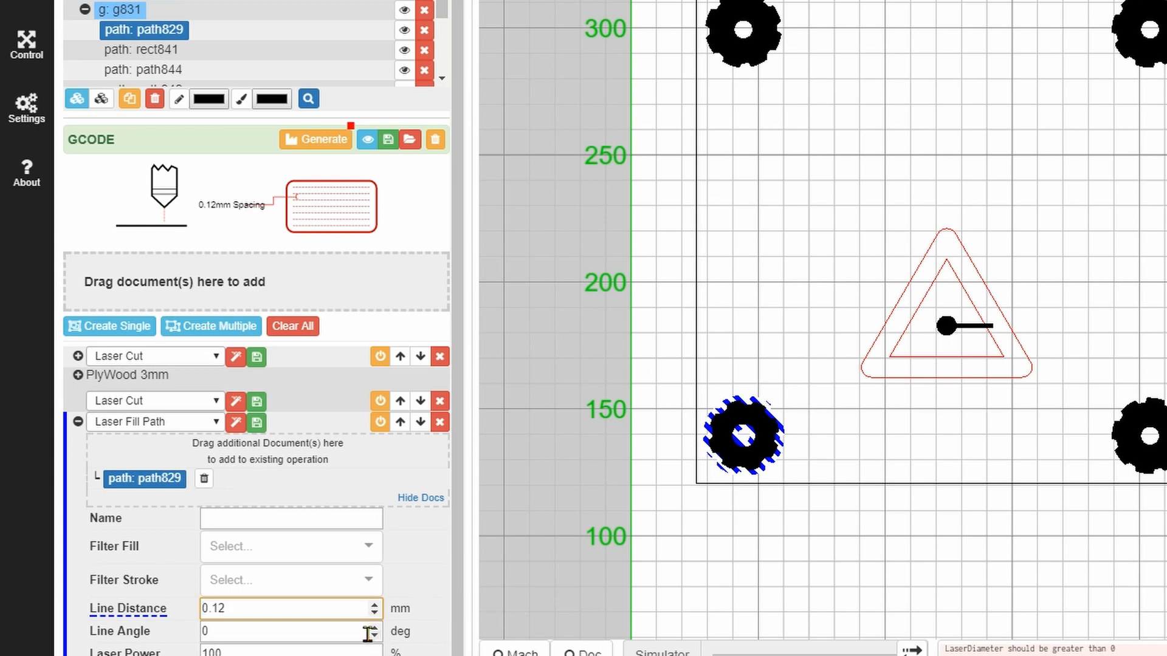
pyautogui.click(322, 631)
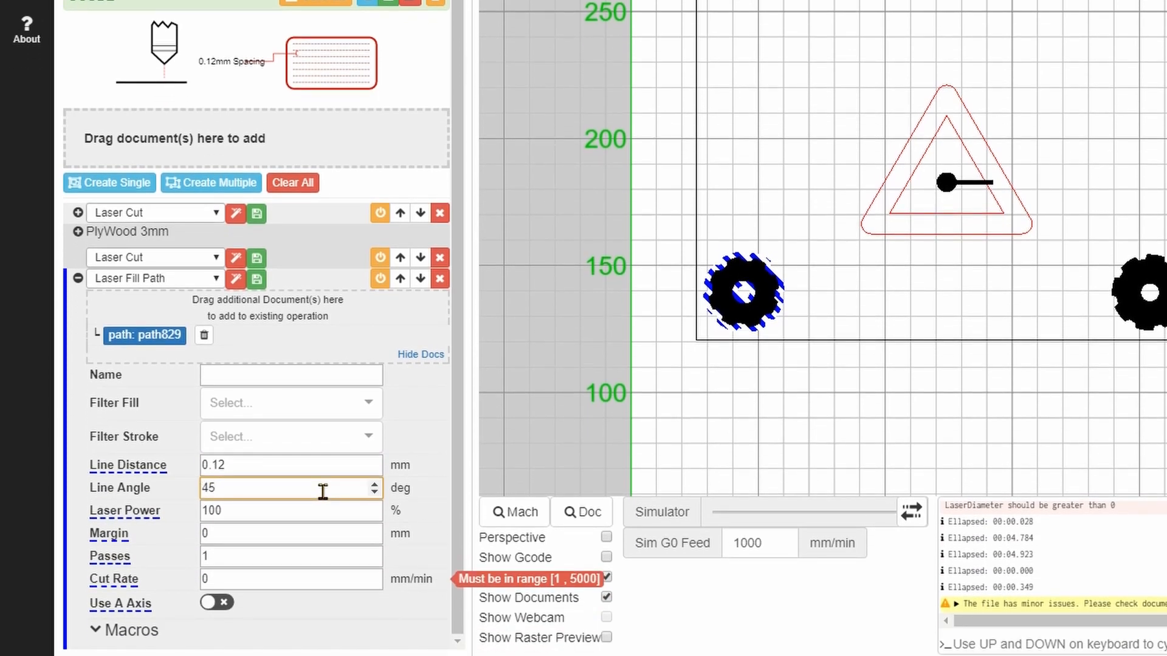
pyautogui.doubleClick(287, 516)
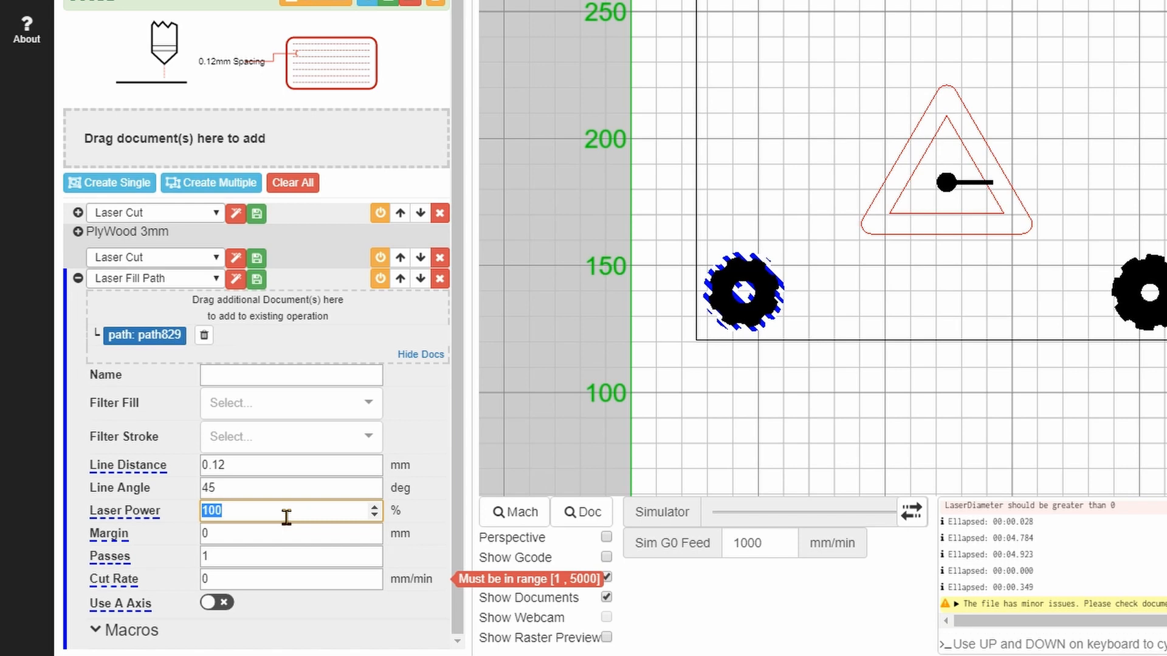
pyautogui.write('60')
pyautogui.click(254, 536)
pyautogui.click(267, 556)
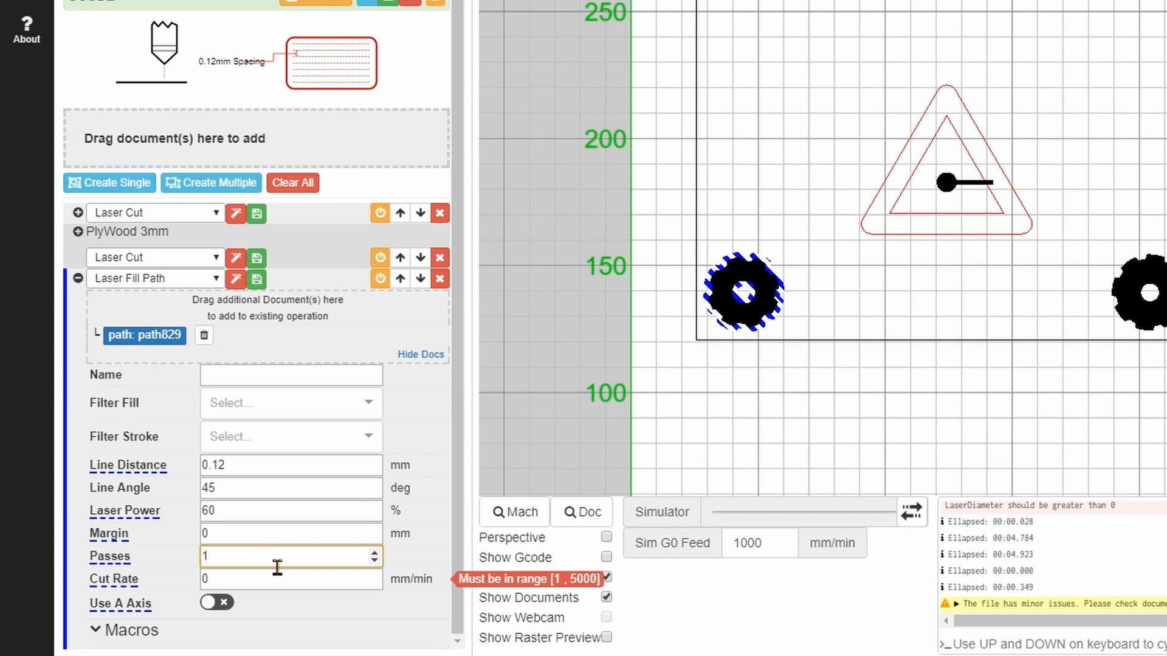
pyautogui.click(285, 578)
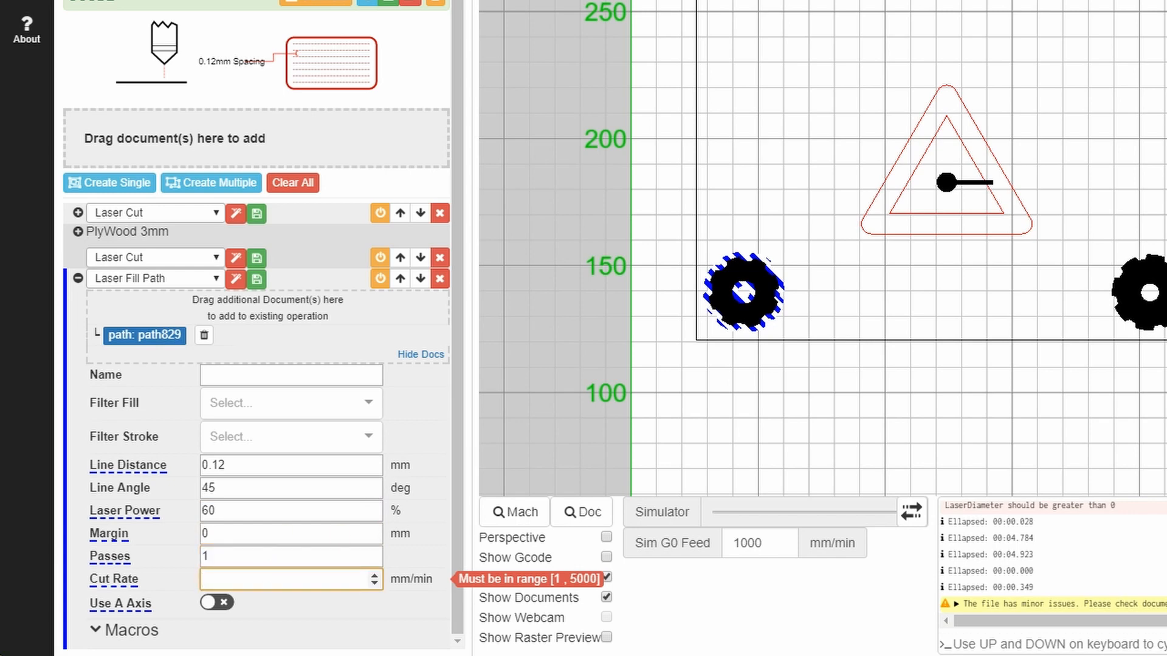
pyautogui.write('2000')
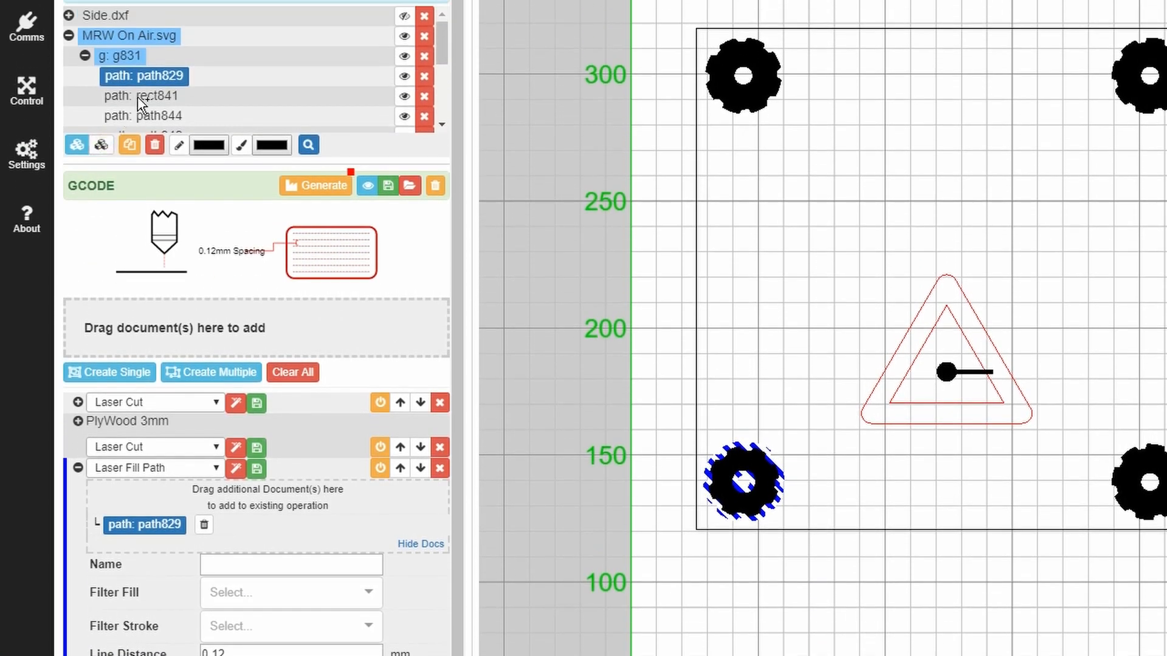
# Add the other three gear paths, path844, path846 and path848, to the Laser Fill Path operation and collapse its settings.
pyautogui.click(137, 97)
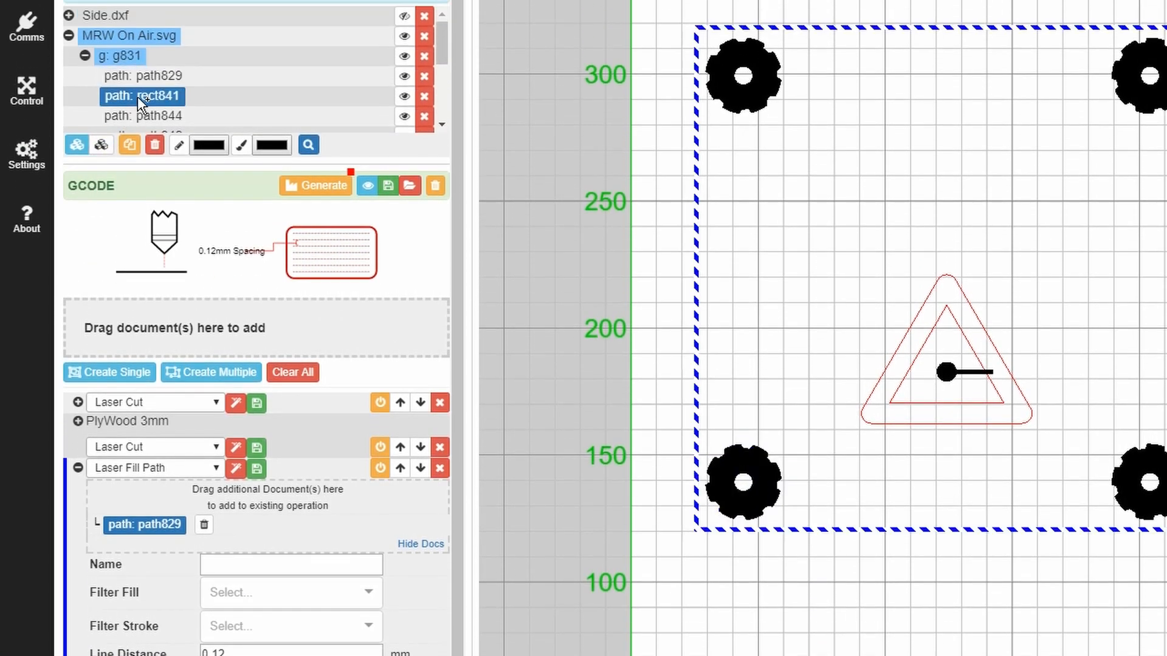
pyautogui.click(144, 115)
pyautogui.scroll(-3, 169, 92)
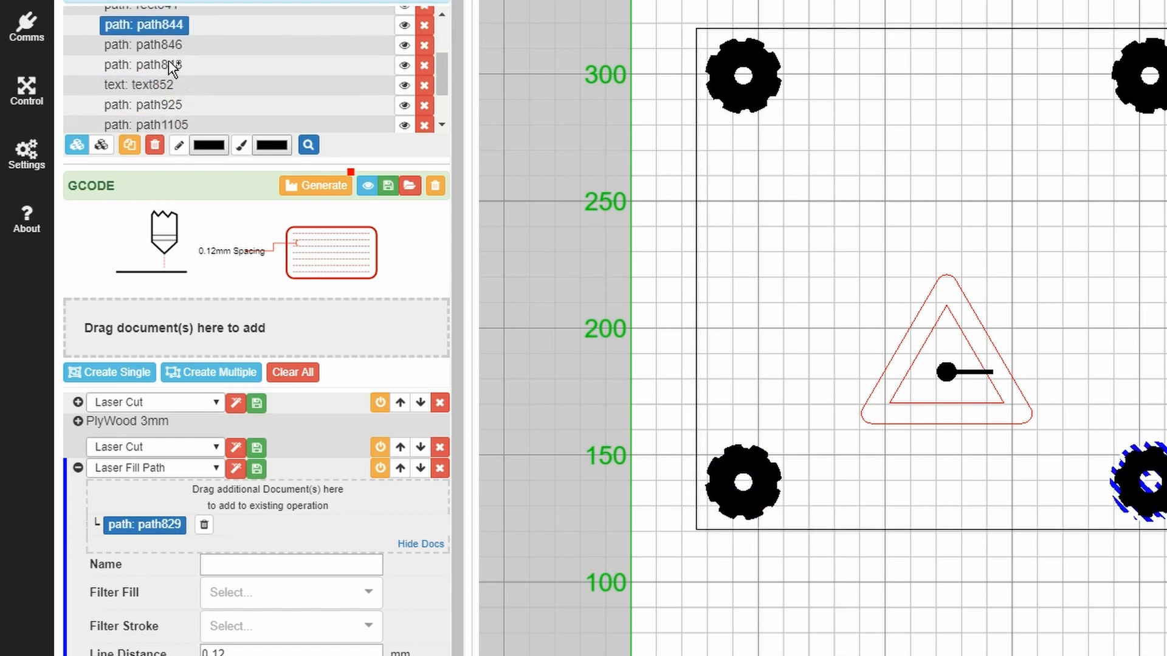
pyautogui.keyDown('ctrl'); pyautogui.click(154, 45); pyautogui.keyUp('ctrl')
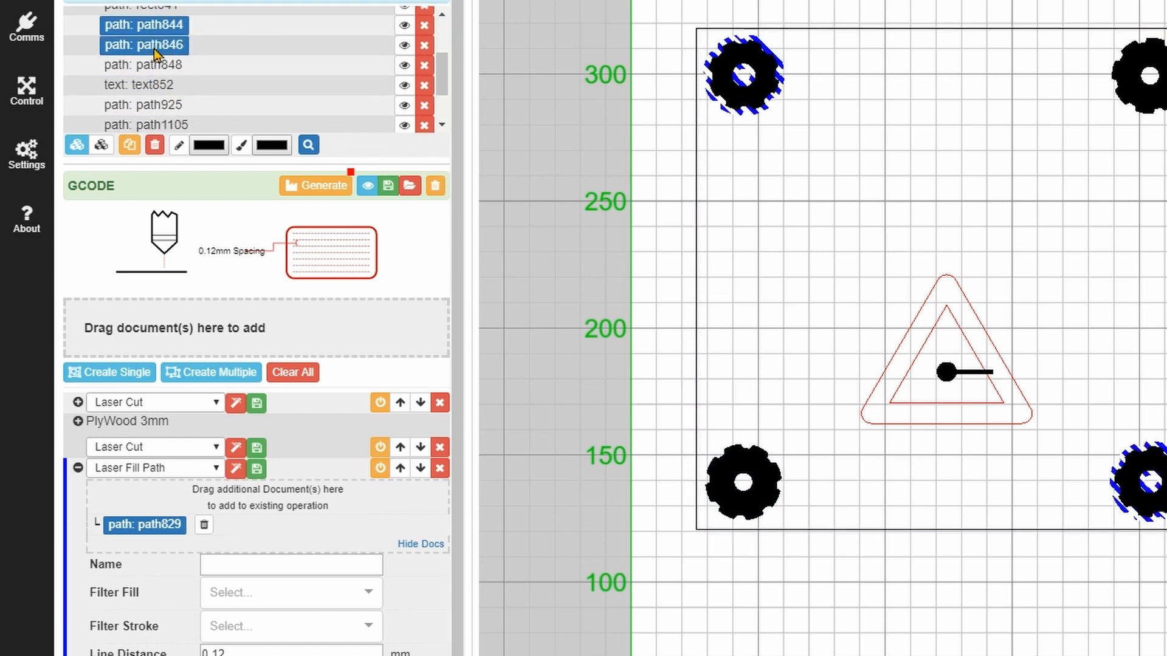
pyautogui.keyDown('ctrl'); pyautogui.click(158, 67); pyautogui.keyUp('ctrl')
pyautogui.moveTo(157, 68); pyautogui.dragTo(151, 546)
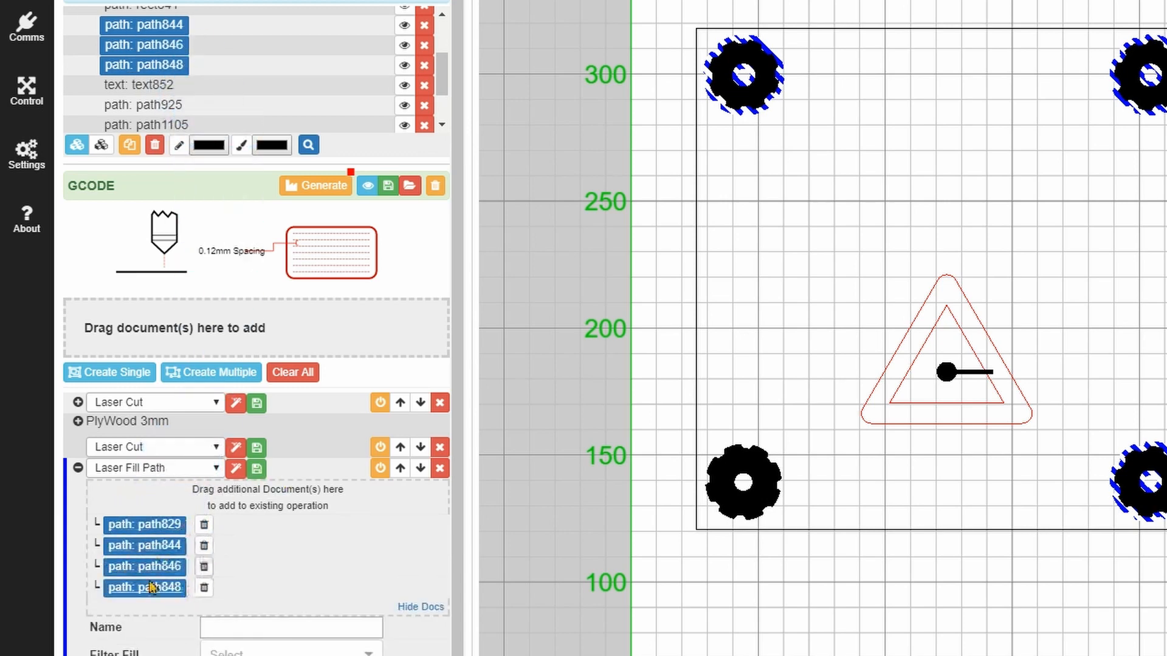
pyautogui.click(77, 468)
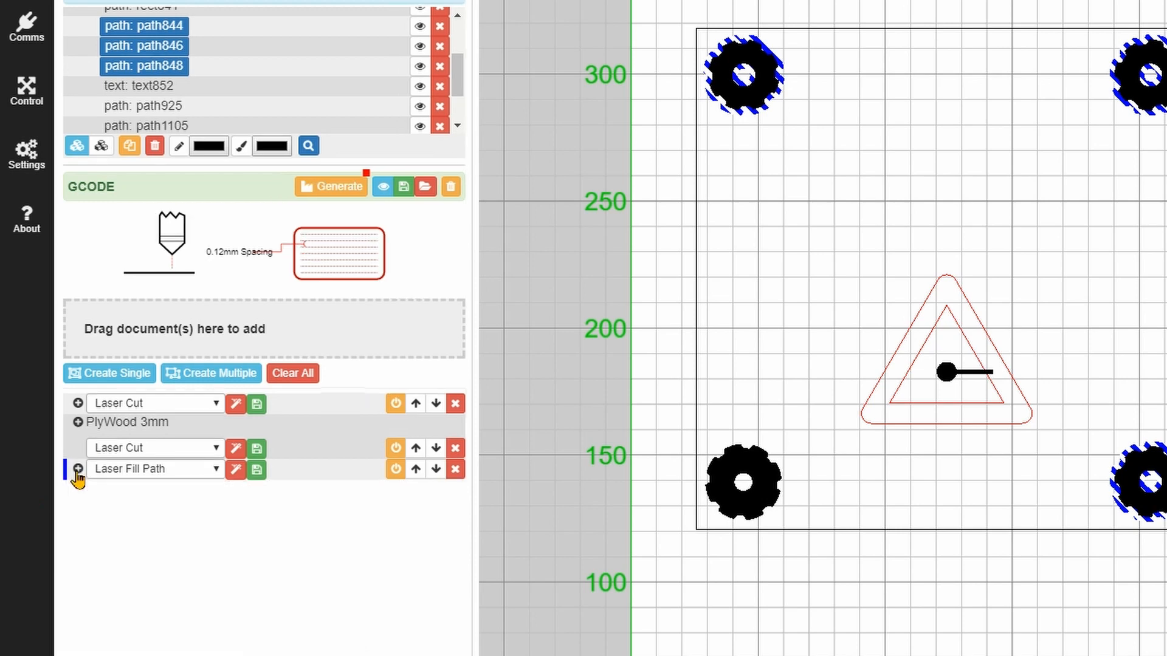
# Delete the warning triangle artwork from the SVG document: path925, path1105, path1107 and rect1089.
pyautogui.click(154, 107)
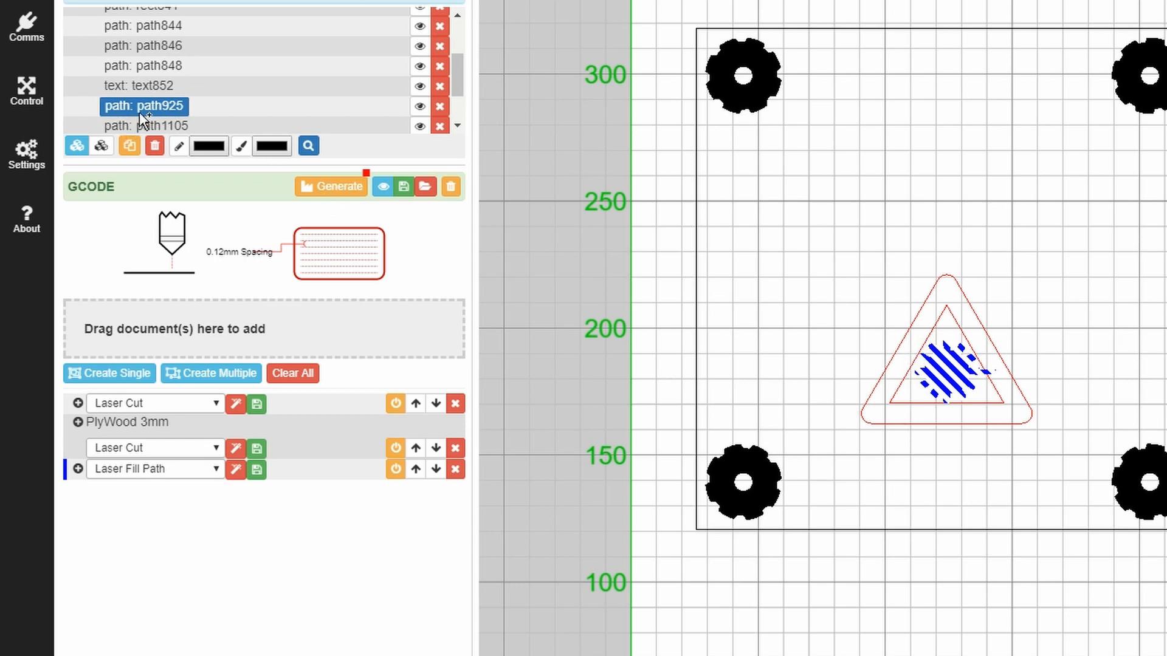
pyautogui.scroll(-1, 141, 115)
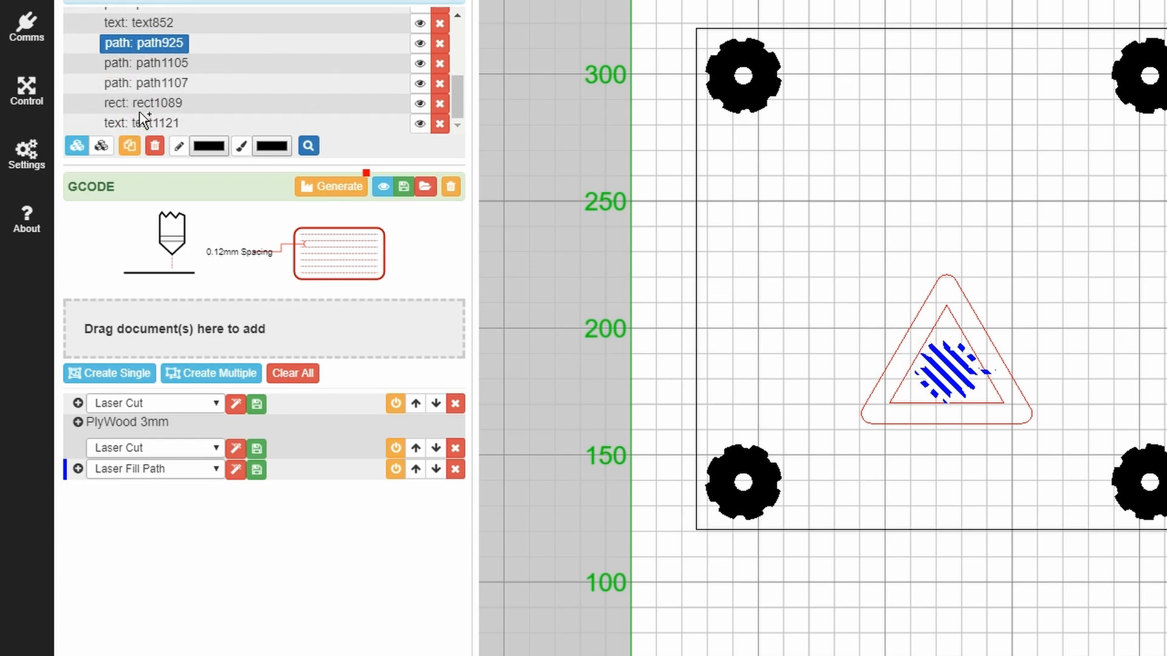
pyautogui.keyDown('ctrl'); pyautogui.click(148, 82); pyautogui.keyUp('ctrl')
pyautogui.keyDown('ctrl'); pyautogui.click(146, 62); pyautogui.keyUp('ctrl')
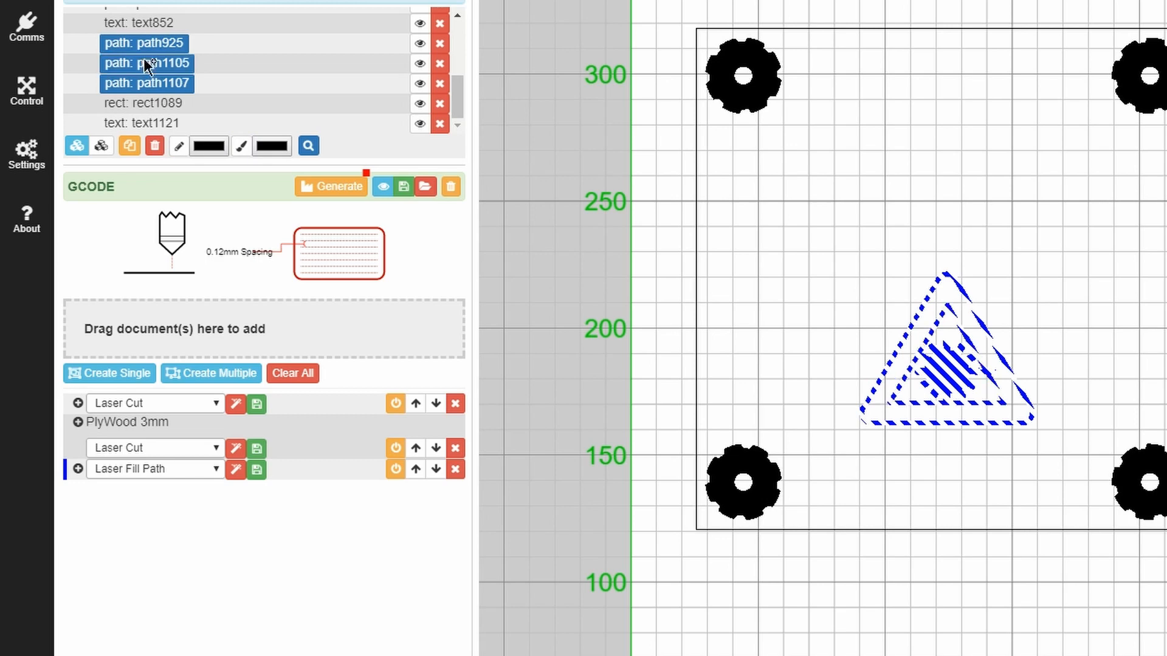
pyautogui.keyDown('ctrl'); pyautogui.click(148, 99); pyautogui.keyUp('ctrl')
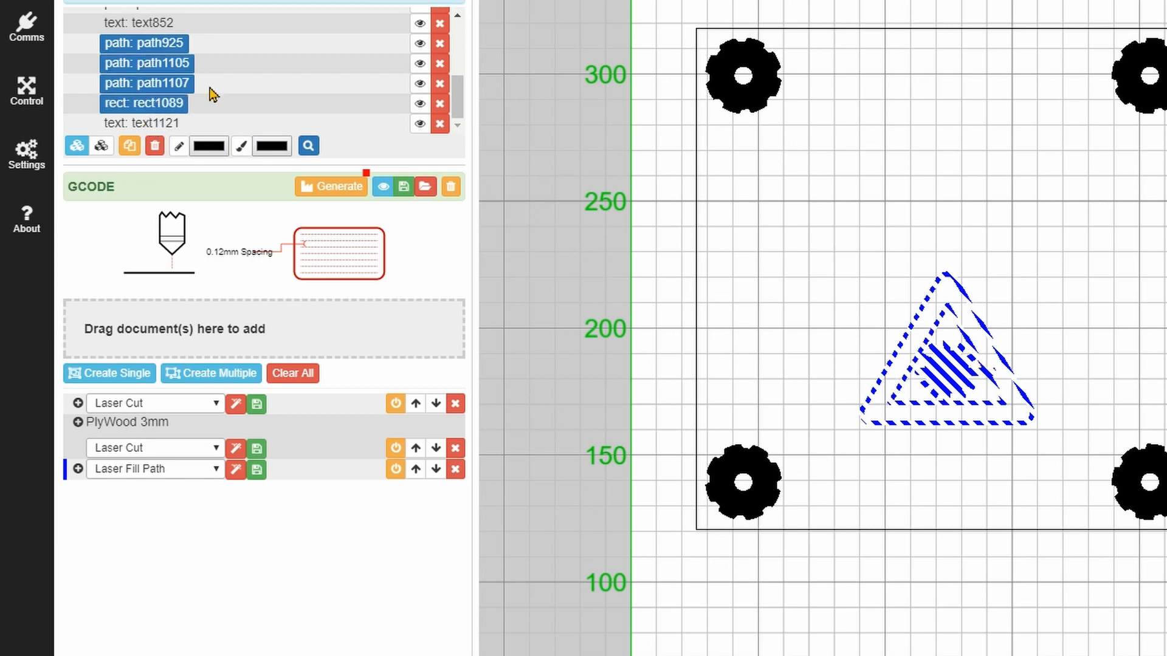
pyautogui.click(439, 48)
pyautogui.click(440, 62)
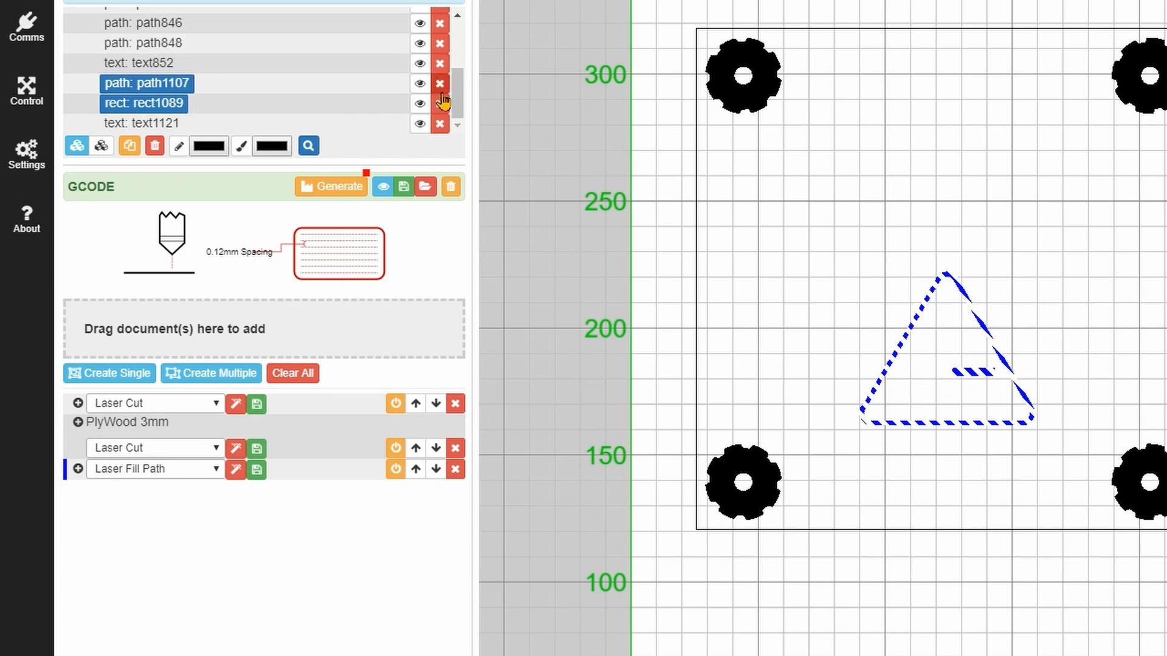
pyautogui.click(440, 84)
pyautogui.click(439, 104)
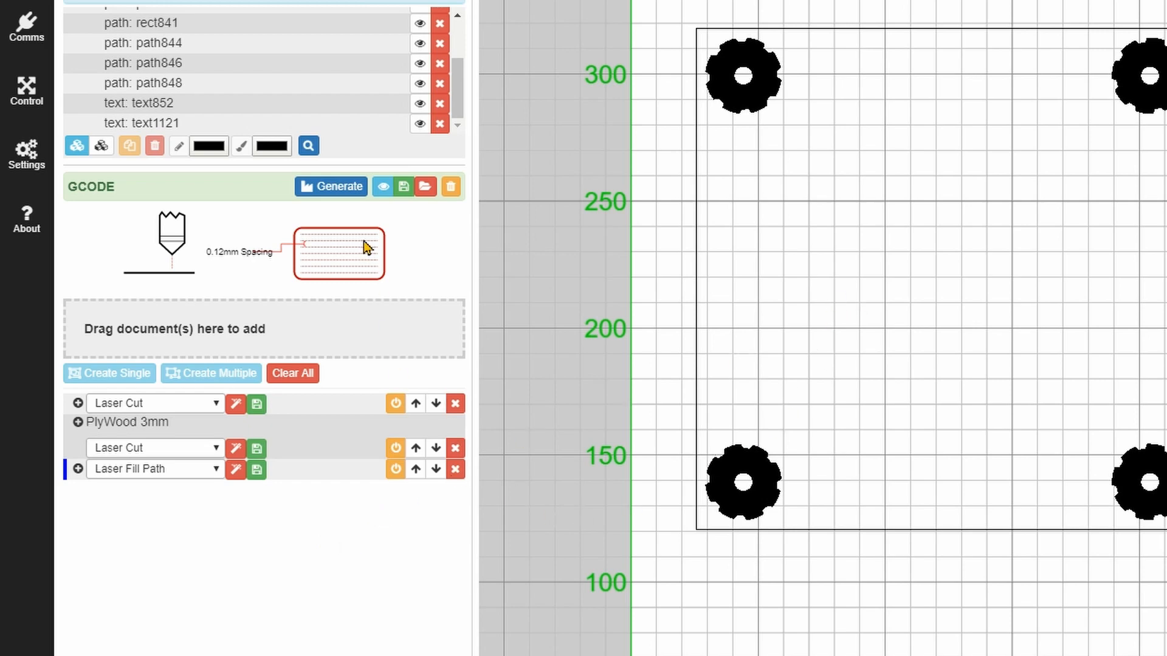
# Generate the G-code for all operations and inspect the fill lines on the lower-left gear and the overall toolpath.
pyautogui.click(346, 190)
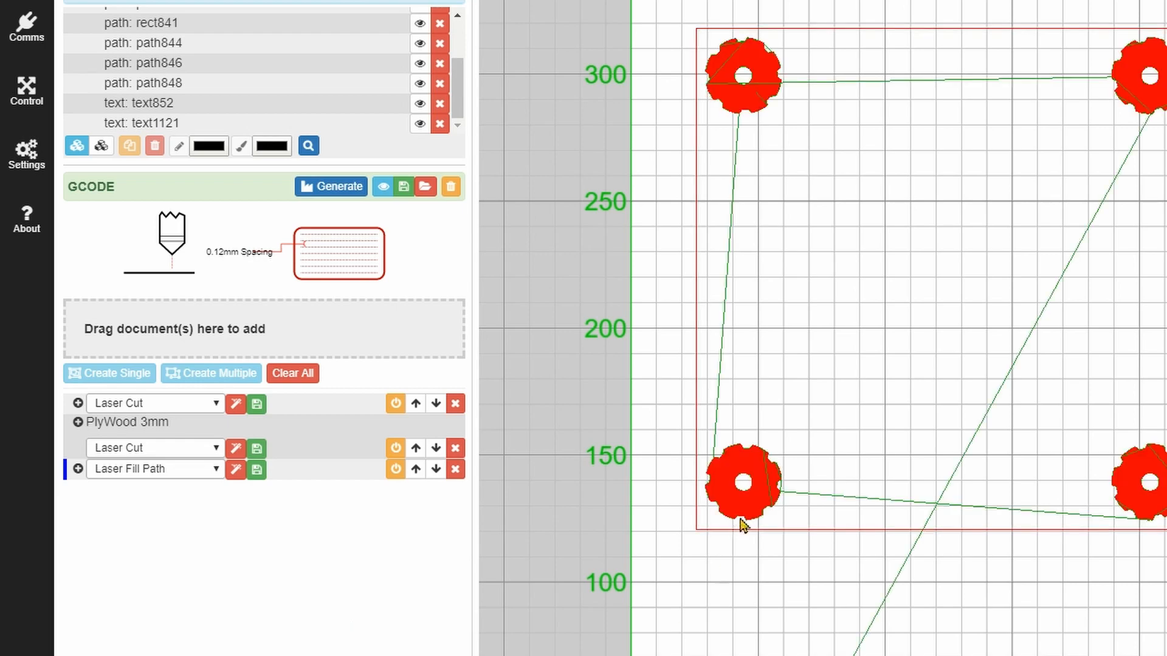
pyautogui.scroll(10, 743, 523)
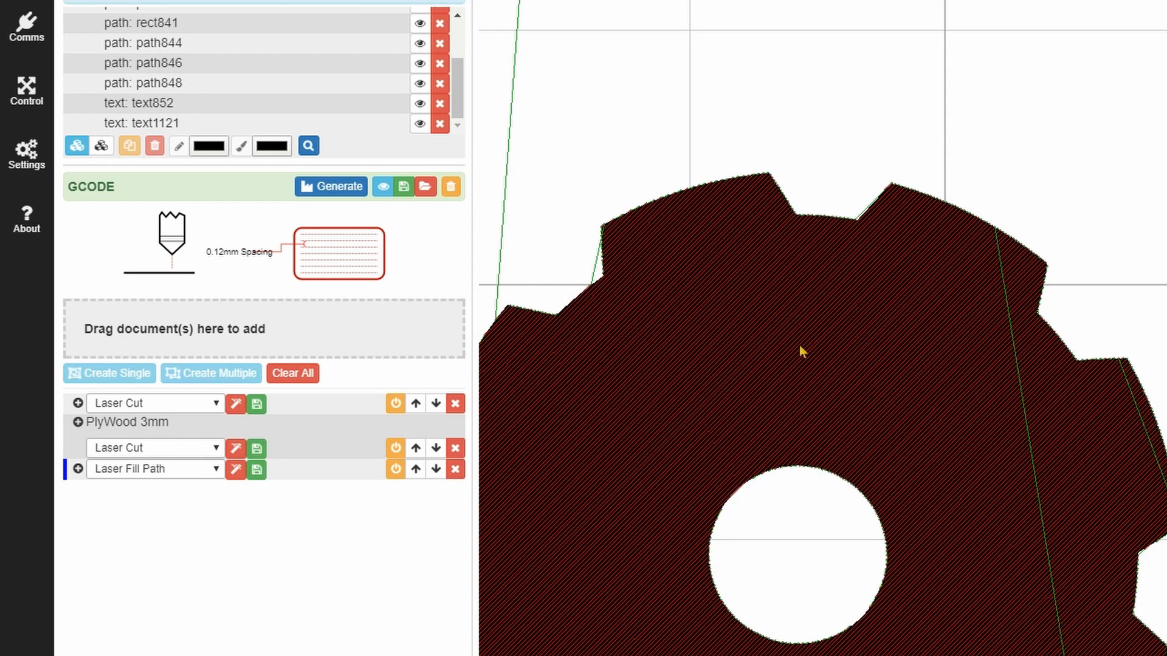
pyautogui.scroll(-10, 829, 319)
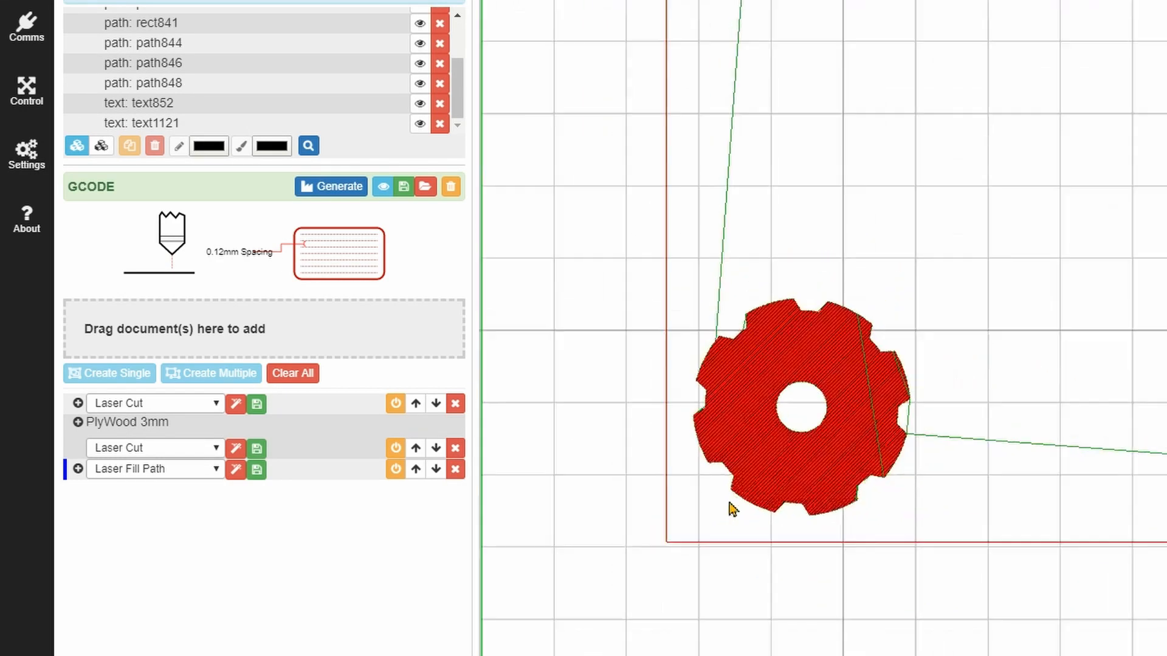
pyautogui.scroll(-10, 708, 558)
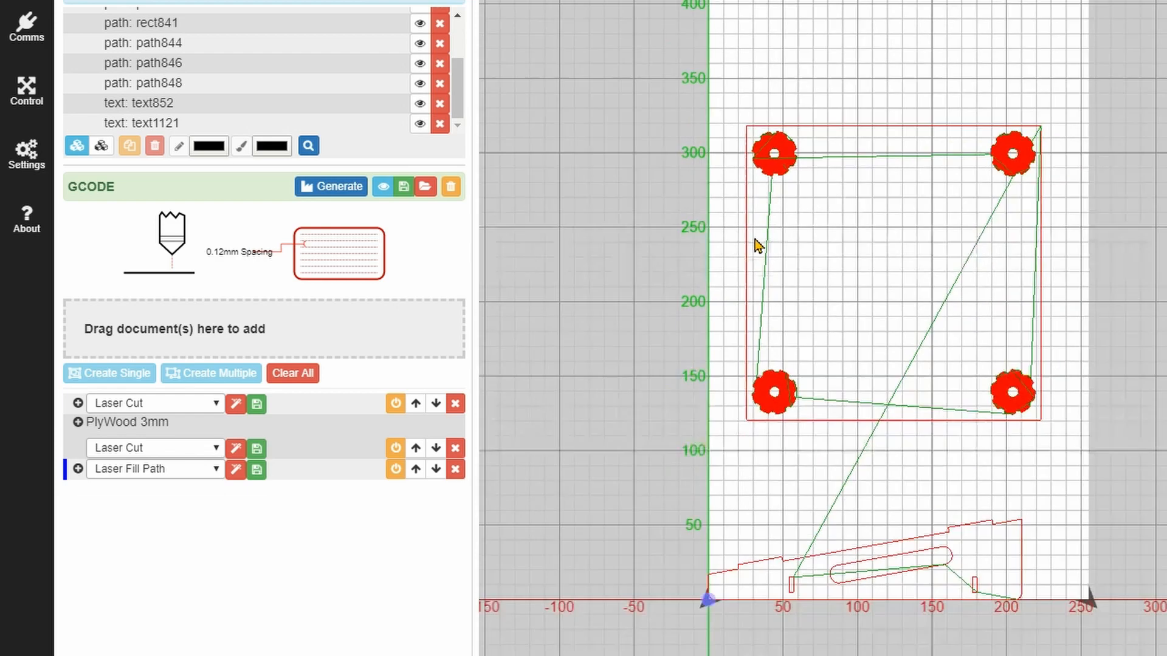
# Move the plate's lower-left gear up and to the right so it partly leaves its generated toolpath, and deselect it.
pyautogui.scroll(5, 947, 475)
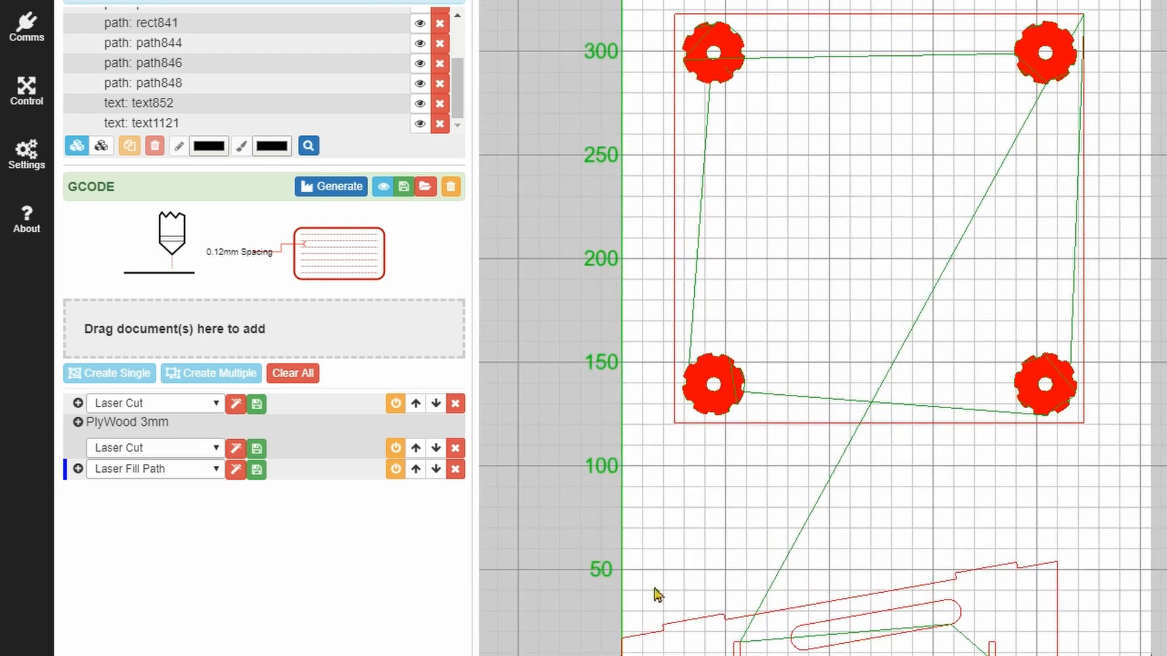
pyautogui.scroll(2, 723, 303)
pyautogui.scroll(2, 716, 407)
pyautogui.click(717, 407)
pyautogui.moveTo(718, 409); pyautogui.dragTo(776, 381)
pyautogui.click(892, 268)
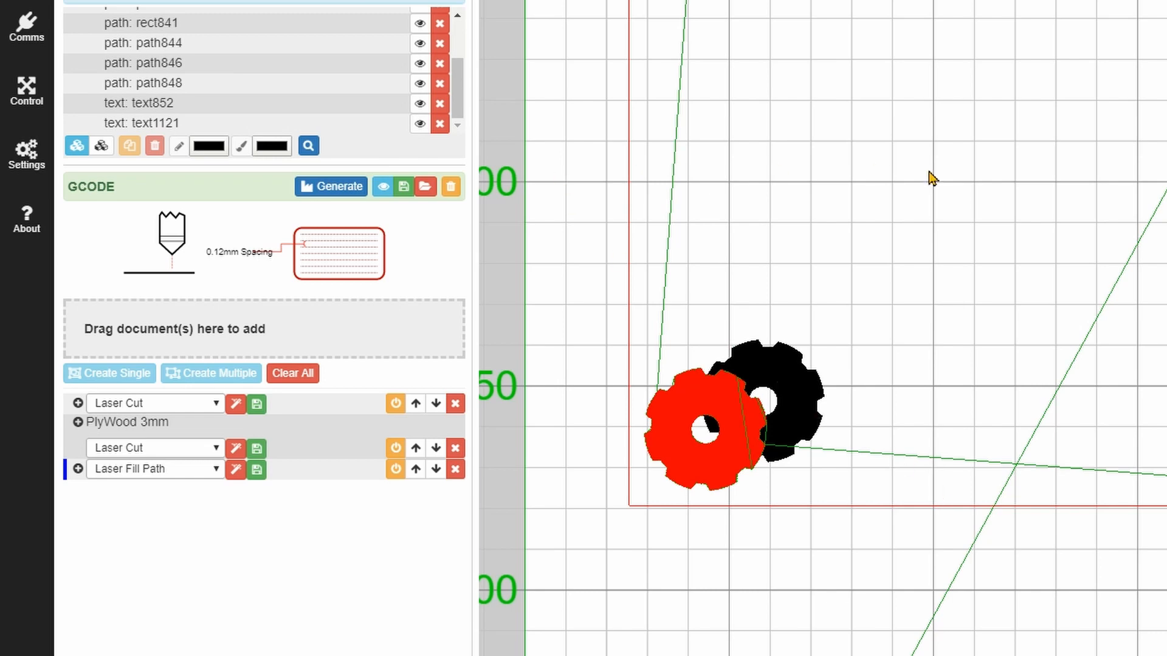
pyautogui.scroll(-5, 909, 146)
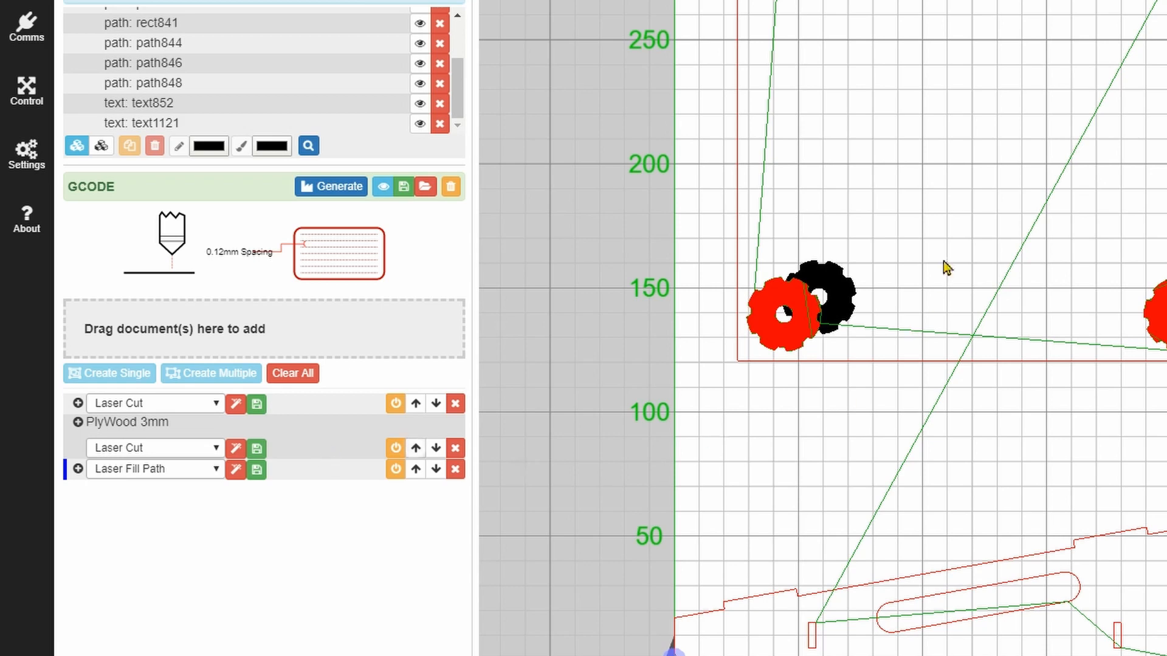
# Disable the first Laser Cut operation so it is excluded from the G-code.
pyautogui.click(395, 405)
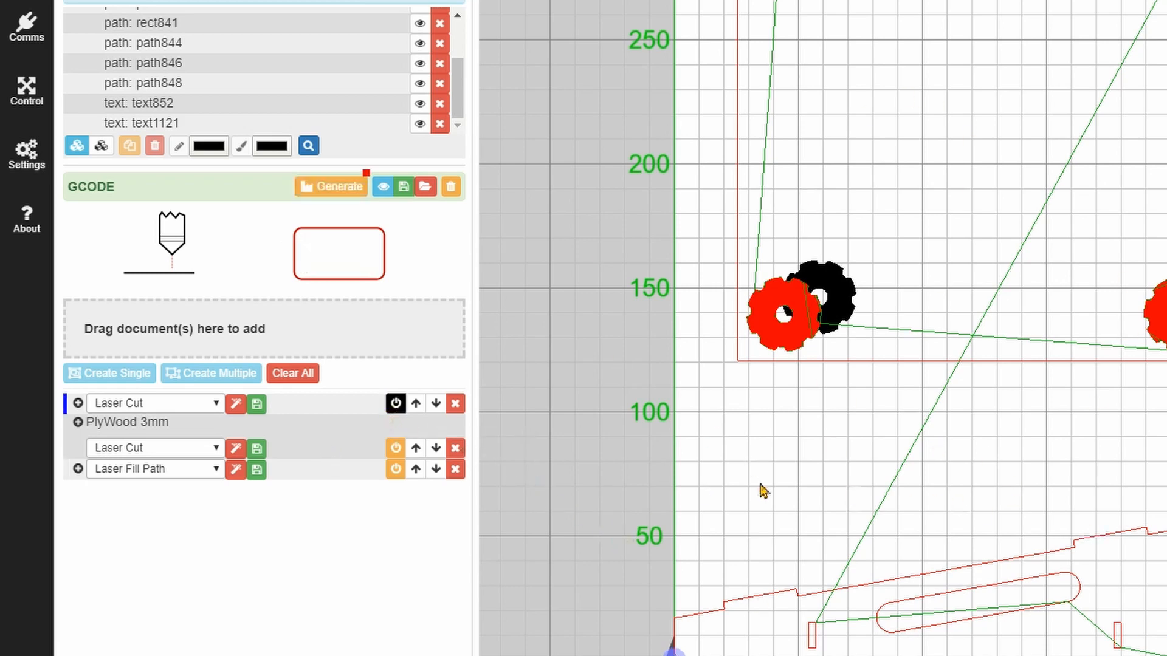
pyautogui.scroll(-1, 588, 649)
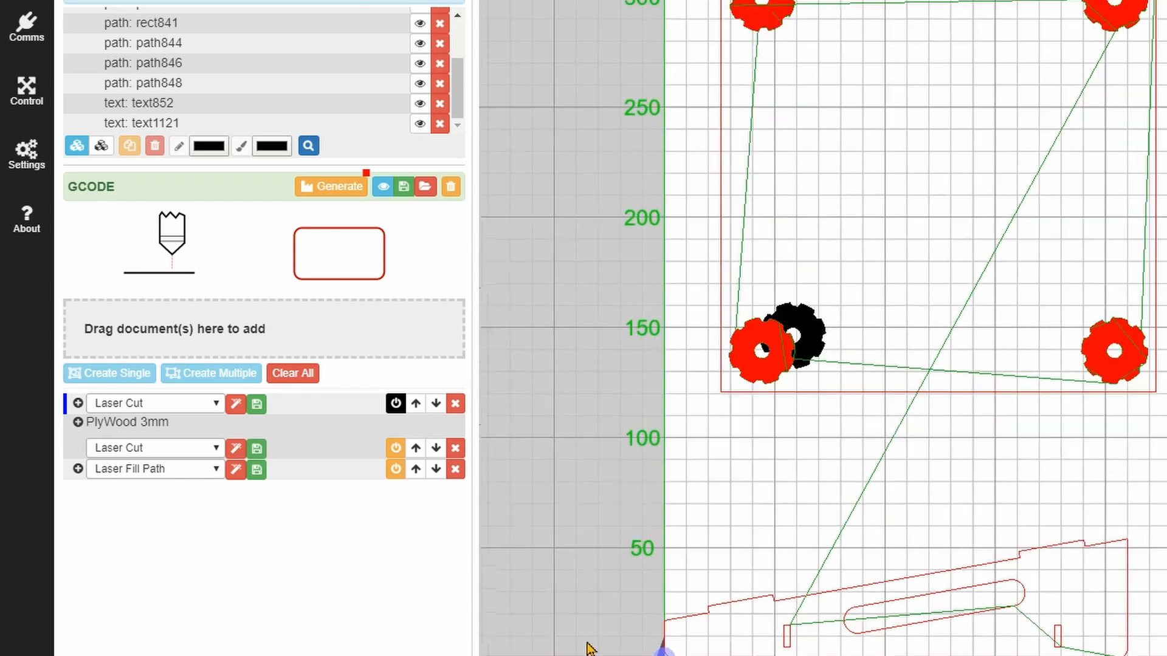
pyautogui.scroll(-1, 657, 559)
# Collapse and select the whole MRW On Air.svg document and align it to the lower-left corner of the work area.
pyautogui.scroll(2, 216, 96)
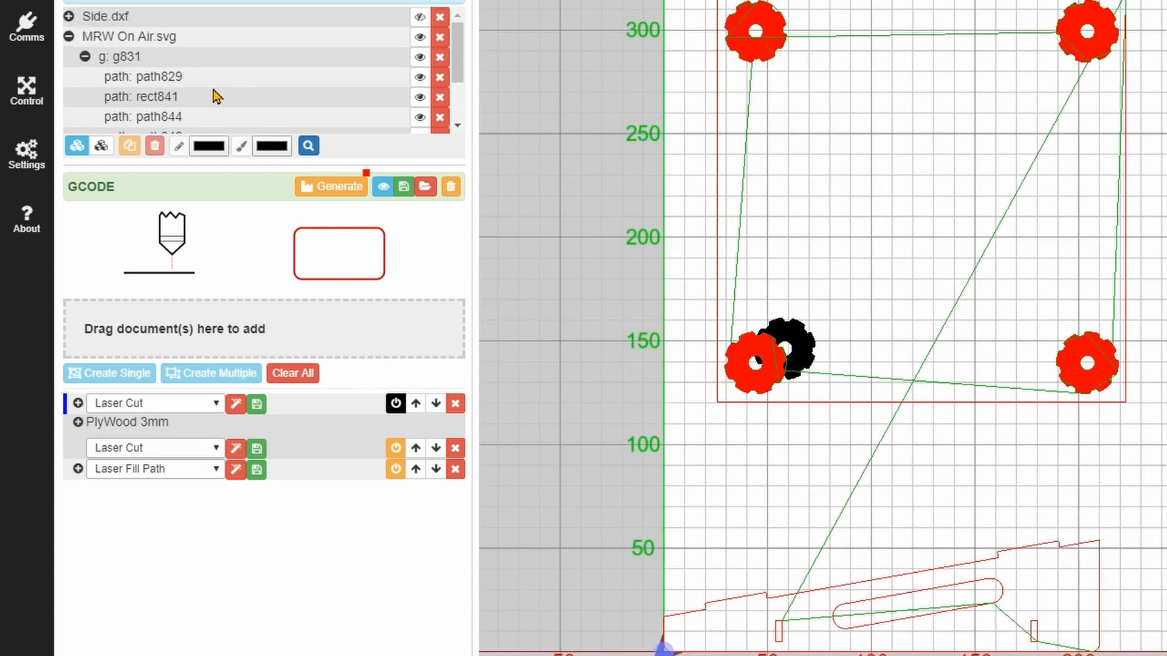
pyautogui.click(69, 37)
pyautogui.click(117, 37)
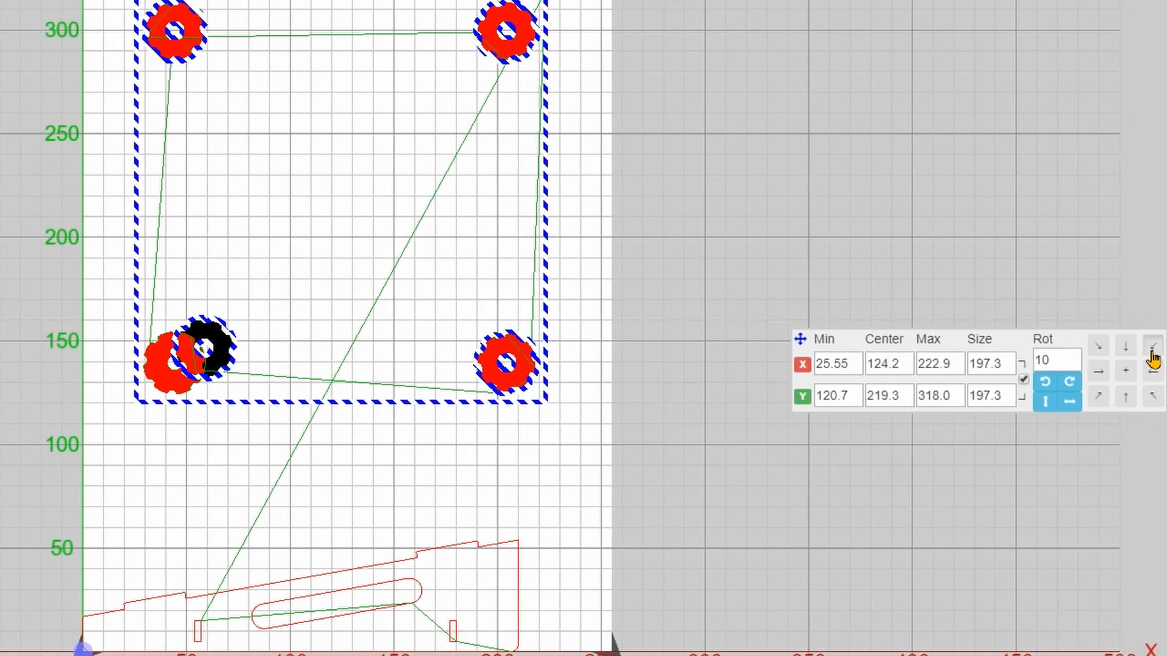
pyautogui.click(1151, 351)
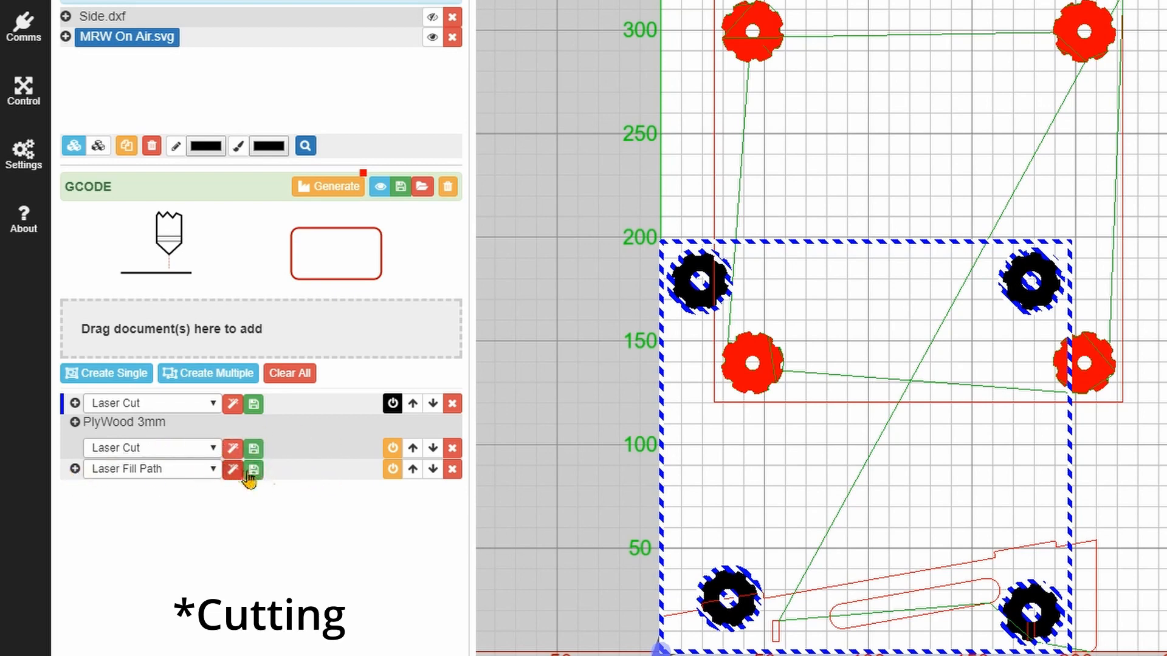
# Reorder the Laser Fill Path operation ahead of the PlyWood 3mm cut and regenerate the G-code.
pyautogui.click(414, 471)
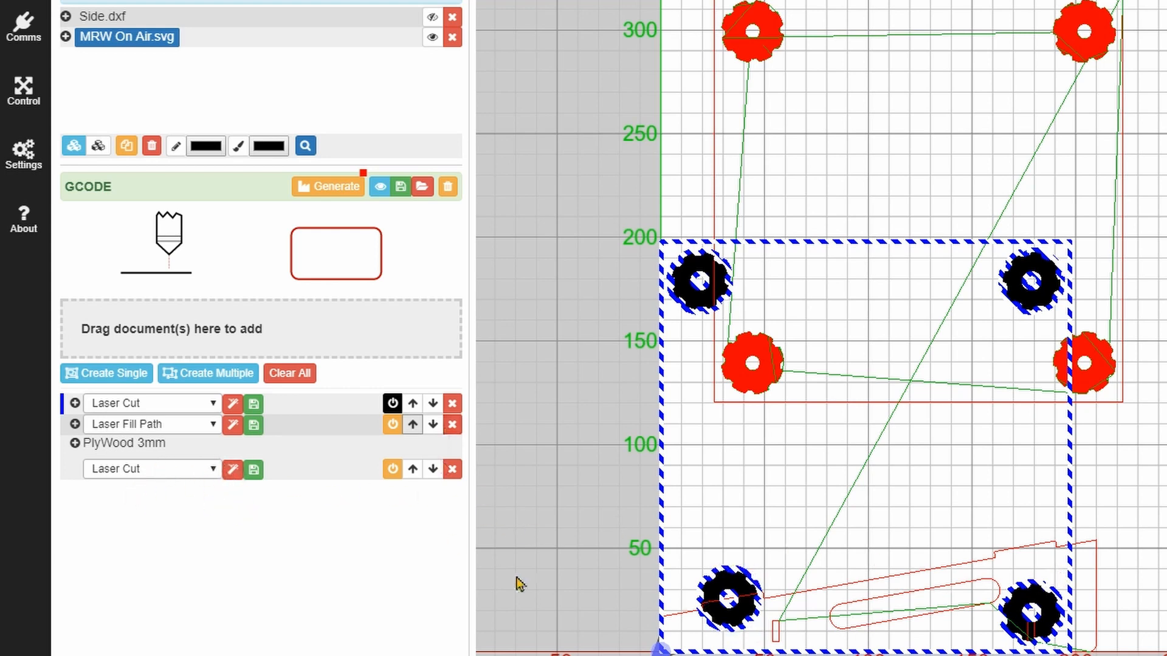
pyautogui.click(345, 189)
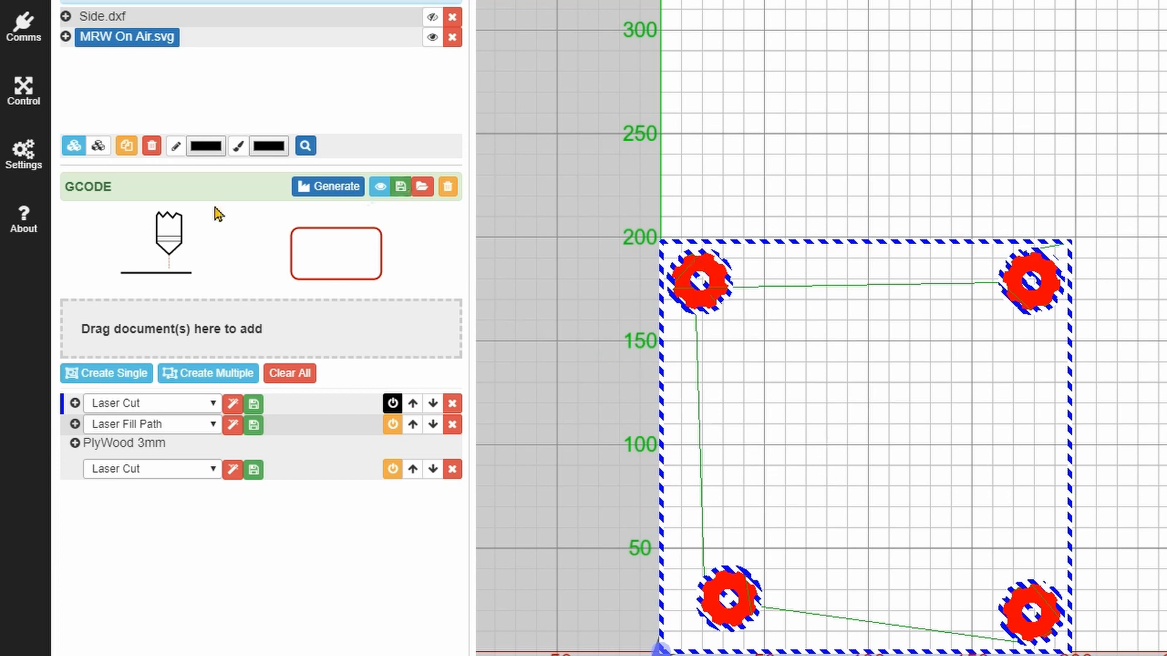
# Save the generated G-code under the file name gcode.nc, replacing the .gcode extension.
pyautogui.click(400, 188)
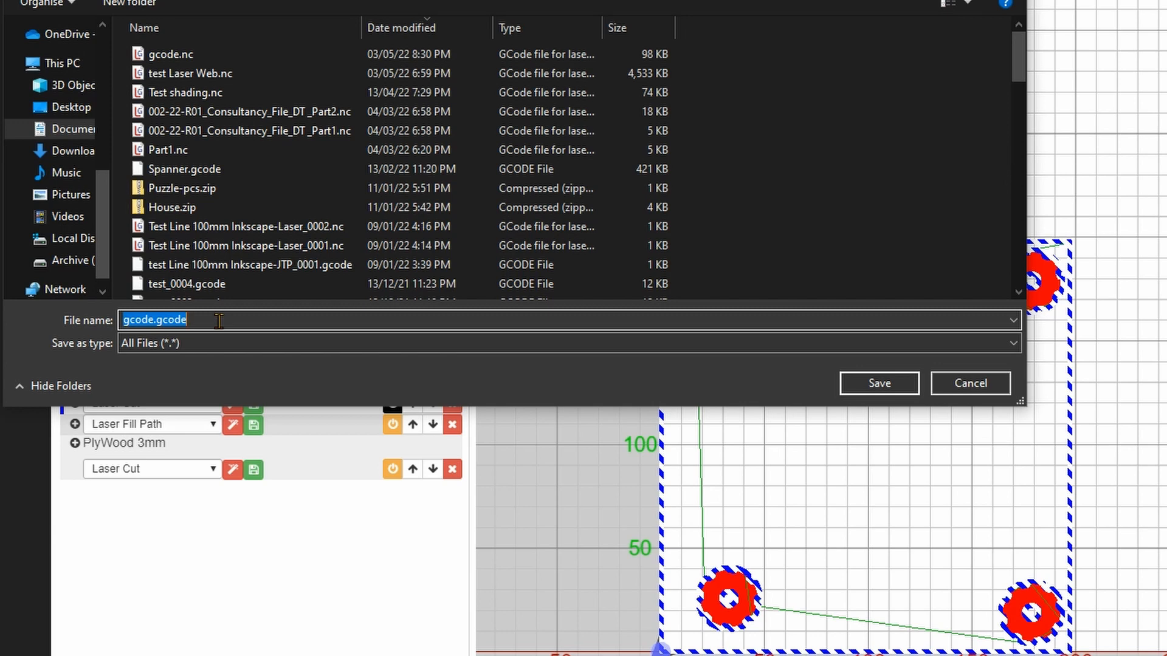
pyautogui.click(207, 321)
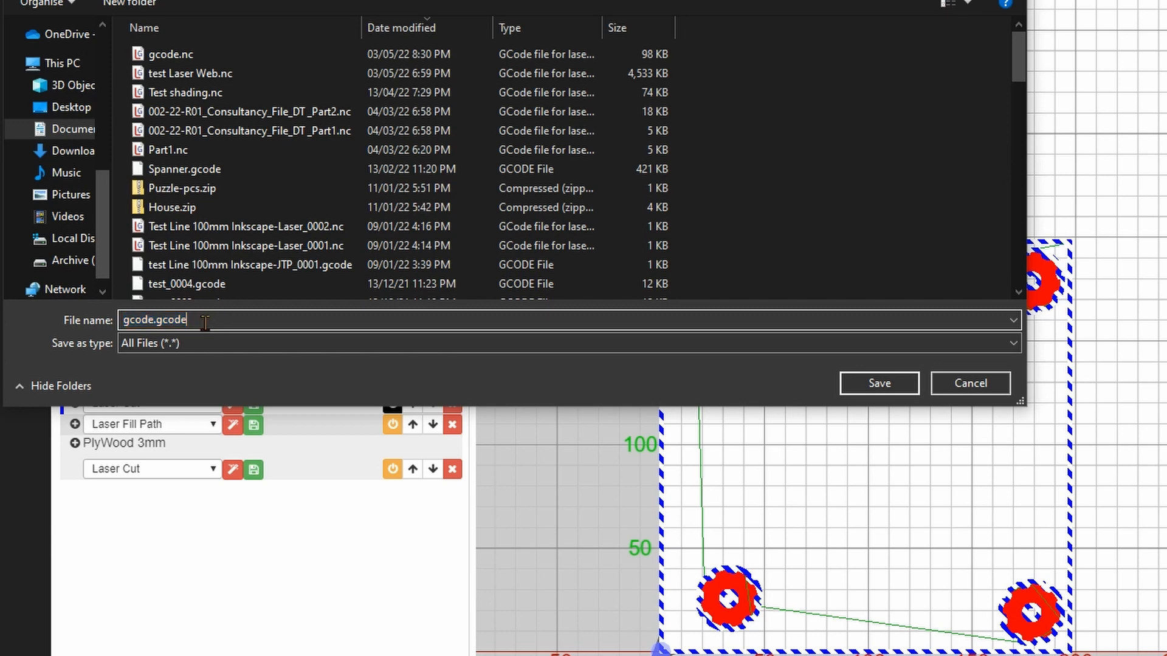
pyautogui.doubleClick(162, 321)
pyautogui.press('BackSpace')
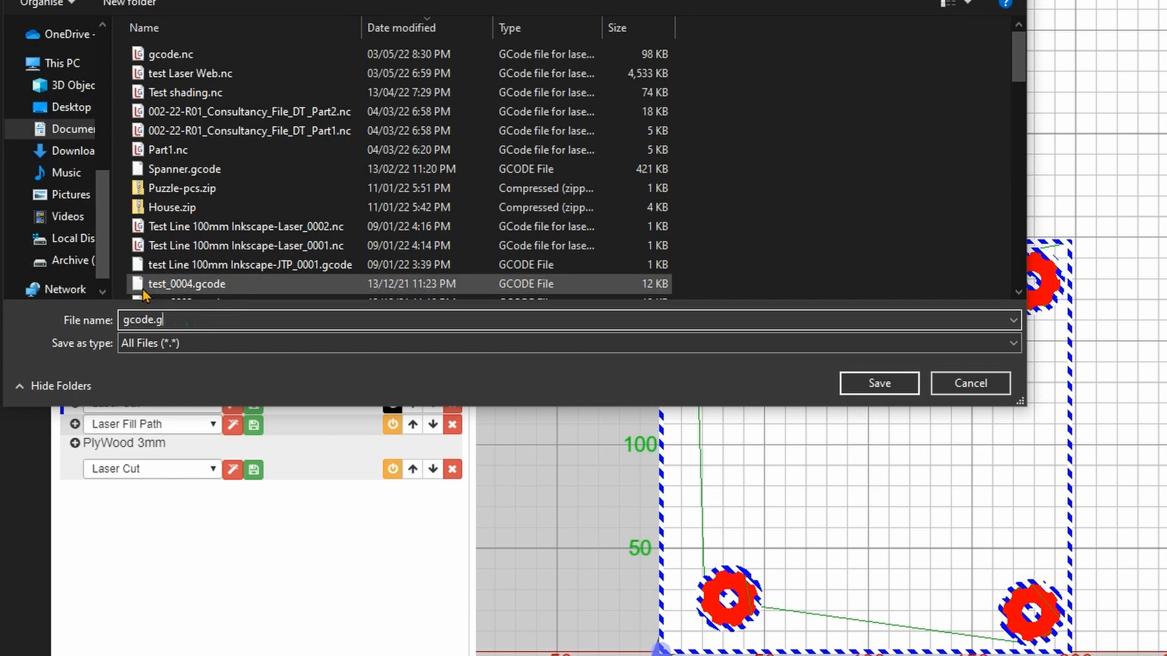
pyautogui.write('nc')
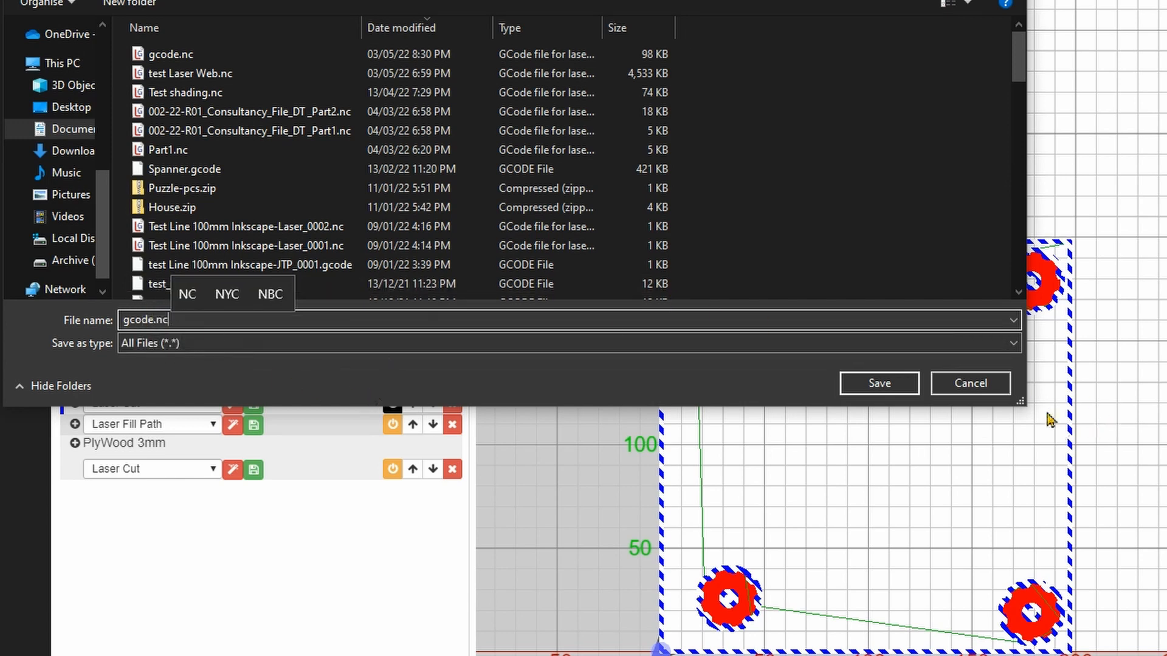
pyautogui.click(899, 389)
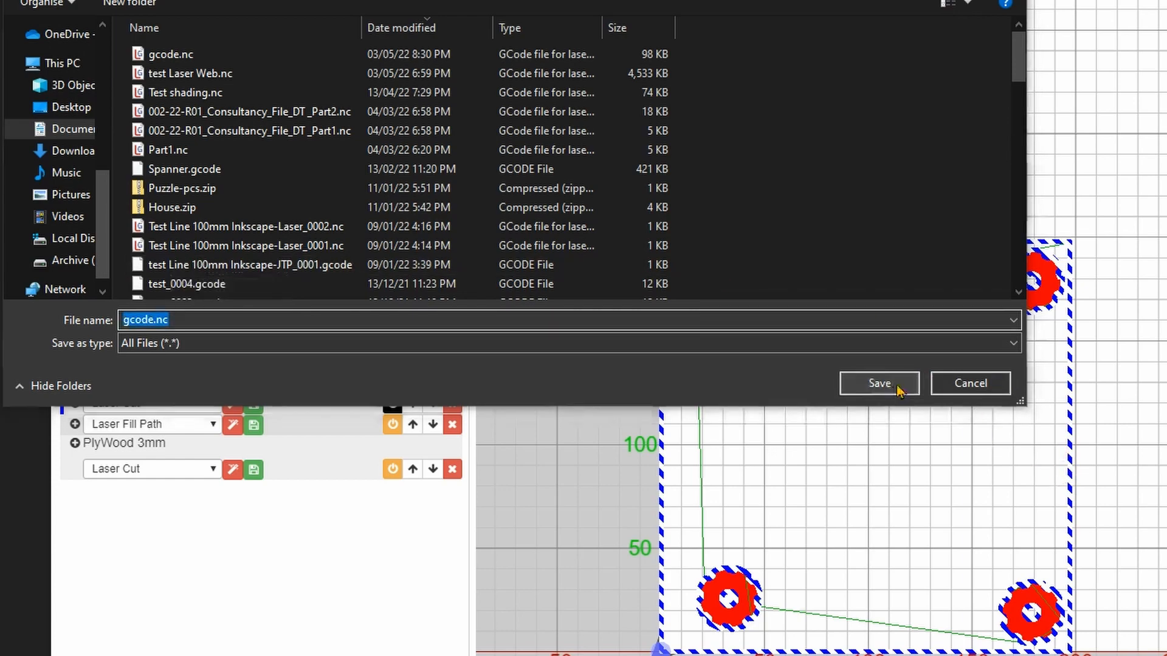
pyautogui.click(924, 386)
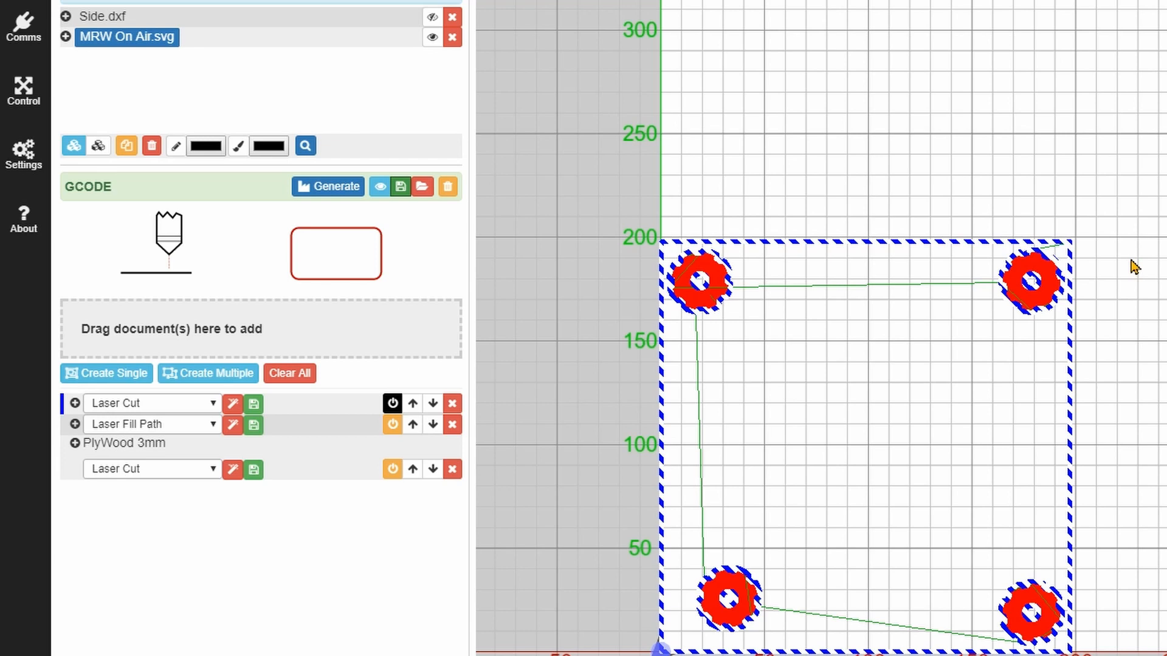
# Jog the laser head in the Y- direction in 100 mm and 10 mm increments, and in the X+ direction in 10 mm increments.
pyautogui.click(23, 91)
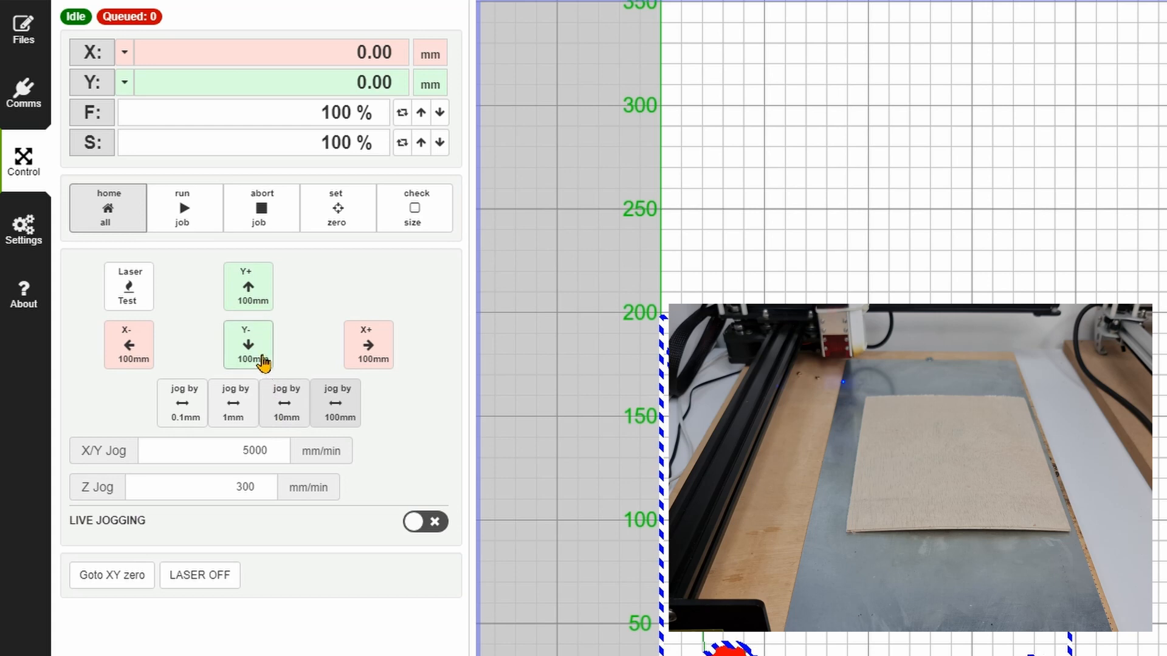
pyautogui.click(263, 363)
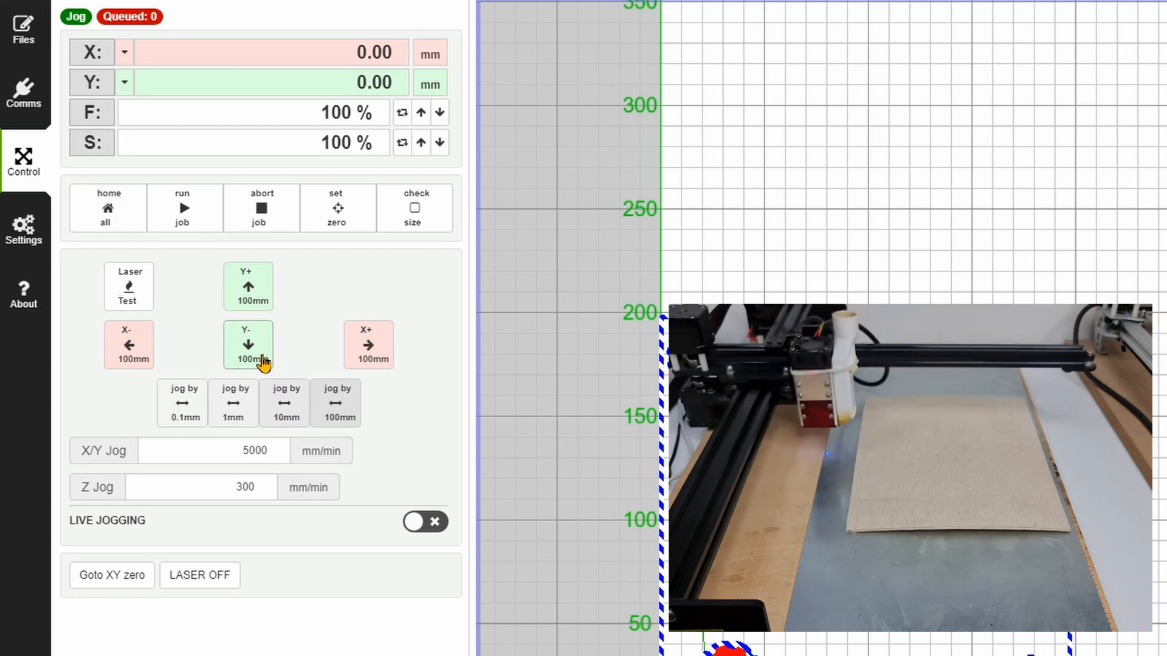
pyautogui.click(262, 363)
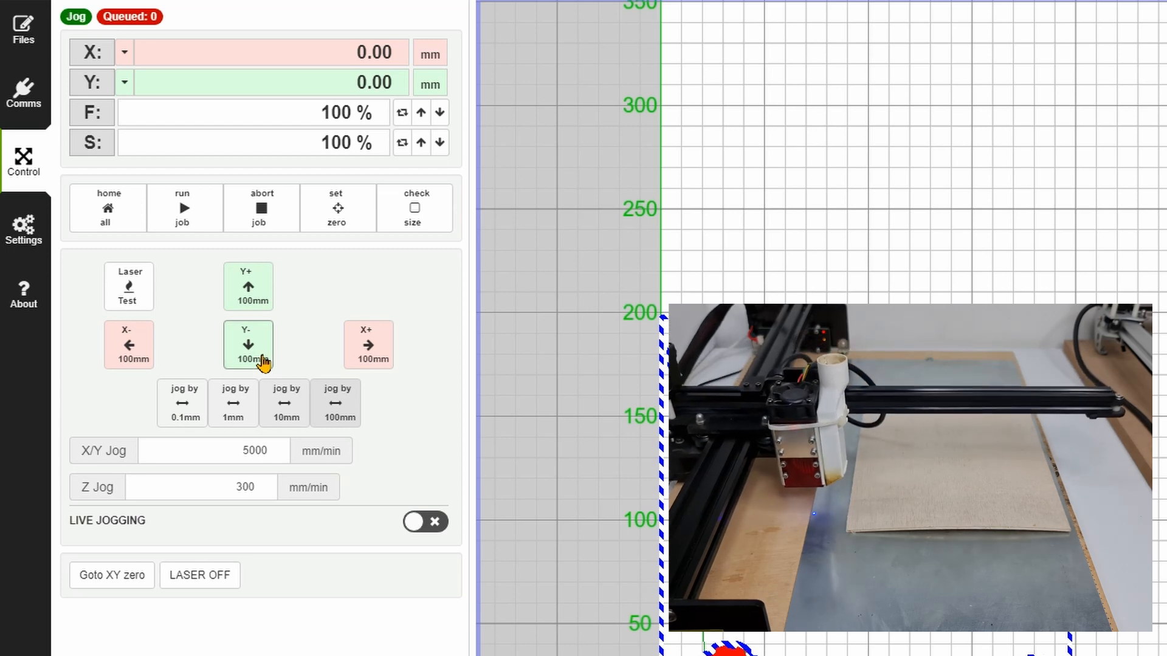
pyautogui.click(286, 411)
pyautogui.click(250, 365)
pyautogui.click(251, 366)
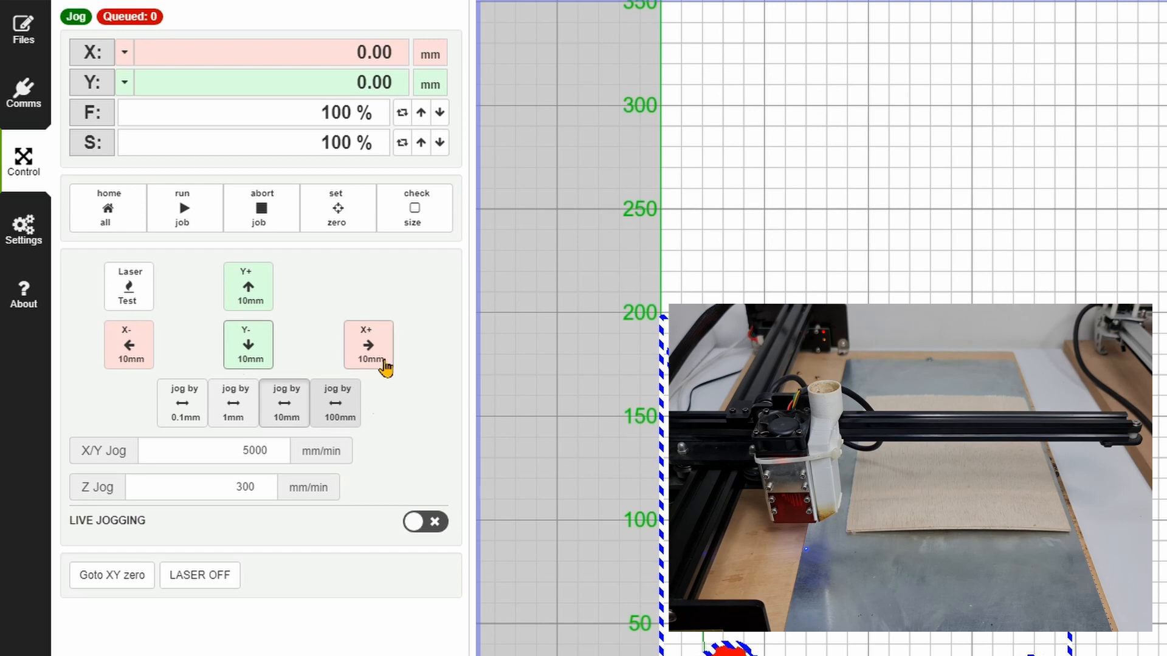
pyautogui.click(385, 360)
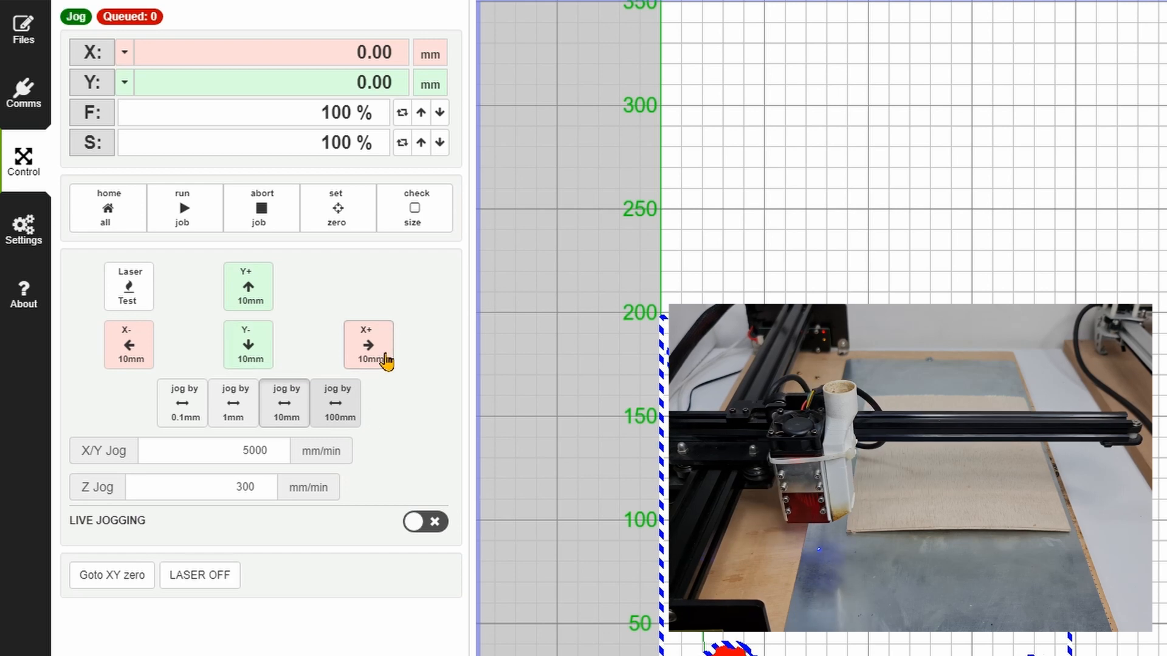
# Set the laser head's current position as zero and run the job size check around the workpiece.
pyautogui.click(333, 226)
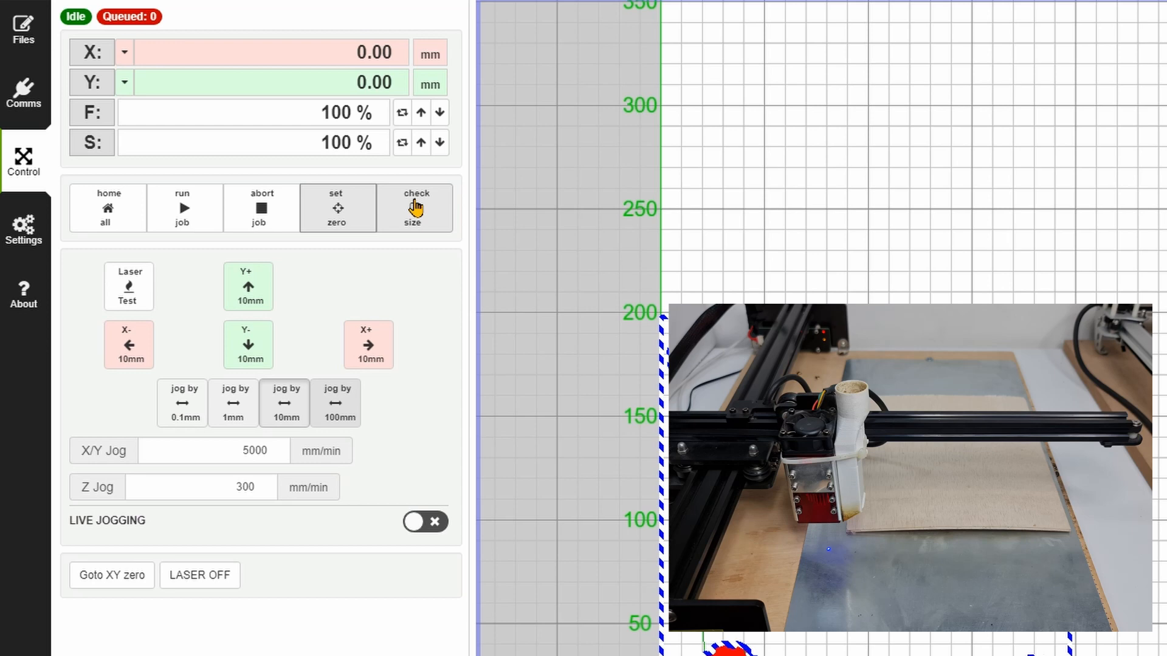
pyautogui.click(416, 208)
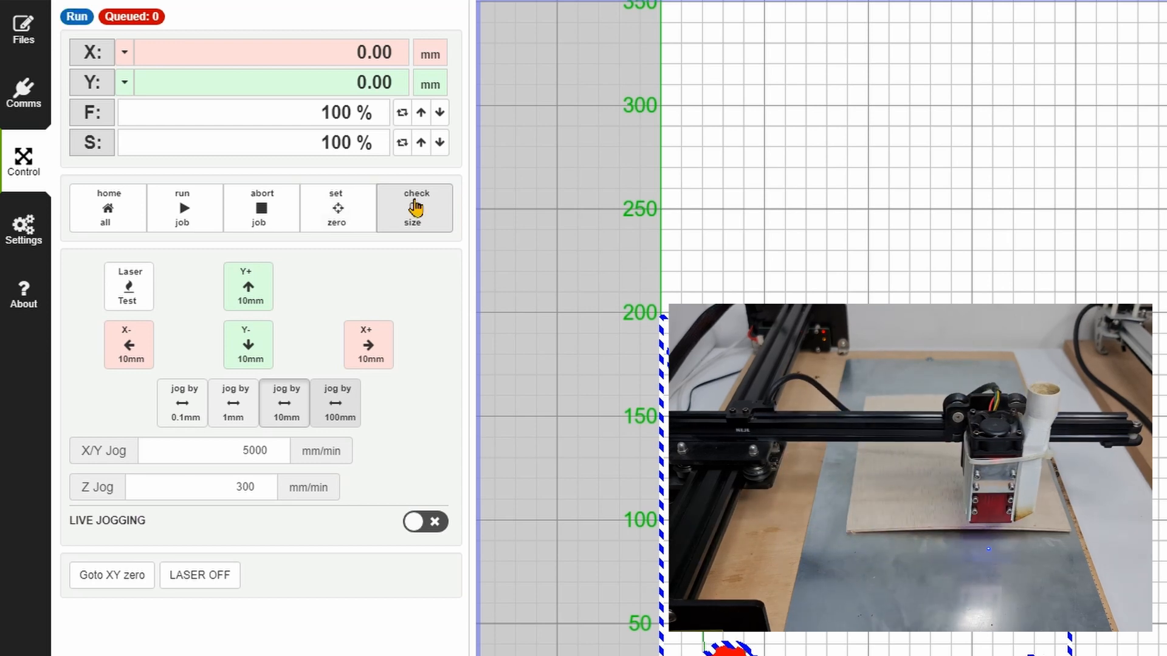